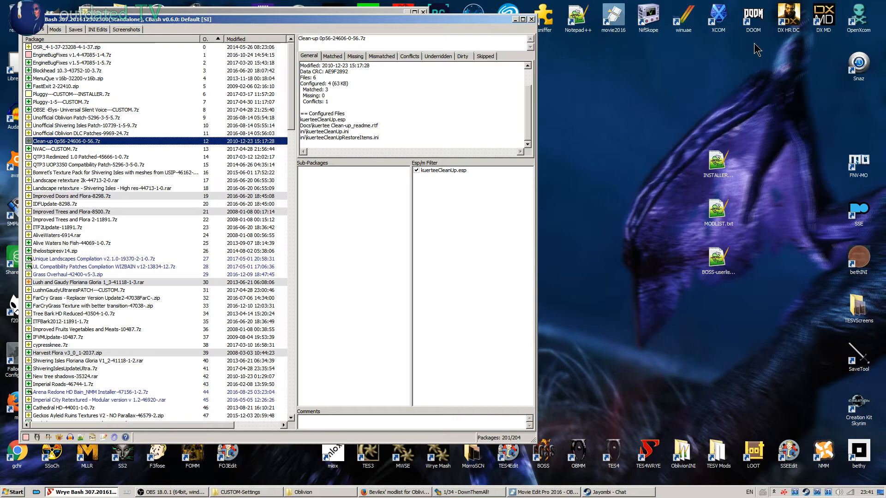
Close the open chat window
right_click(619, 497)
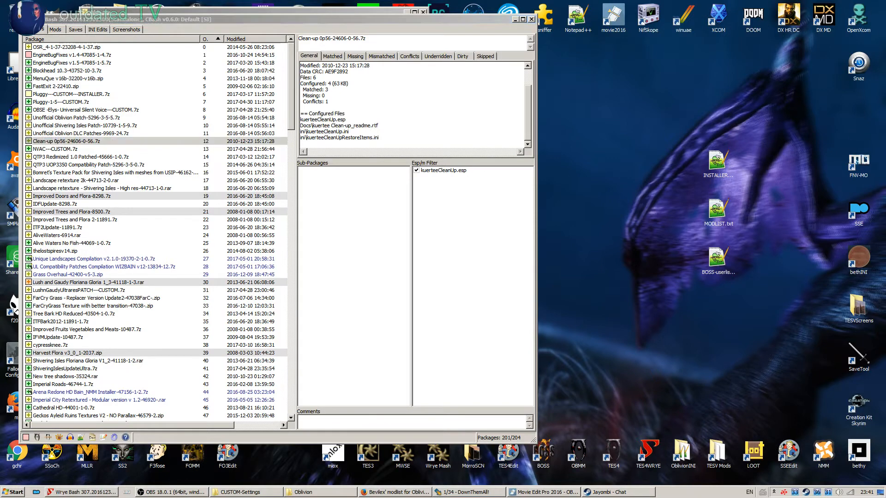
left_click(611, 491)
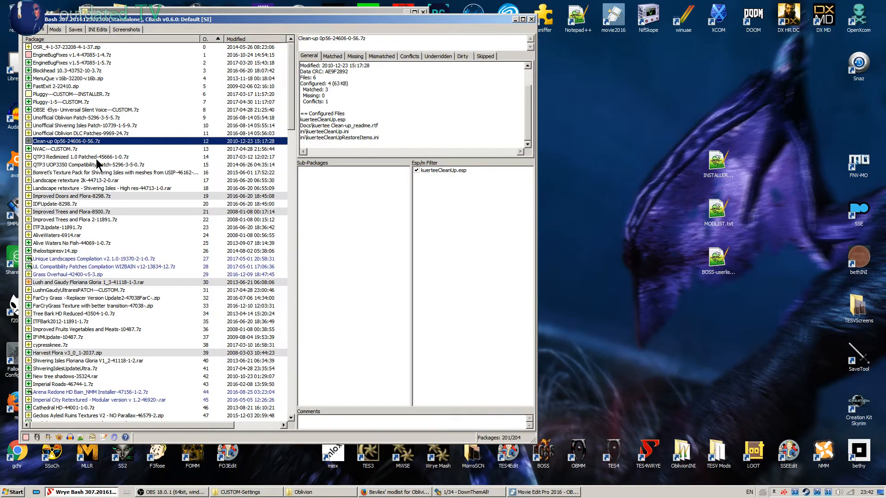
Examine the OSR, Clean-up and Oblivion Reloaded packages in the installer list, along with the modlist page's Kuertee Clean Up instructions
mouse_move(292, 125)
left_mouse_down()
mouse_move(276, 423)
mouse_move(292, 115)
left_mouse_up()
left_click(72, 48, "ctrl")
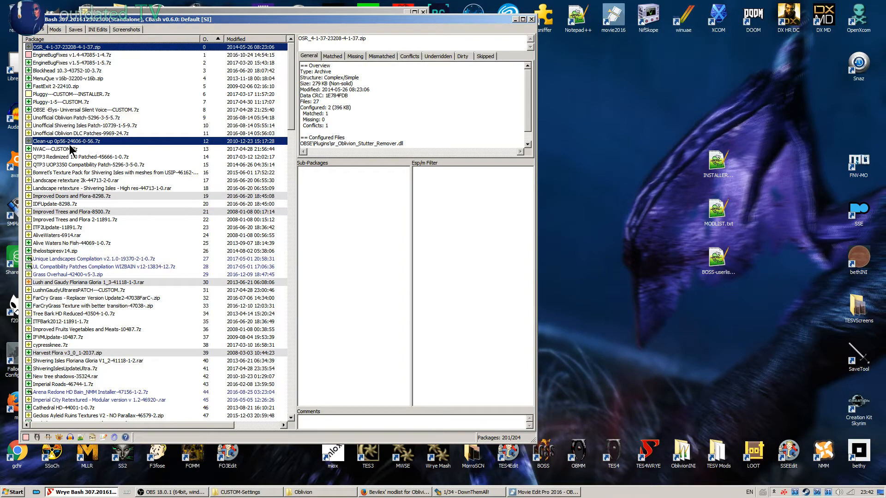
left_click(372, 492)
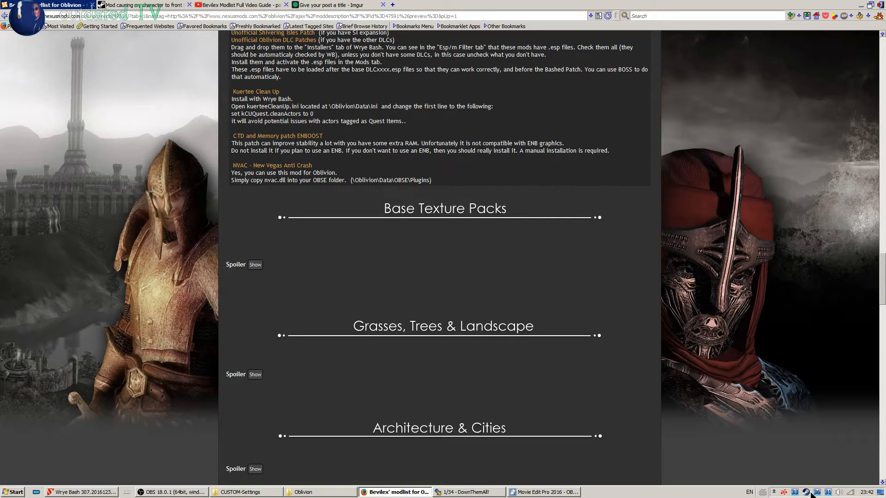
key("super+d")
left_click(113, 492)
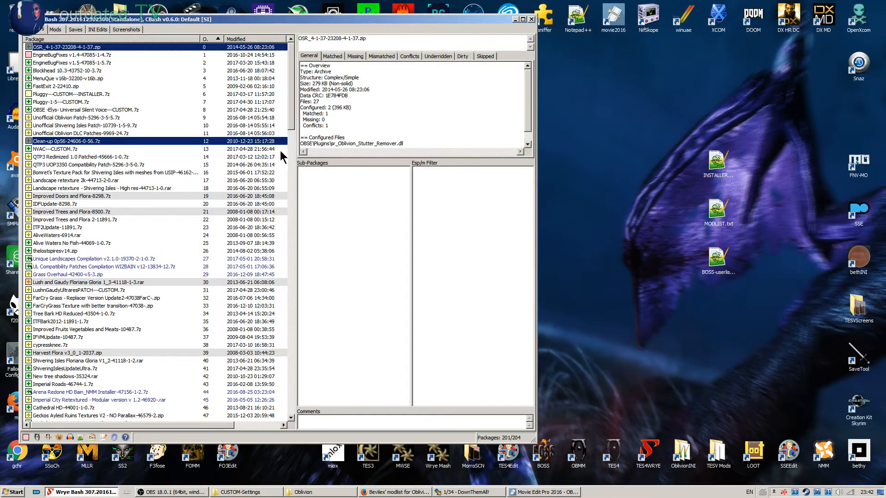
scroll(292, 134, "down", 1)
left_click_drag(291, 133, 284, 142)
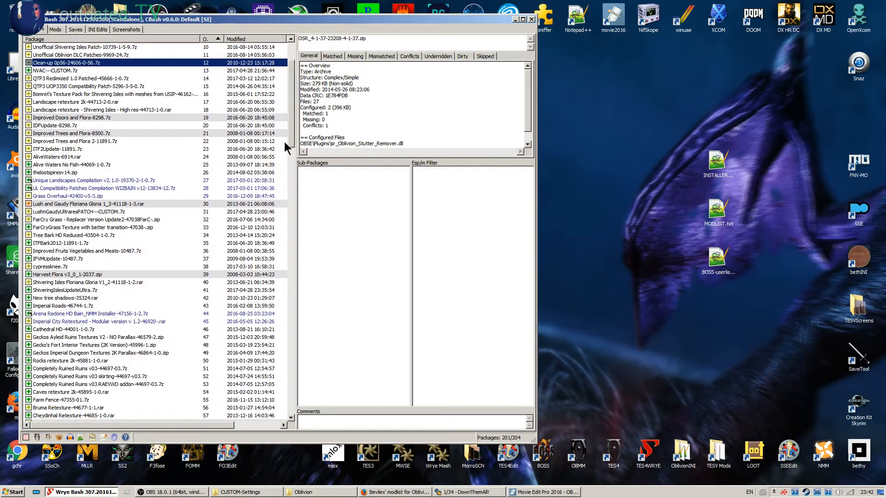
left_click_drag(284, 142, 279, 425)
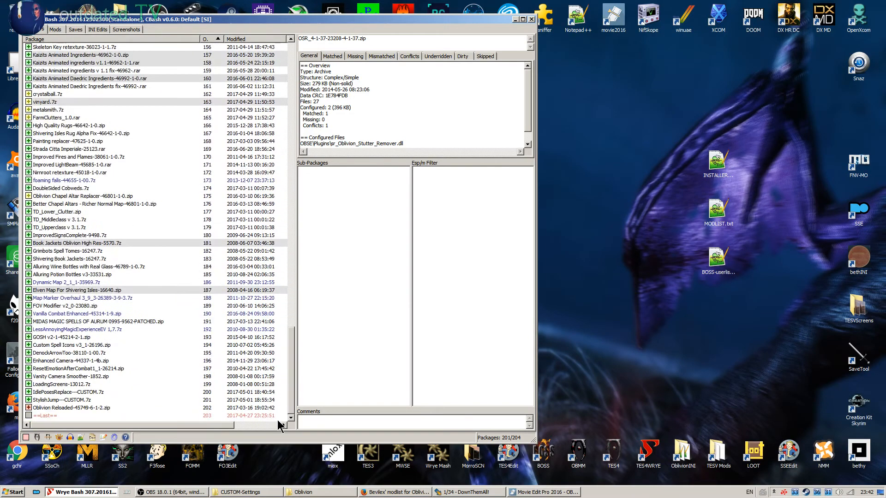
left_click(64, 408)
left_click_drag(291, 411, 317, 118)
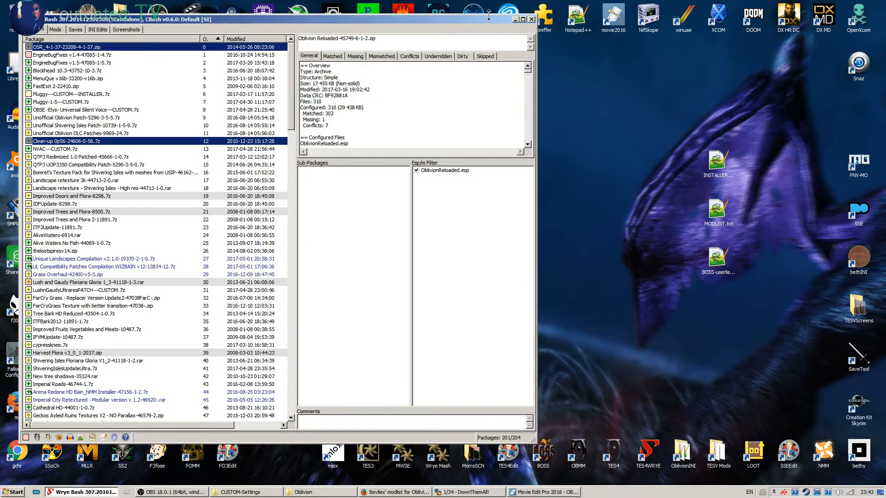
Bring up the Oblivion and CUSTOM-Settings folder windows, then create and open a Data folder inside CUSTOM-Settings
left_click(515, 19)
left_click(303, 493)
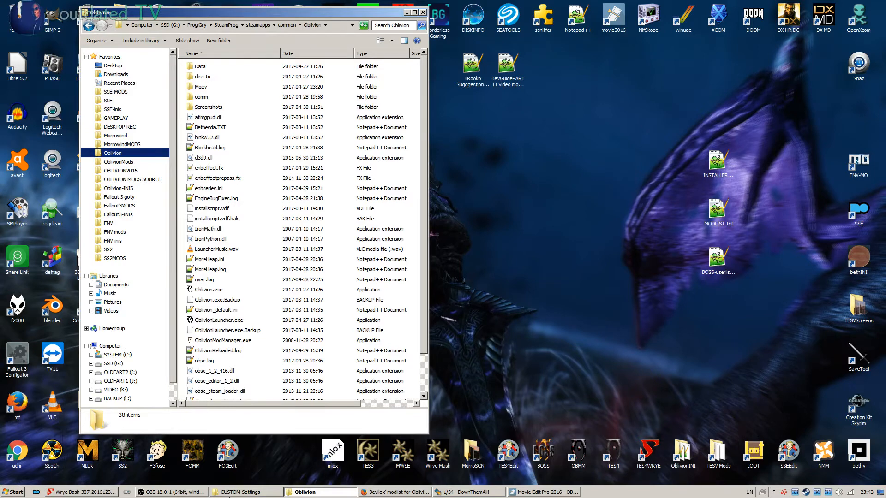
left_click(240, 492)
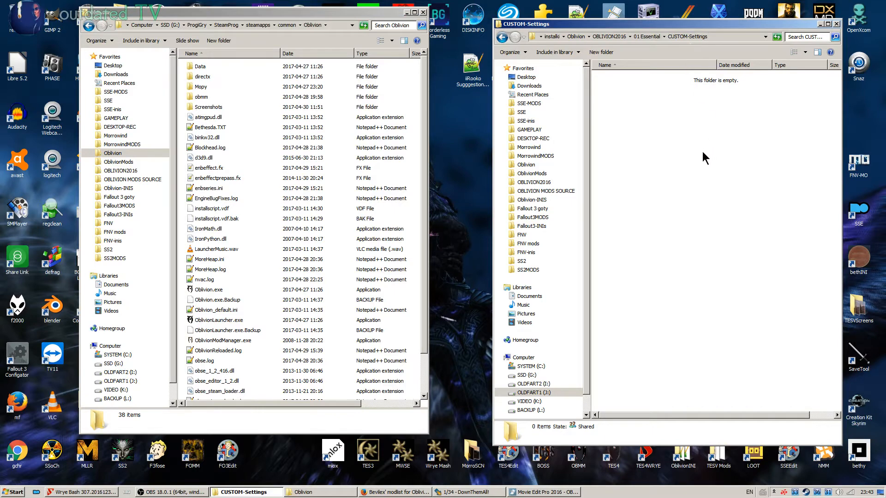
right_click(628, 115)
mouse_move(661, 214)
left_click(731, 213)
type("Da")
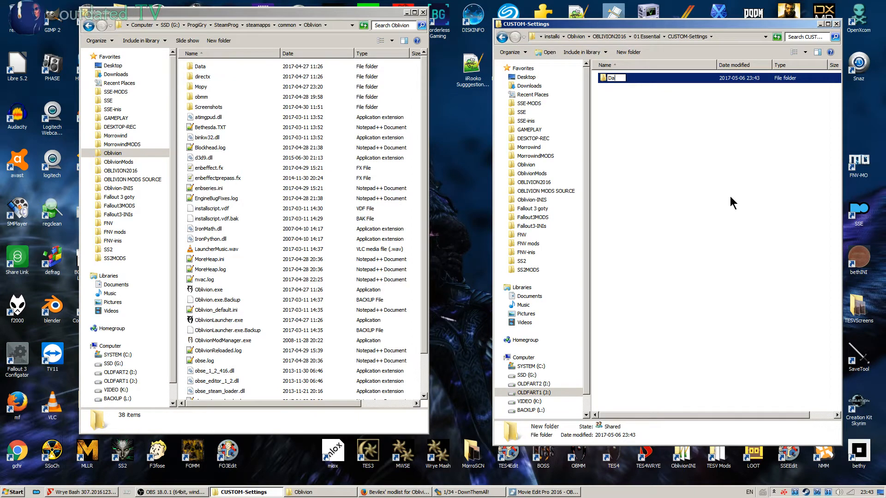
type("ta")
key("Return")
key("Return")
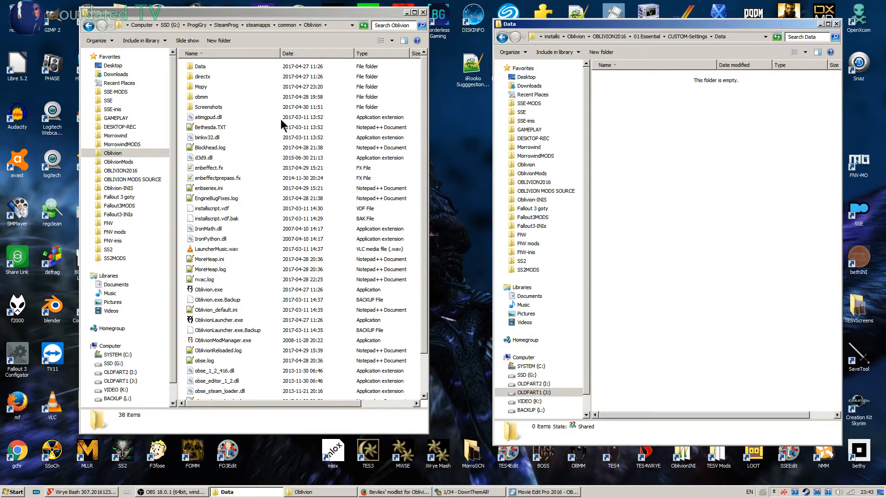
Go to Data\OBSE\Plugins in the Oblivion game folder and select sr_Oblivion_Stutter_Remover.ini
double_click(195, 69)
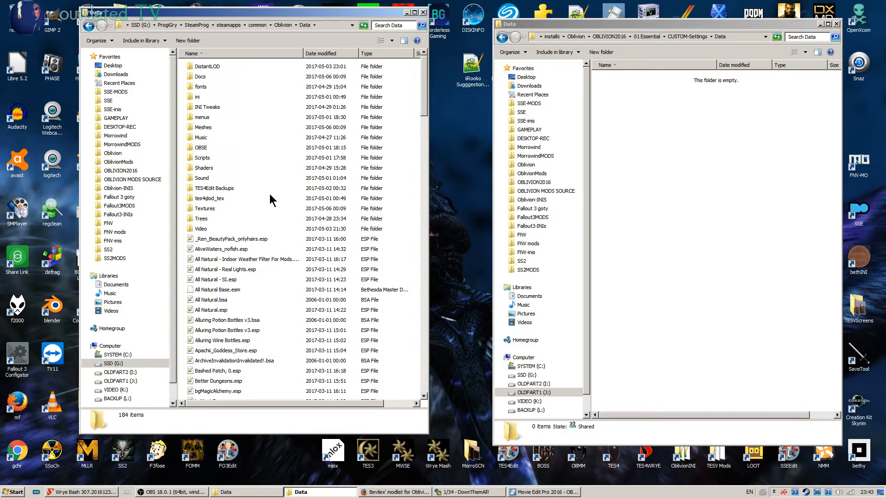
double_click(201, 148)
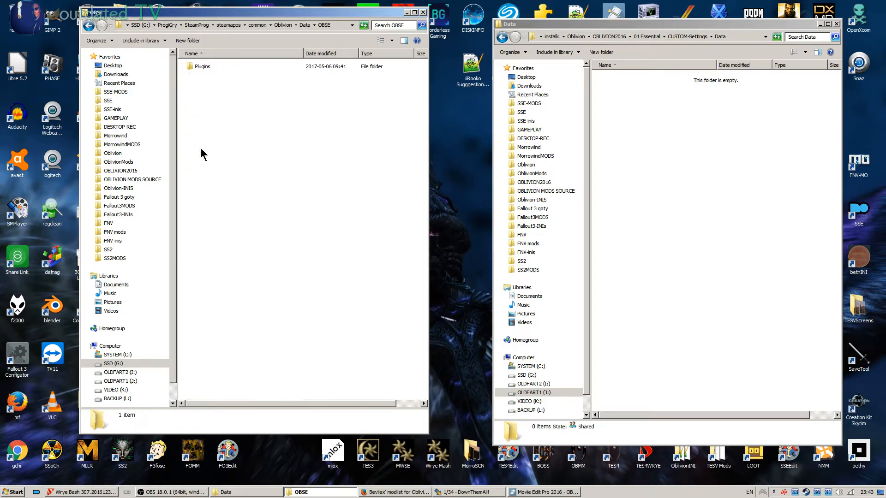
double_click(206, 68)
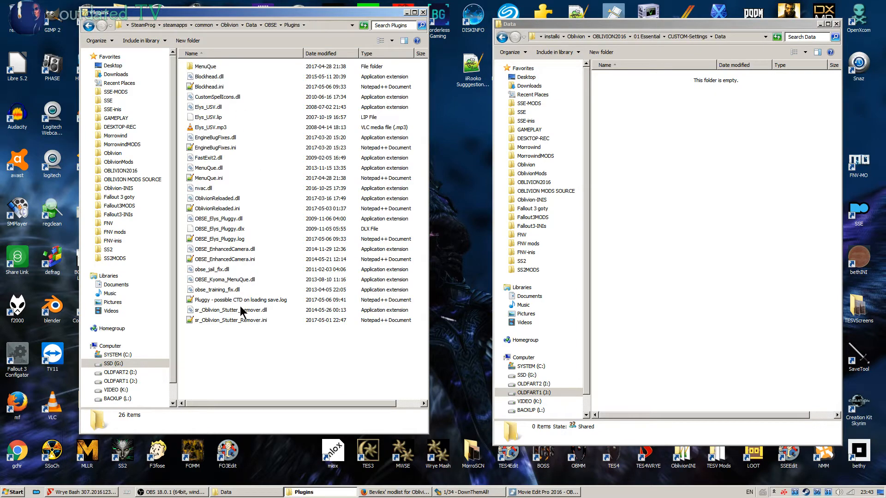
left_click(233, 321)
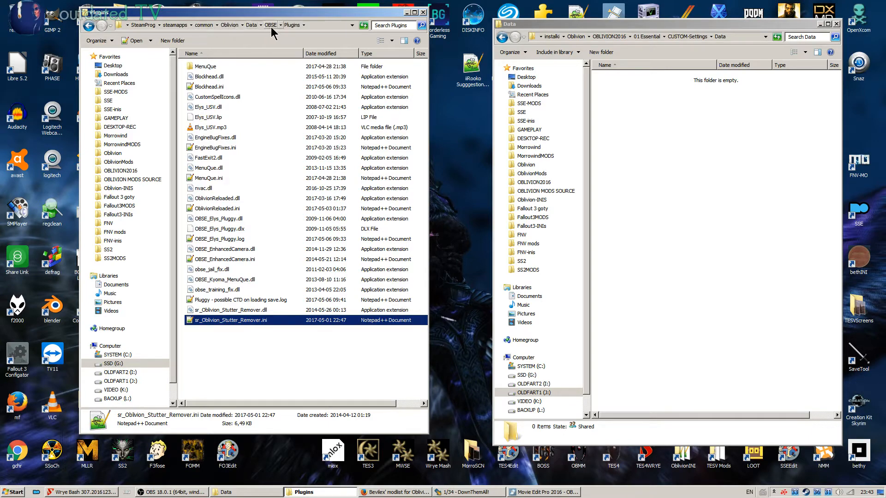
Create an OBSE folder inside the CUSTOM-Settings Data folder and open it
right_click(656, 105)
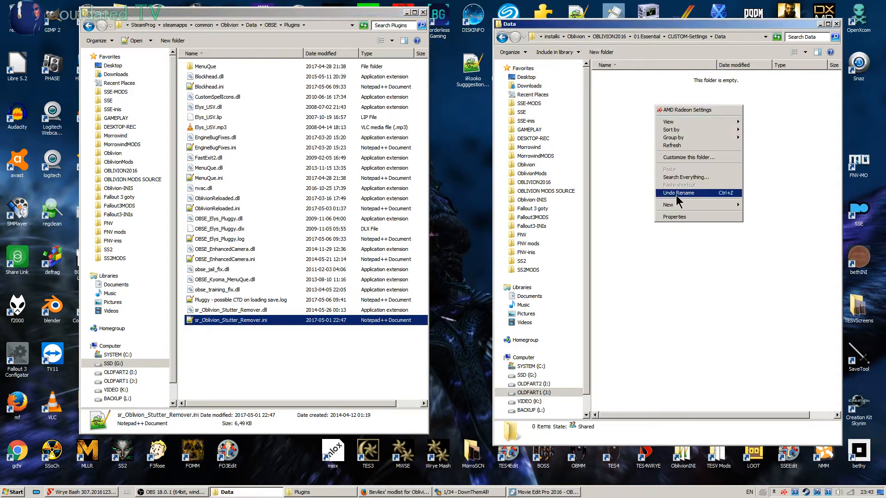
mouse_move(680, 207)
left_click(757, 206)
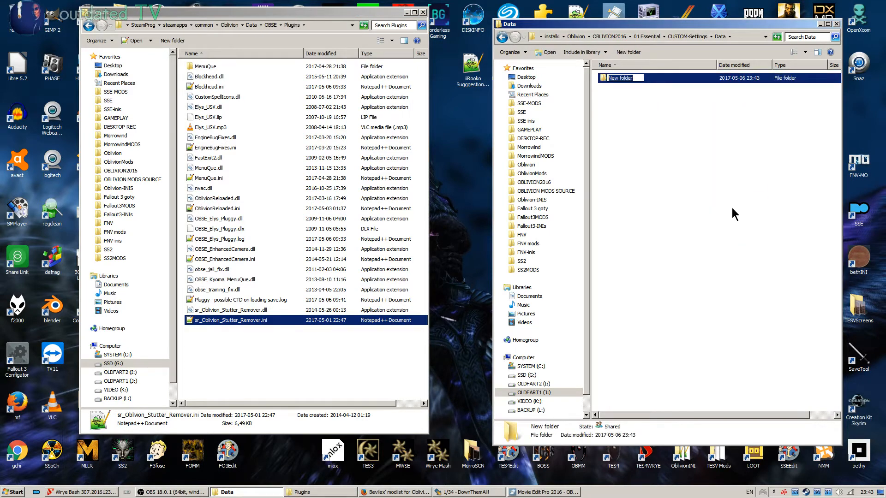
type("OBSE")
key("Return")
key("Return")
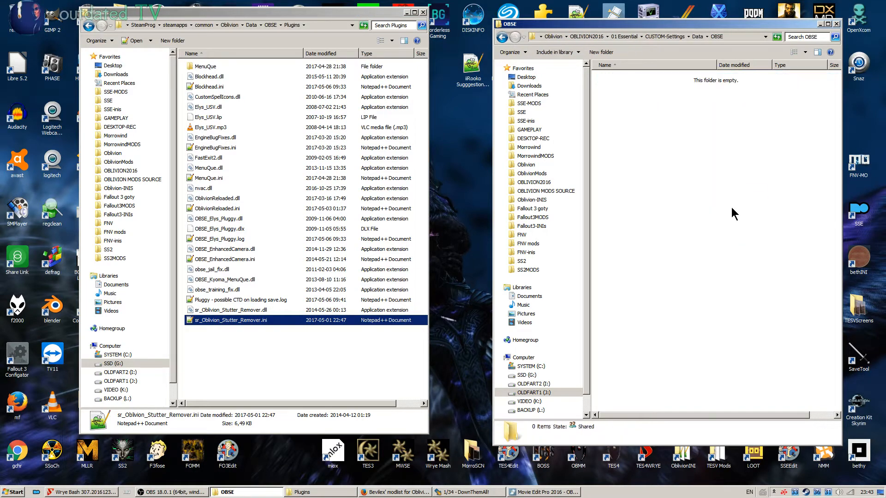
Create a Plugins folder inside the new OBSE folder and open it
right_click(720, 205)
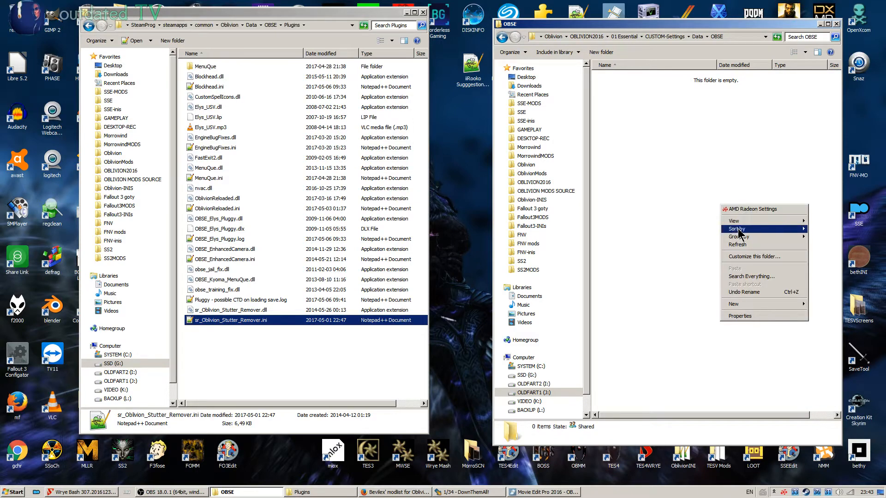
mouse_move(766, 305)
left_click(694, 305)
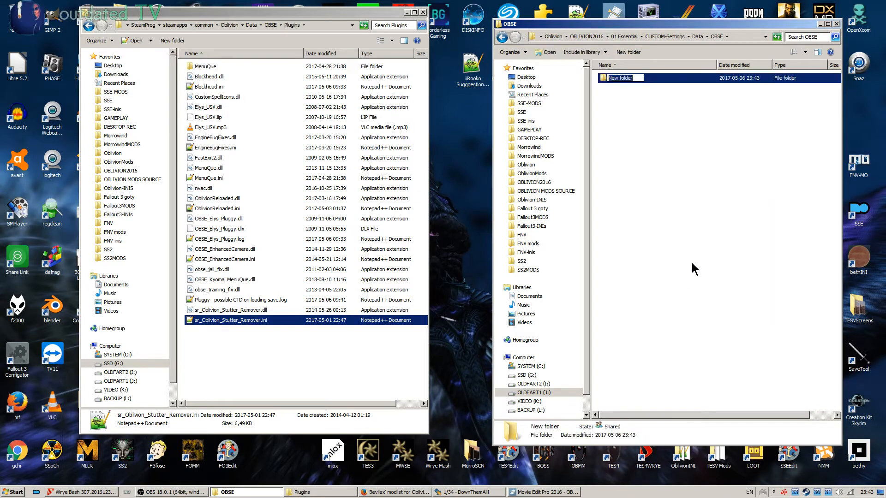
type("Pl")
key("Return")
key("Return")
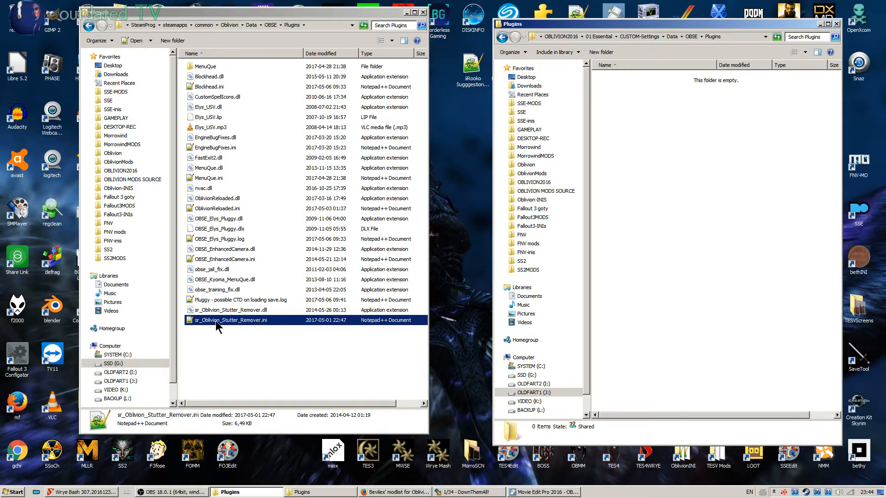
Copy sr_Oblivion_Stutter_Remover.ini and OblivionReloaded.ini from the game's Plugins folder into the new CUSTOM-Settings Plugins folder
left_click_drag(221, 323, 655, 223)
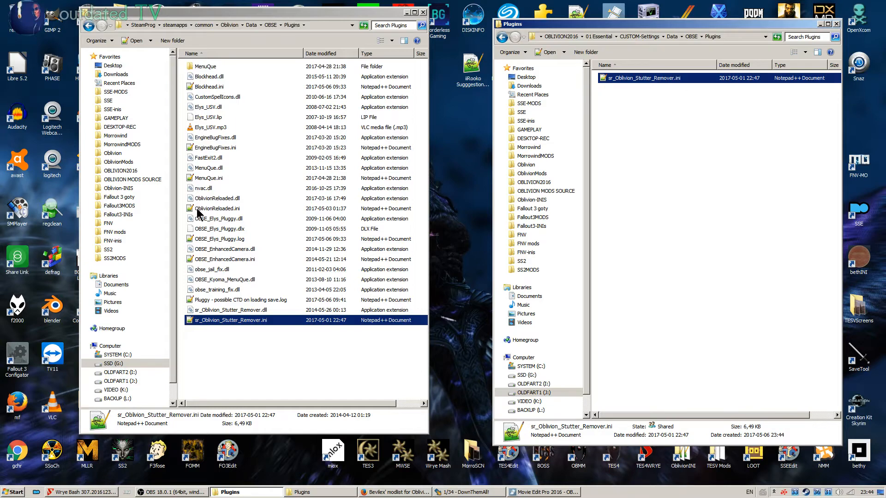
left_click(355, 208)
left_click_drag(356, 208, 662, 135)
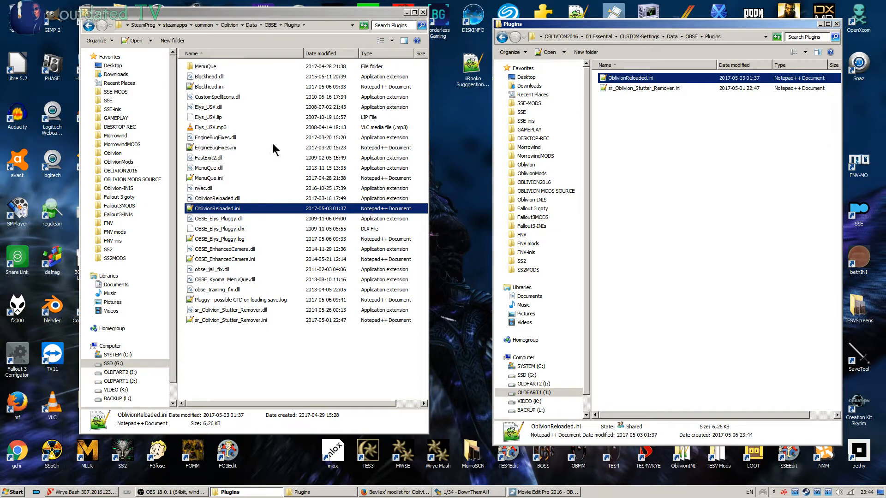
Switch to Wrye Bash and examine the configured files of the Clean-up 0p56 package
left_click(102, 492)
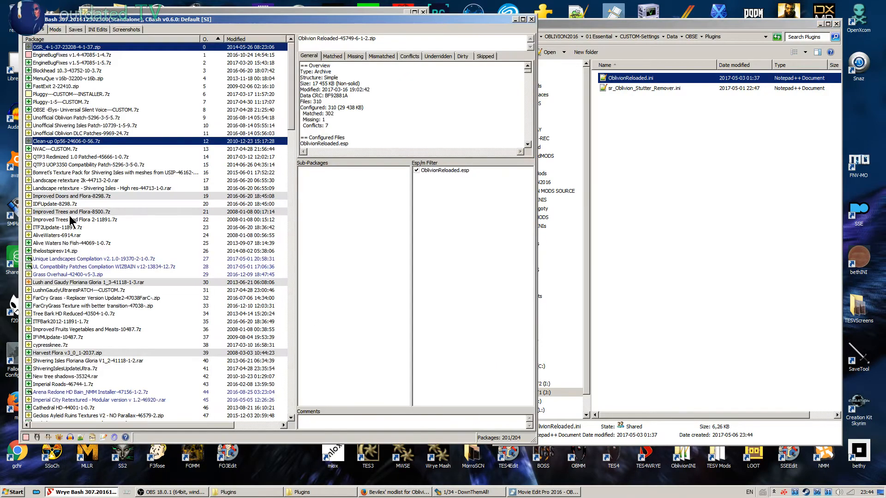
left_click(80, 141)
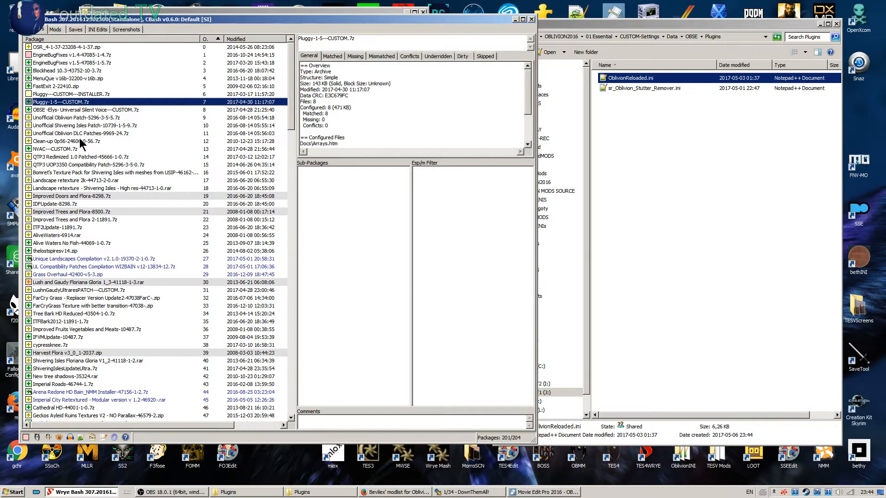
left_click(80, 141)
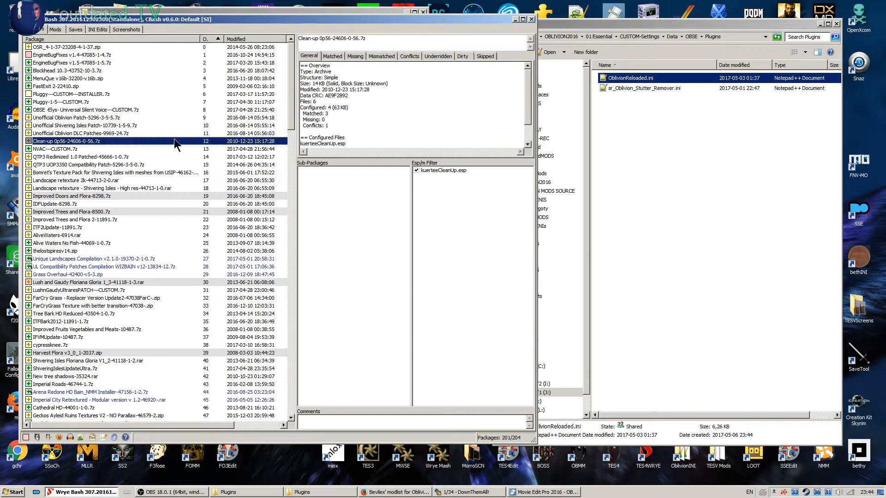
left_click_drag(527, 90, 524, 118)
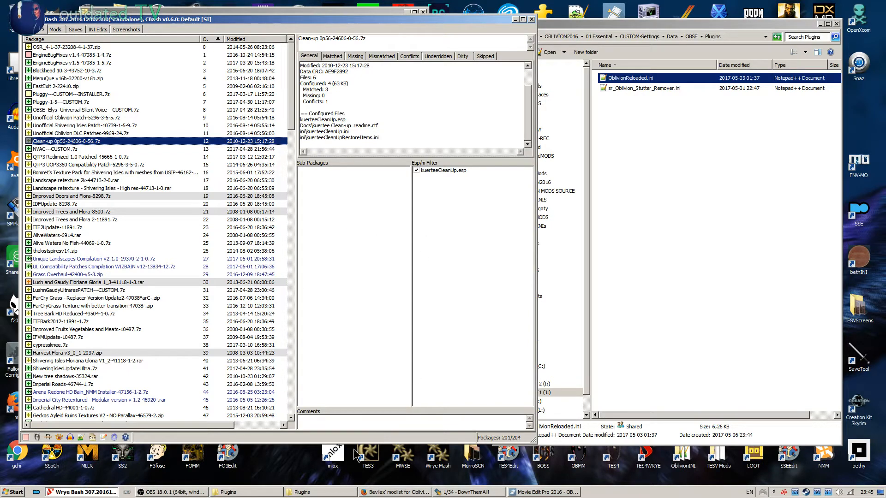
Return to the folder windows, open the game's Data\ini folder and select kuerteeCleanUp.ini
left_click(244, 492)
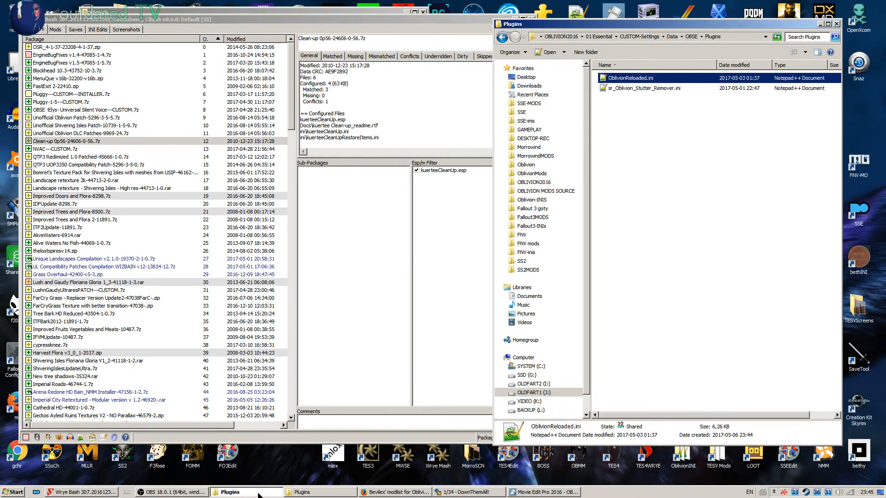
left_click(298, 493)
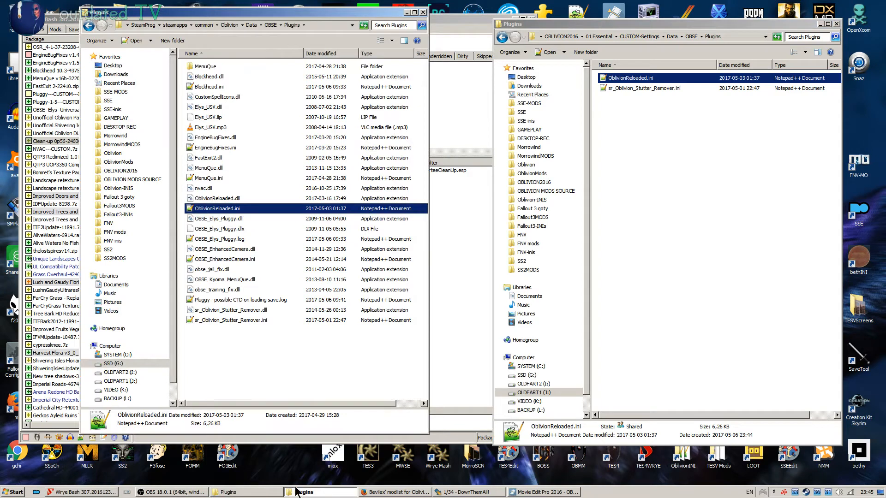
left_click(516, 21)
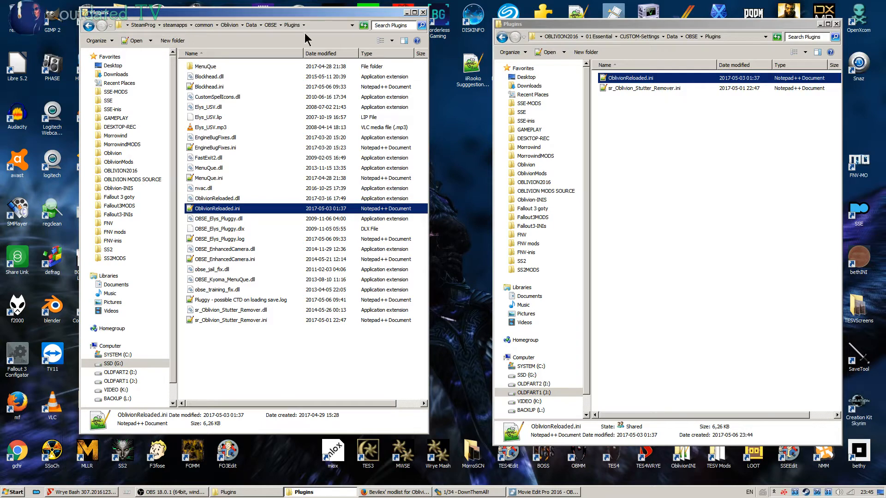
left_click(251, 25)
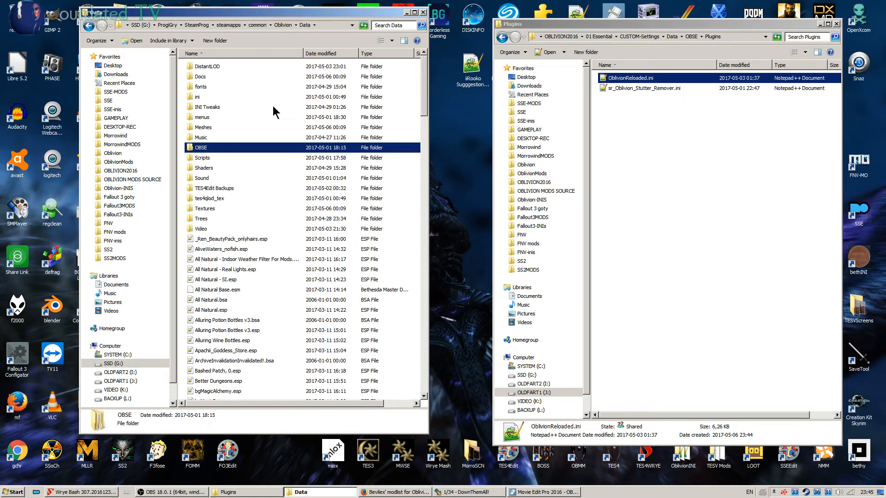
double_click(202, 97)
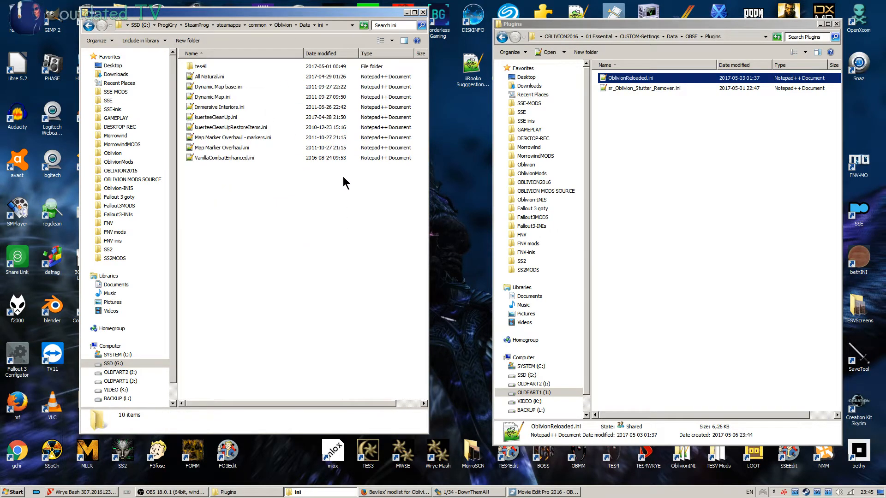
left_click(208, 118)
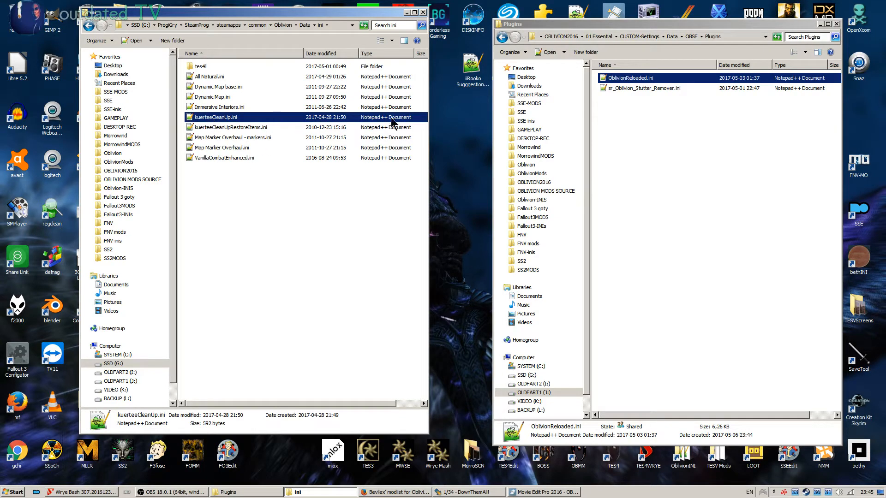
left_click(619, 131)
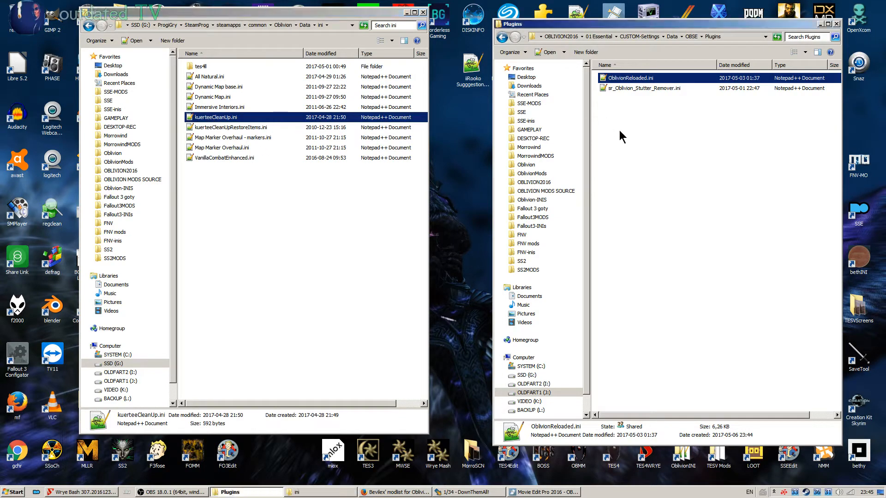
Create an Ini folder inside the CUSTOM-Settings Data folder and open it
left_click(671, 36)
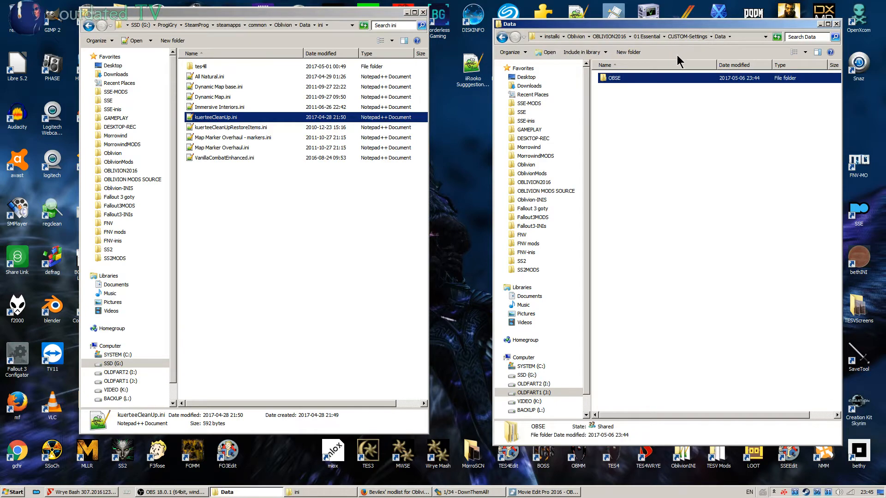
left_click(618, 97)
right_click(611, 99)
mouse_move(643, 201)
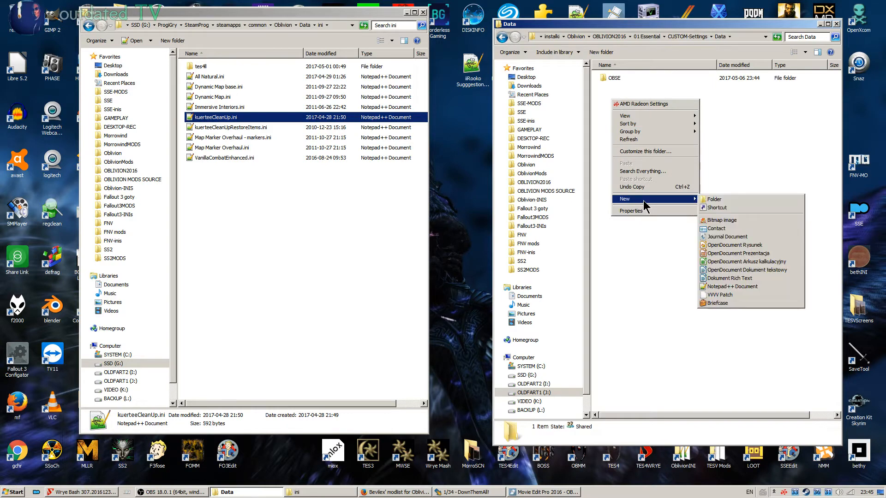
left_click(728, 198)
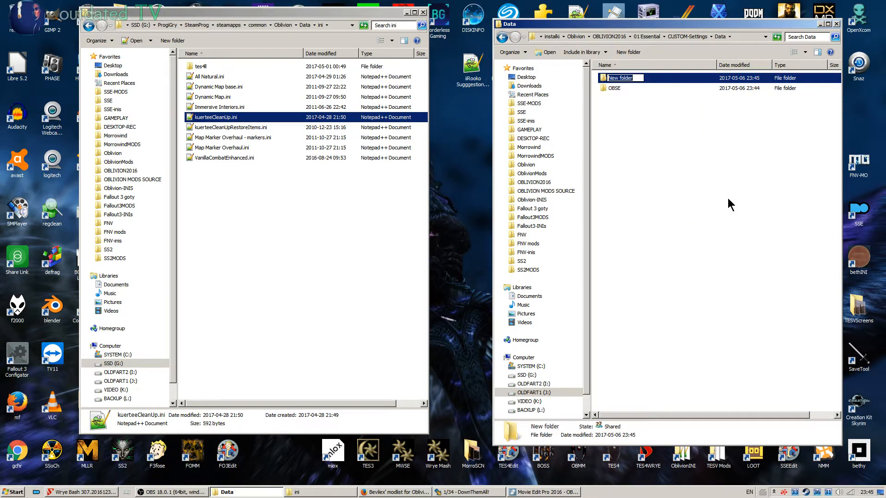
type("i")
key("Return")
key("Return")
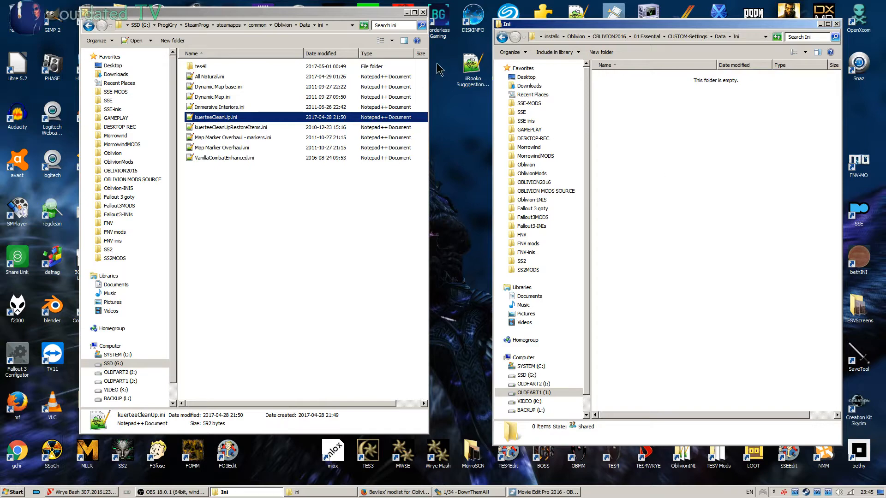
Copy kuerteeCleanUp.ini from the game's ini folder into the new Ini folder, and look over the original's settings in Notepad++
left_click_drag(208, 117, 647, 112)
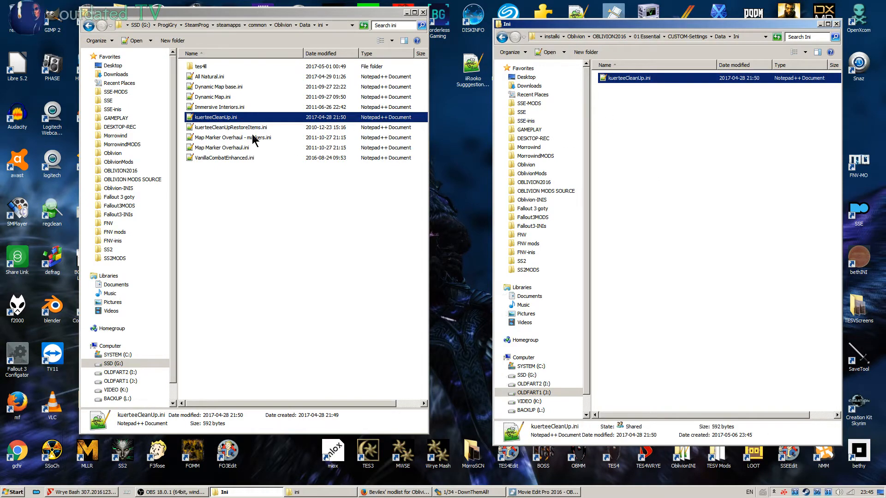
double_click(221, 118)
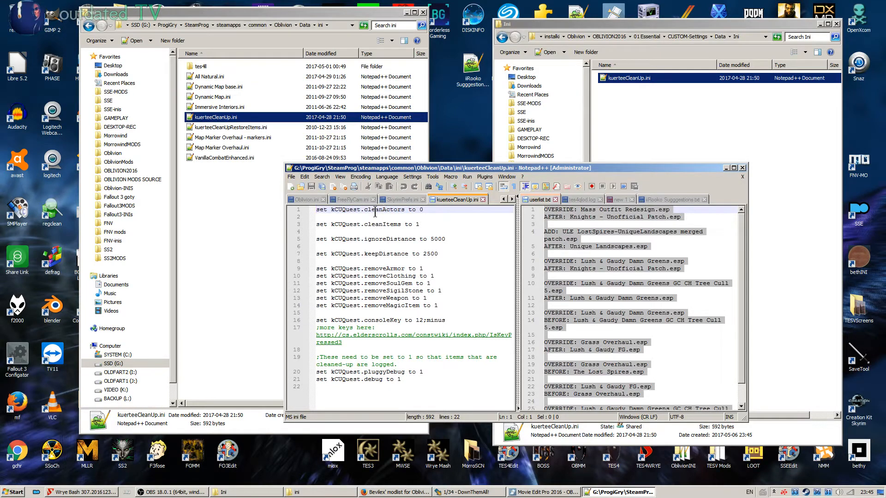
left_click(742, 168)
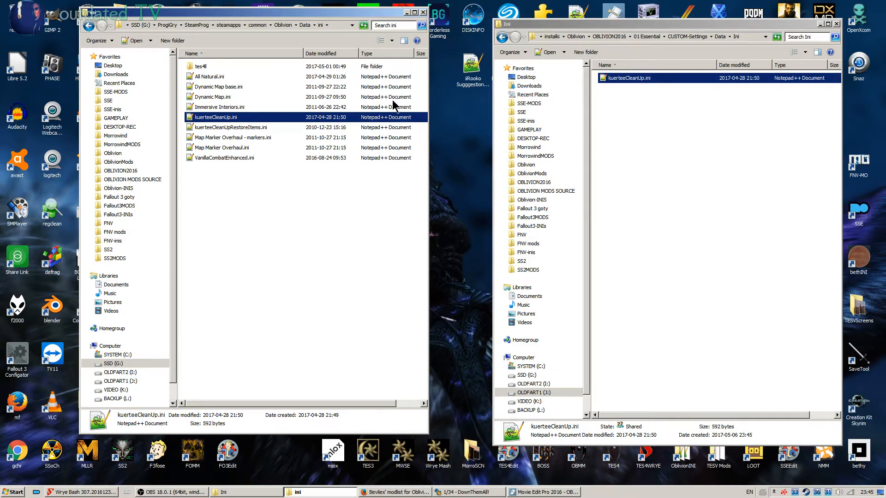
left_click(651, 146)
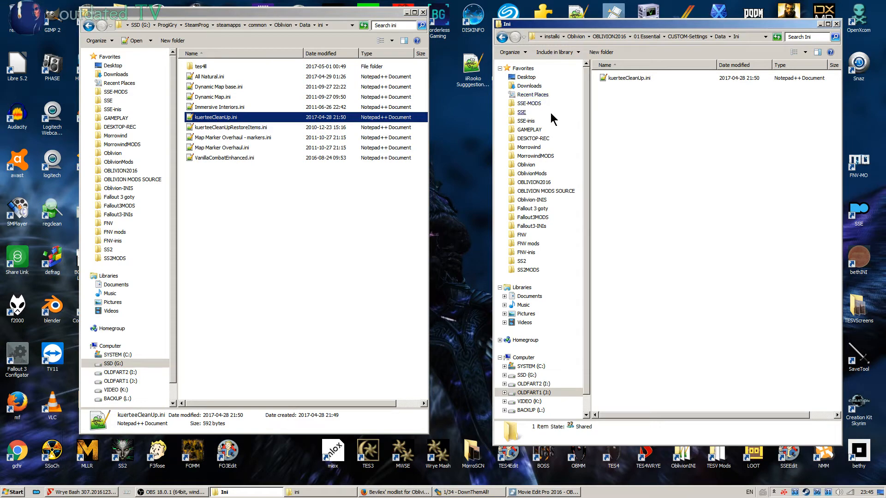
Check the ini files in the package's OBSE\Plugins folder, and go back up to the OBSE folder
left_click(720, 36)
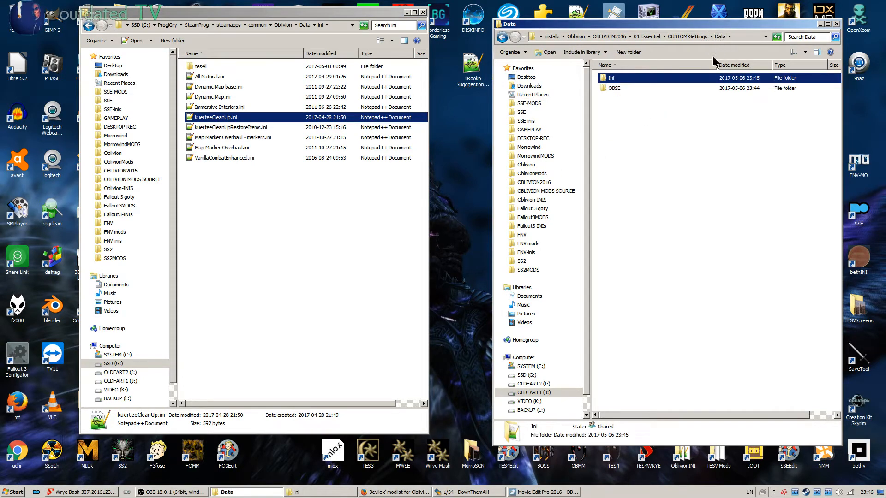
double_click(613, 88)
double_click(616, 78)
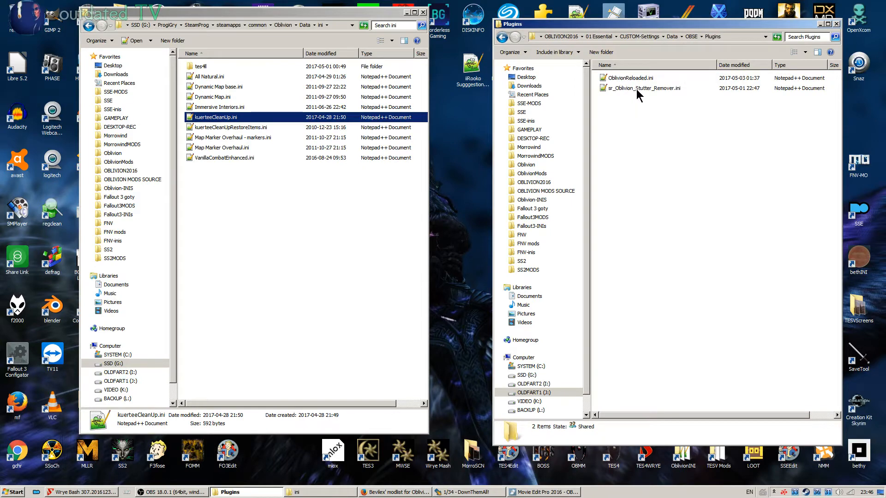
left_click(692, 37)
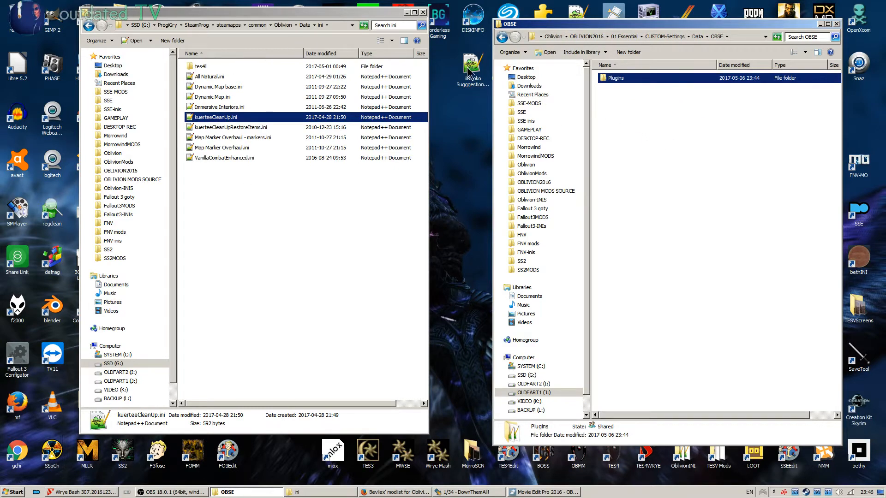
Open the OblivionReloaded folder inside the game's Data\Shaders folder
left_click(304, 25)
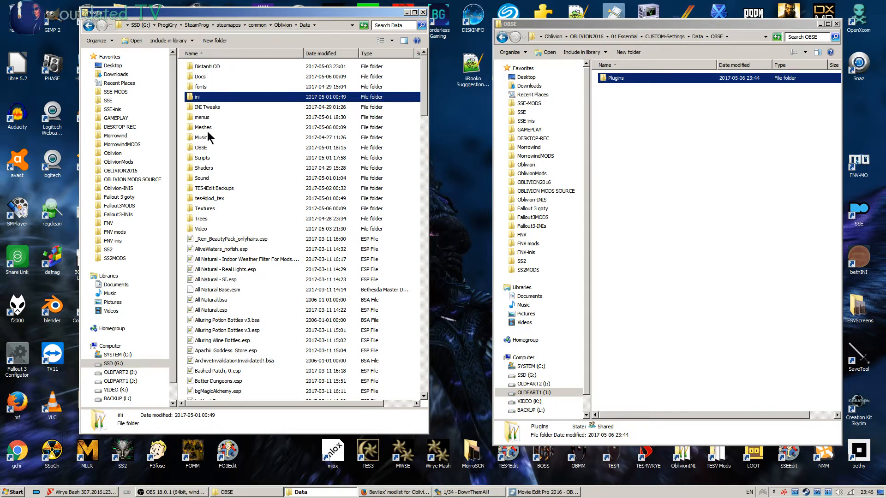
double_click(206, 168)
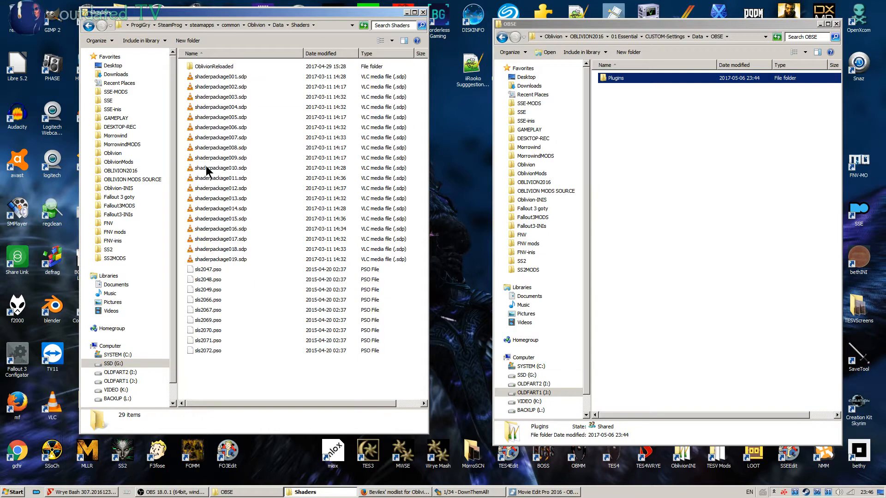
double_click(206, 69)
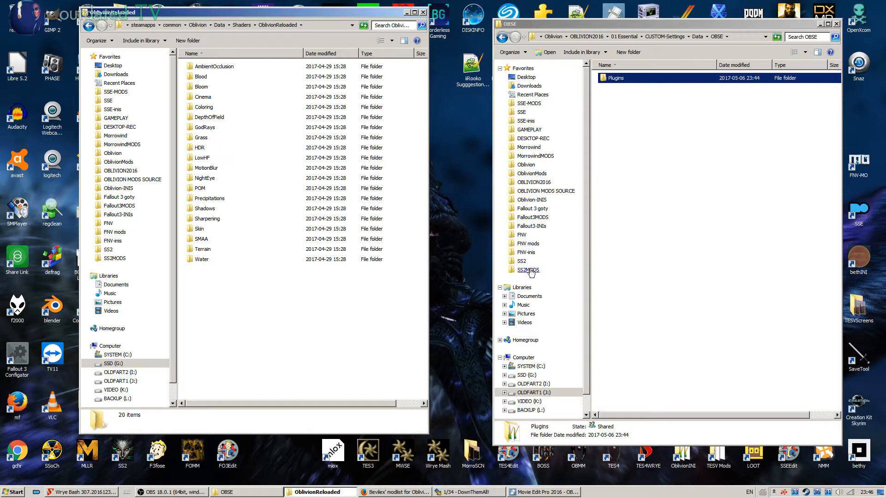
In a new Explorer window, go to OBLIVION2016\01 Essential and open the archive Various .ini files-47591-.7z
left_click(21, 496)
left_click(149, 362)
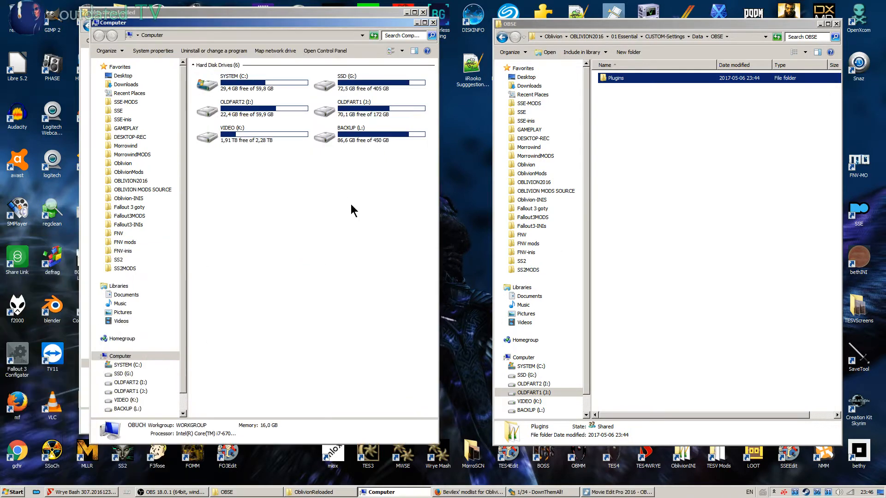
left_click(131, 181)
double_click(217, 77)
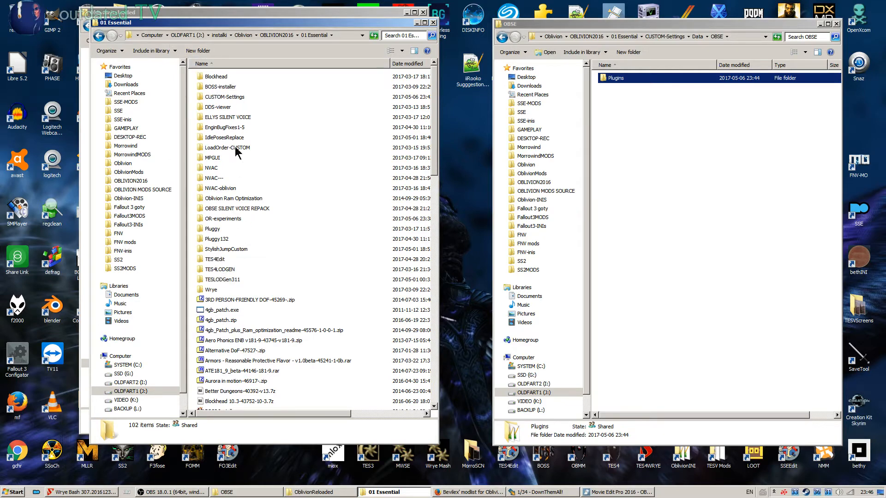
left_click(223, 331)
scroll(237, 332, "down", 15)
scroll(256, 341, "down", 4)
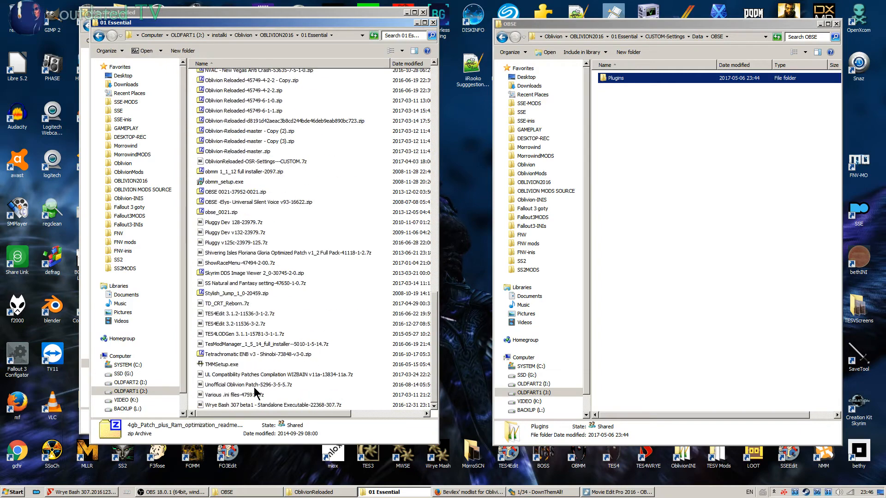
double_click(235, 395)
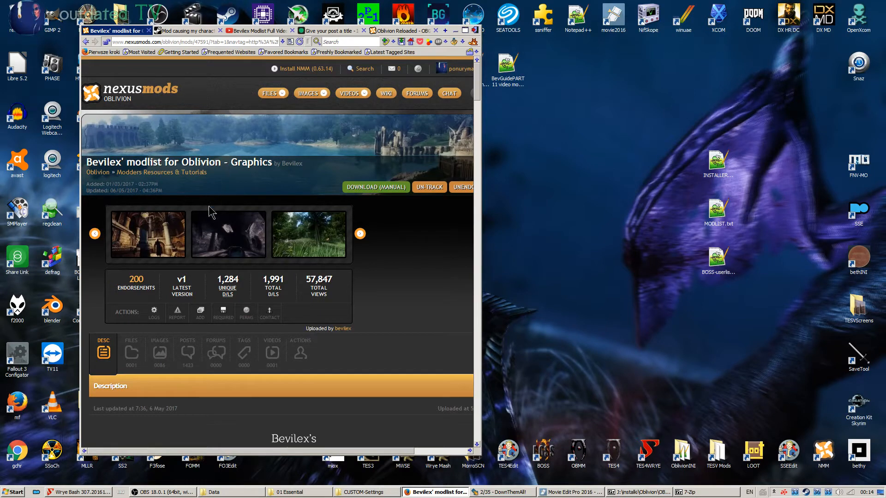
In the web browser, examine the files and download options on the Bevilex' modlist for Oblivion - Graphics mod page
scroll(205, 284, "down", 3)
left_click(141, 208)
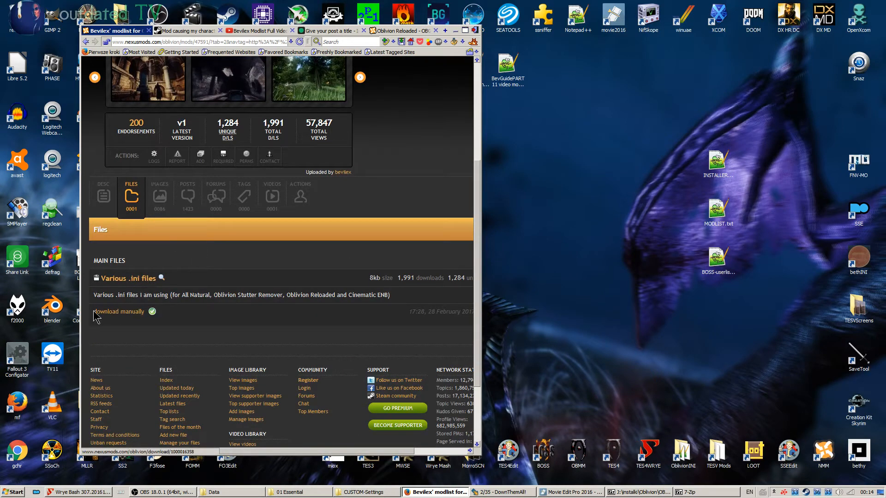
scroll(213, 336, "up", 1)
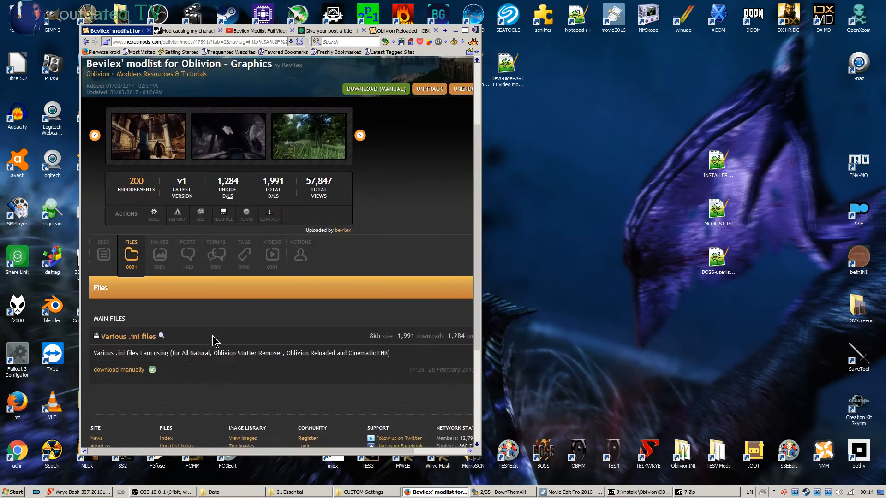
scroll(212, 336, "up", 2)
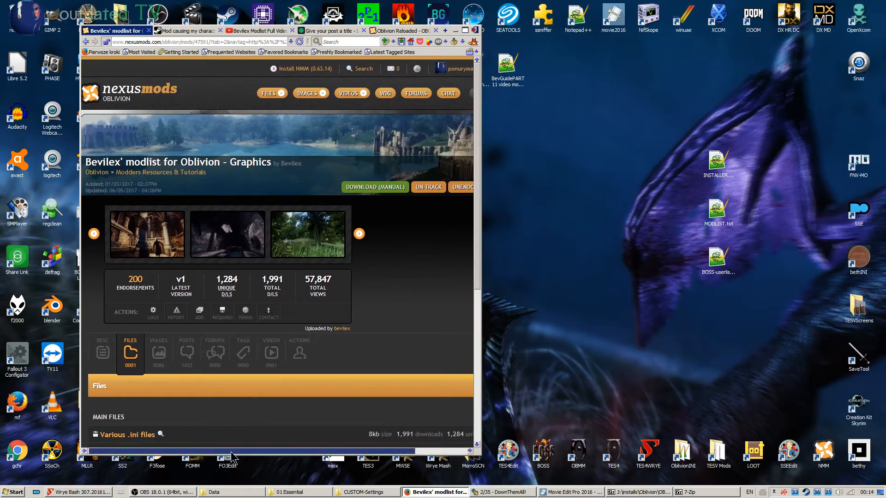
left_click_drag(232, 458, 273, 458)
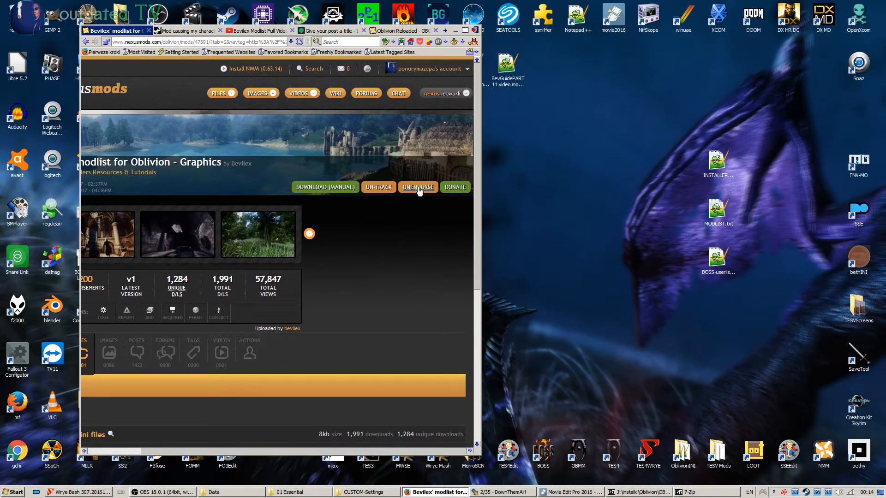
left_click_drag(317, 451, 262, 432)
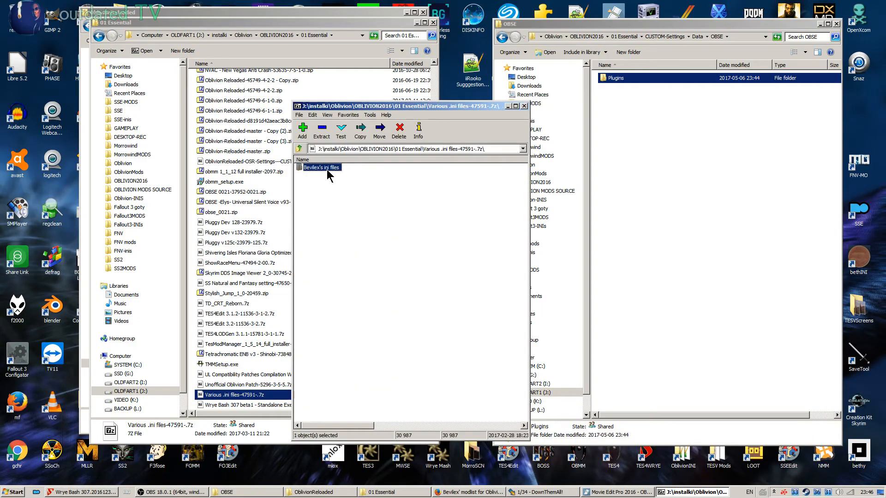
Open the archive's Oblivion Reloaded Preset folder, and tidy the windows by closing 01 Essential and narrowing the game and package folder windows
double_click(326, 169)
double_click(331, 191)
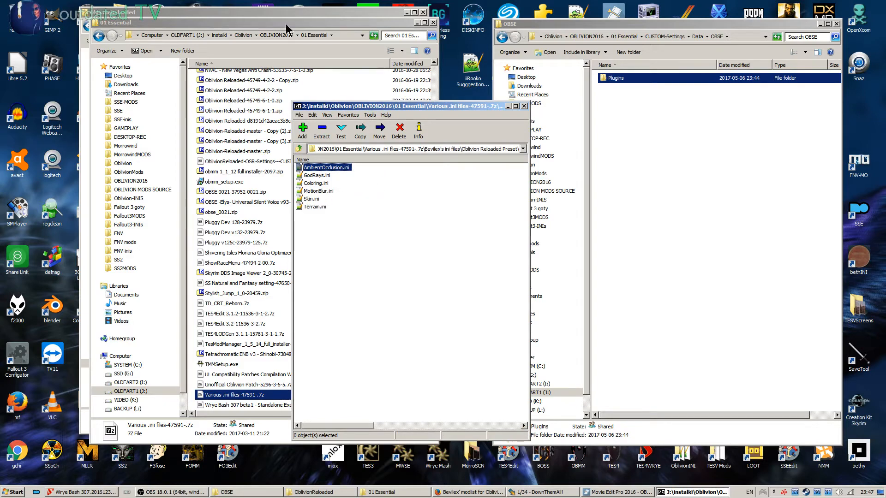
left_click(432, 22)
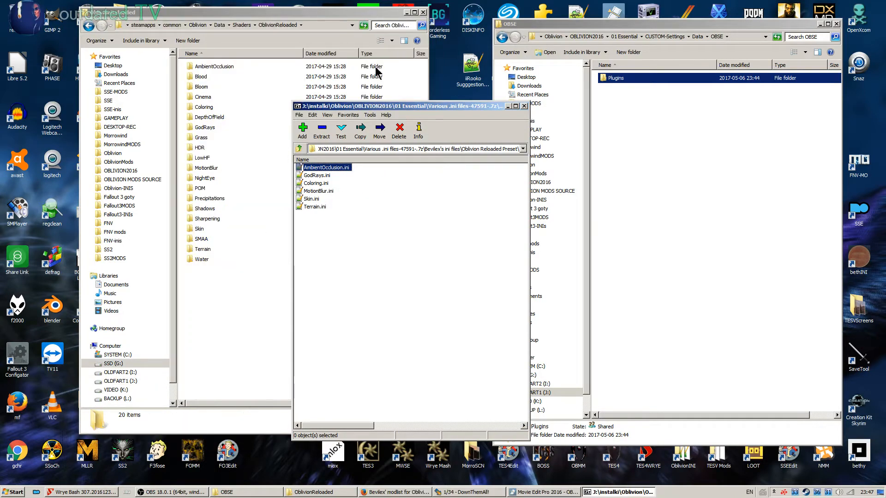
left_click(415, 66)
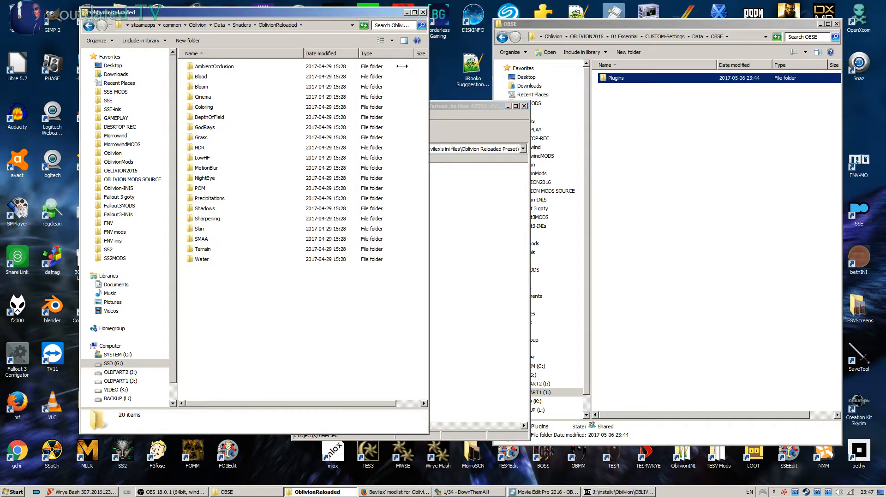
left_click_drag(429, 66, 325, 66)
left_click_drag(493, 69, 584, 69)
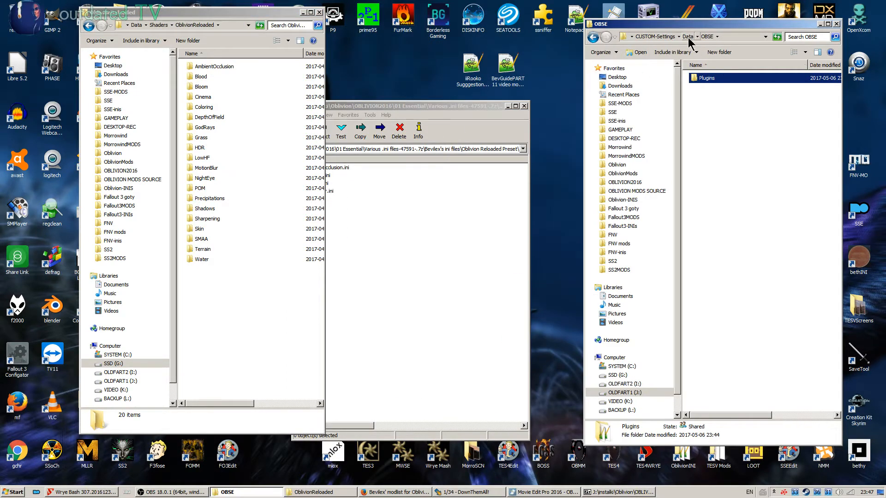
Create a Shaders folder inside the CUSTOM-Settings Data folder and open it
left_click(687, 37)
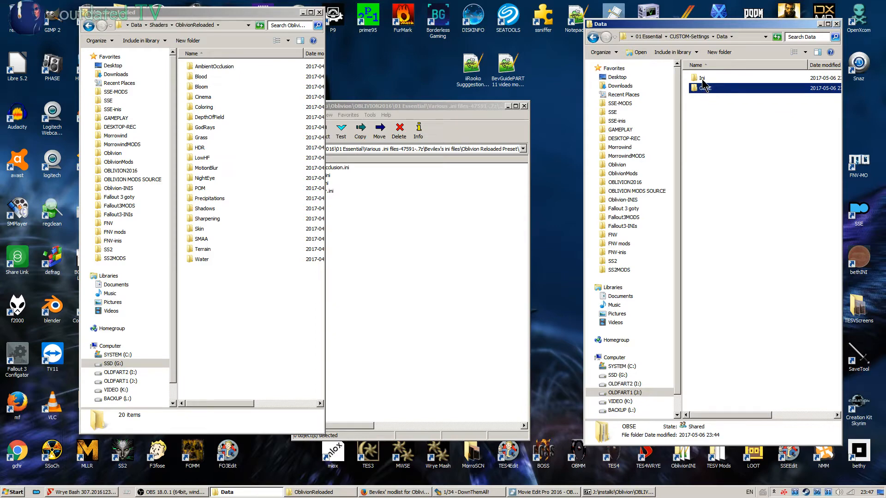
left_click(695, 112)
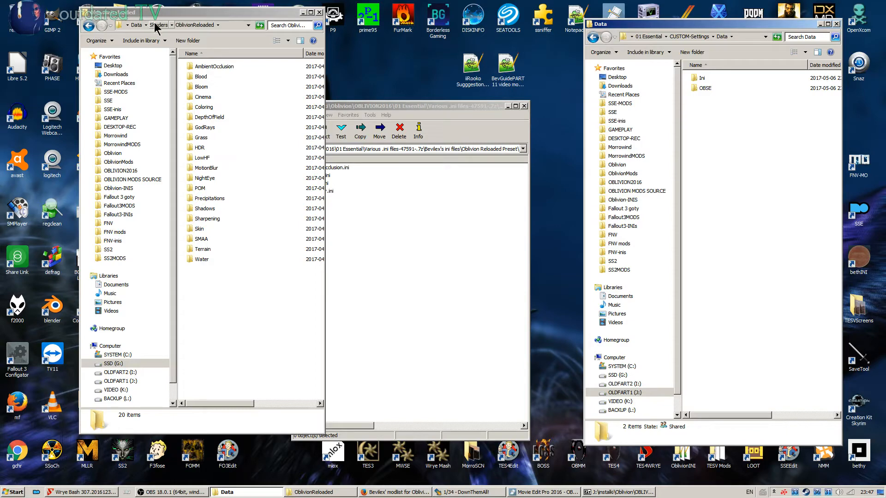
right_click(703, 115)
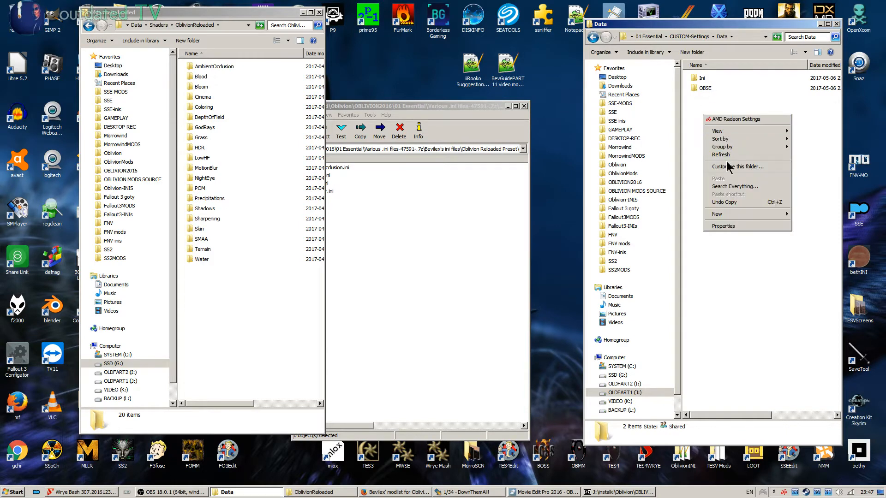
mouse_move(726, 217)
left_click(645, 217)
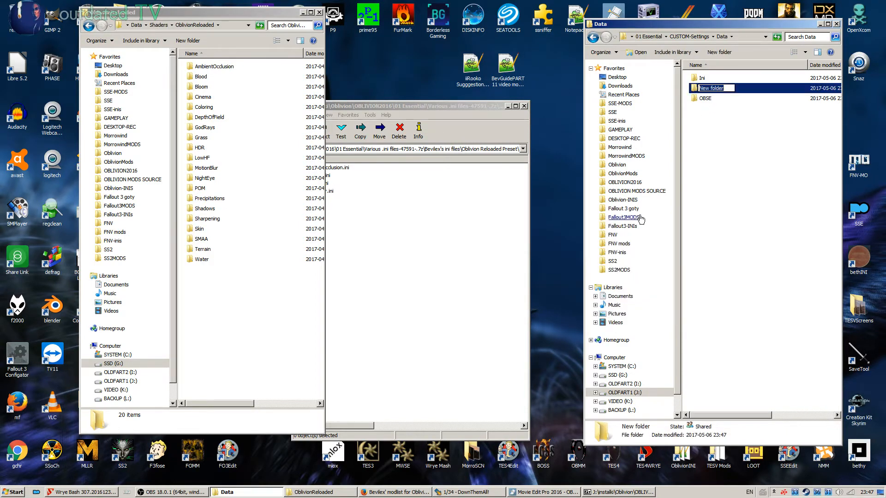
type("Shaders")
key("Return")
key("Return")
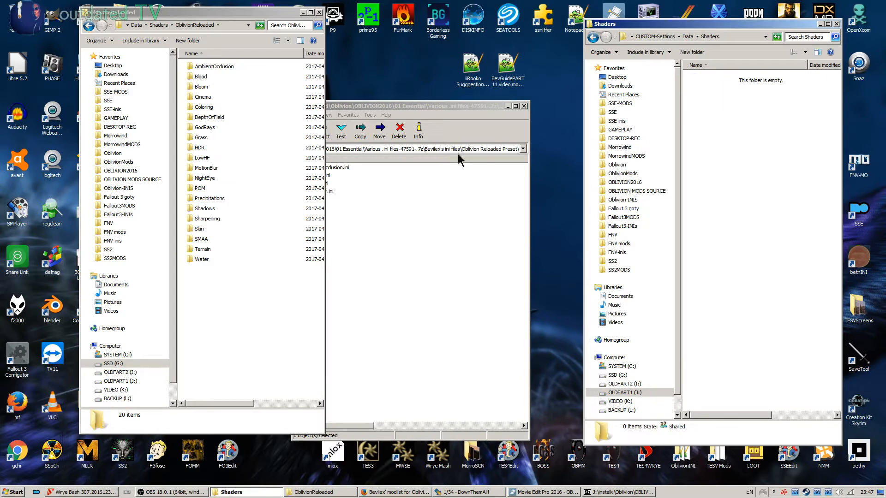
Place the archive window between the folder windows, copy the AmbientOcclusion folder's name from the game's OblivionReloaded folder, and return to the package's Shaders folder
left_click_drag(398, 107, 437, 105)
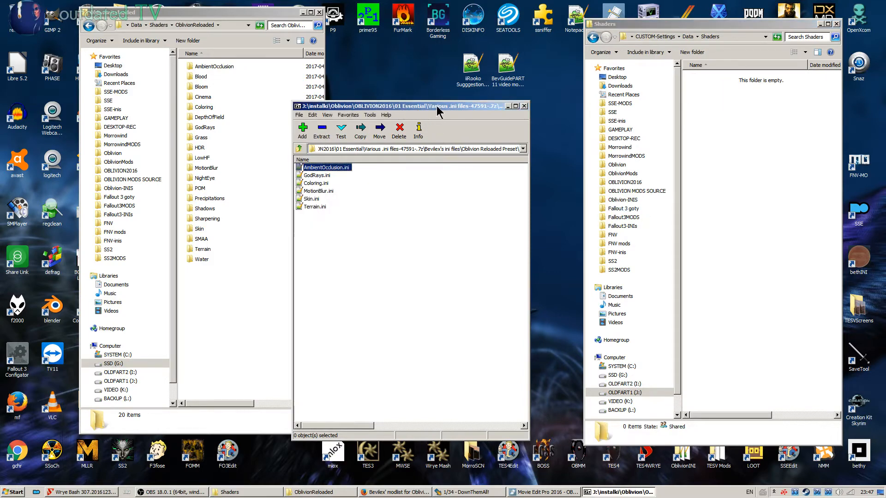
left_click(204, 69)
left_click(218, 65)
key("ctrl+c")
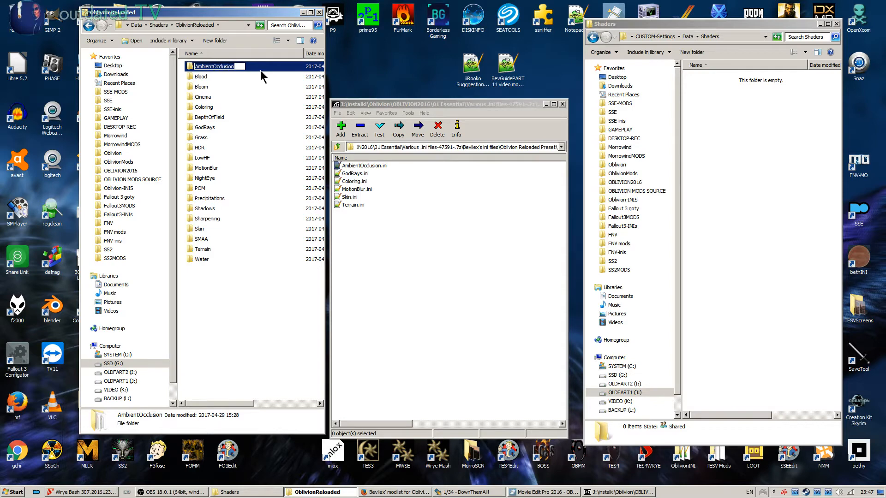
left_click(731, 110)
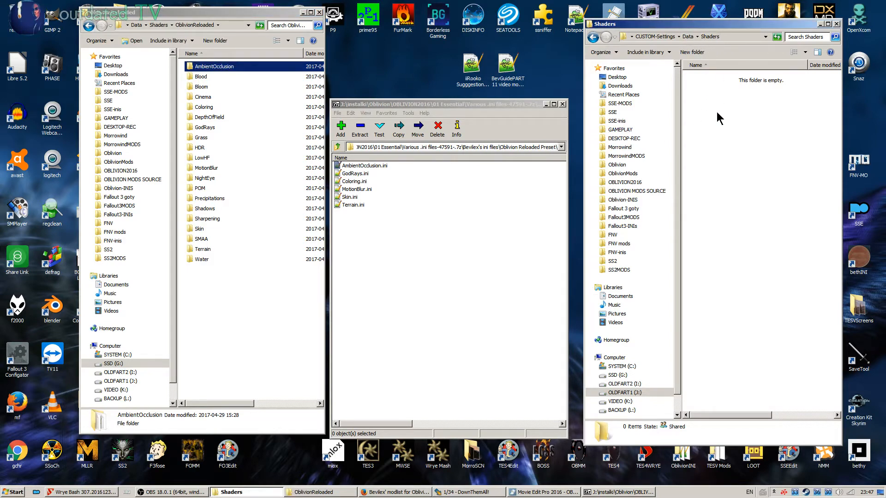
Create an AmbientOcclusion folder inside the package's Shaders folder, using the copied folder name, and open it
right_click(710, 98)
mouse_move(724, 197)
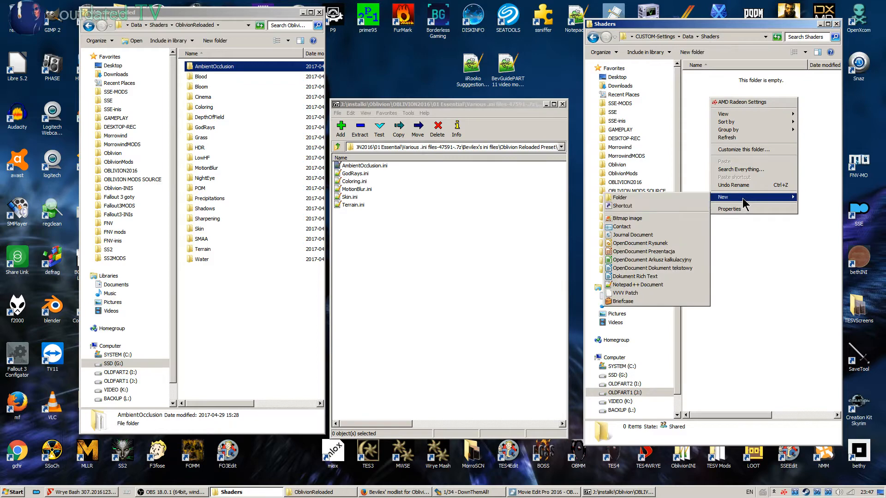
left_click(657, 203)
key("ctrl+v")
key("Return")
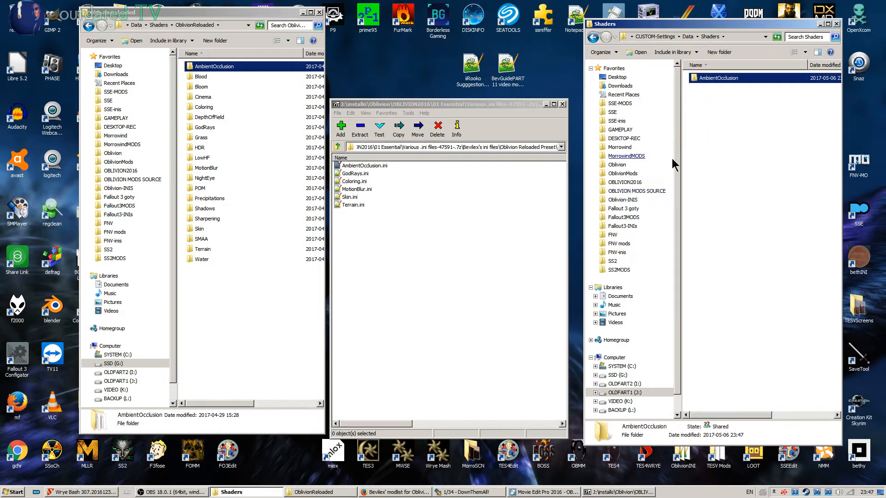
key("Return")
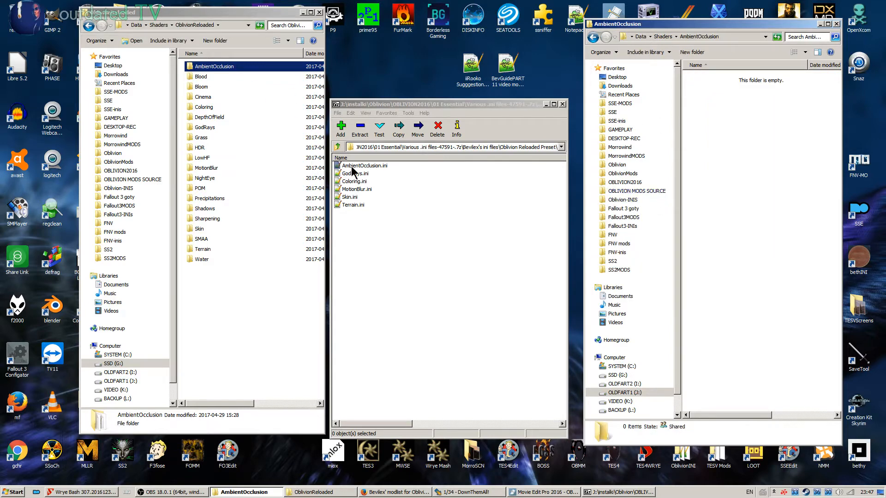
Copy AmbientOcclusion.ini from the game's AmbientOcclusion folder into the package's matching folder, and return both windows to their parent folders
double_click(211, 68)
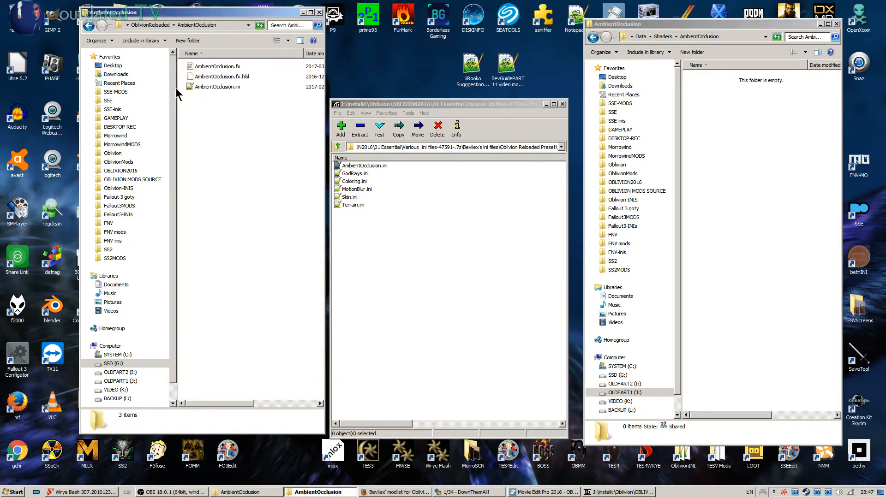
left_click(202, 87)
left_click_drag(202, 87, 742, 105)
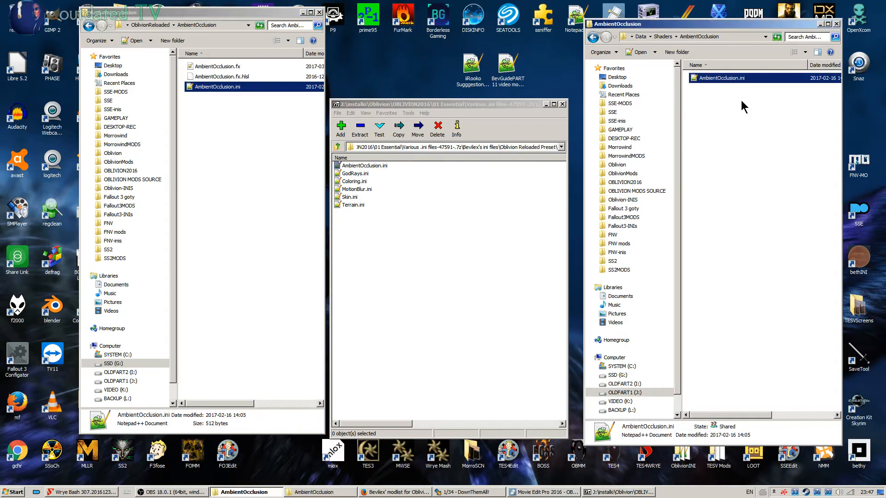
left_click(665, 38)
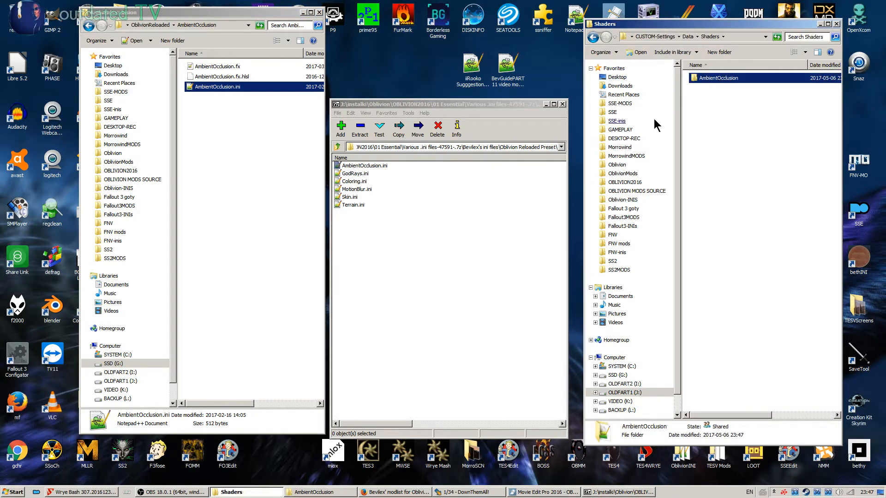
left_click(151, 24)
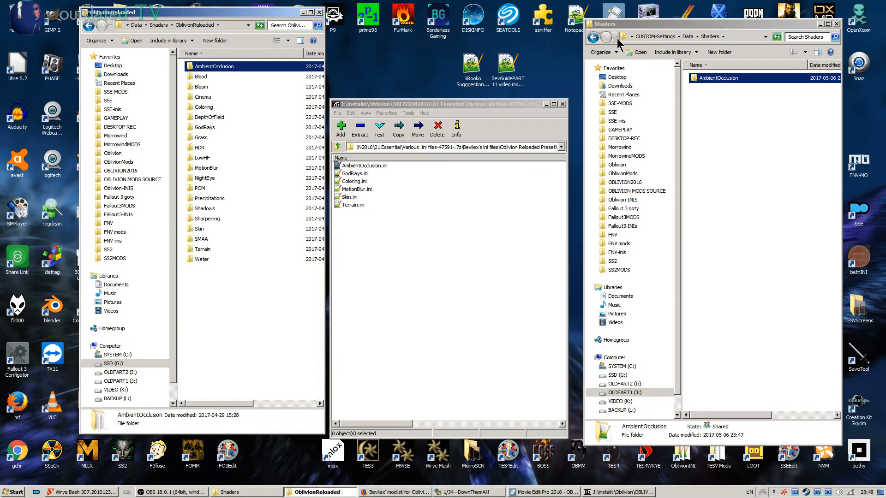
Widen the package's Shaders window on both sides
left_click(583, 52)
left_click_drag(583, 53, 567, 53)
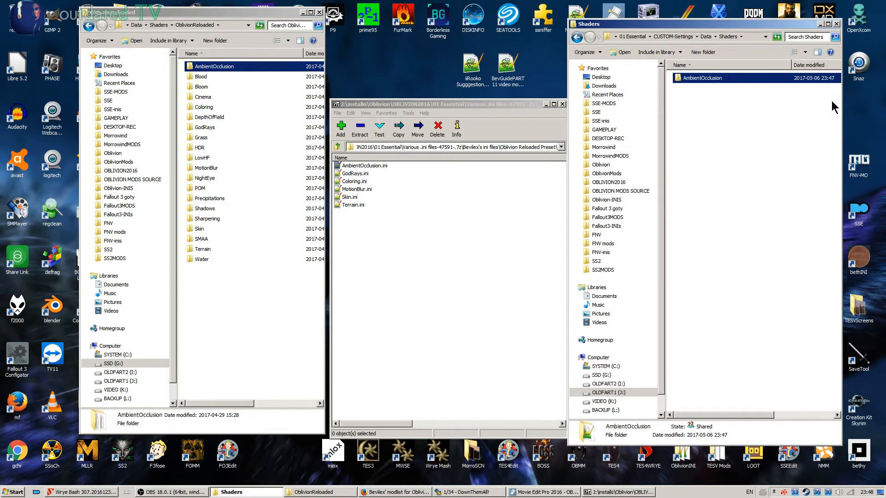
left_click_drag(842, 107, 867, 107)
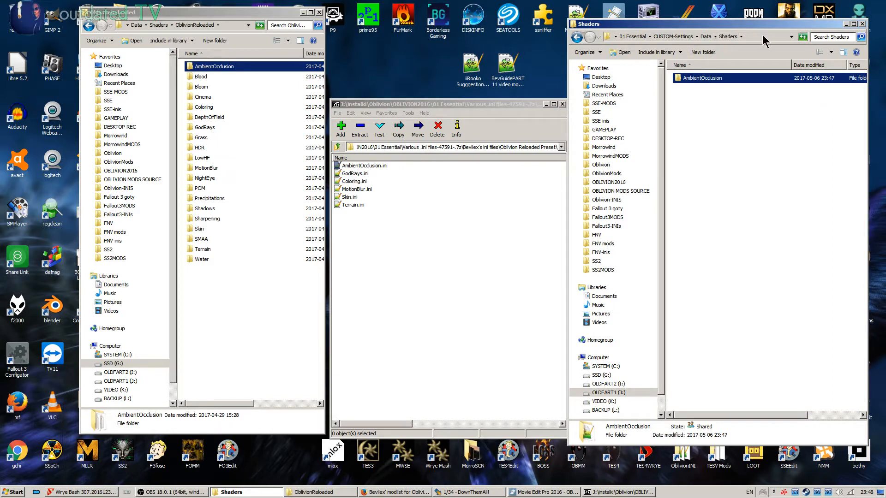
Create an OblivionReloaded folder in the package's Shaders folder, move the AmbientOcclusion folder into it, and open it
right_click(683, 109)
mouse_move(716, 212)
left_click(785, 209)
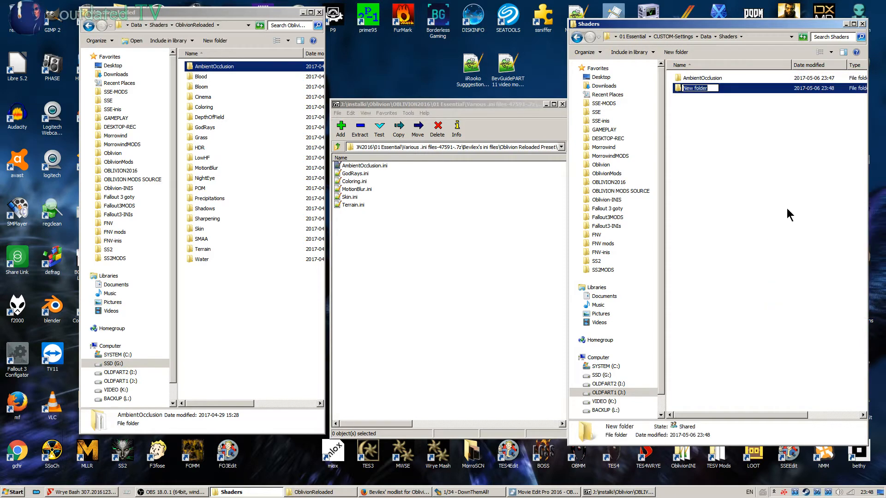
type("OblivionReloaded")
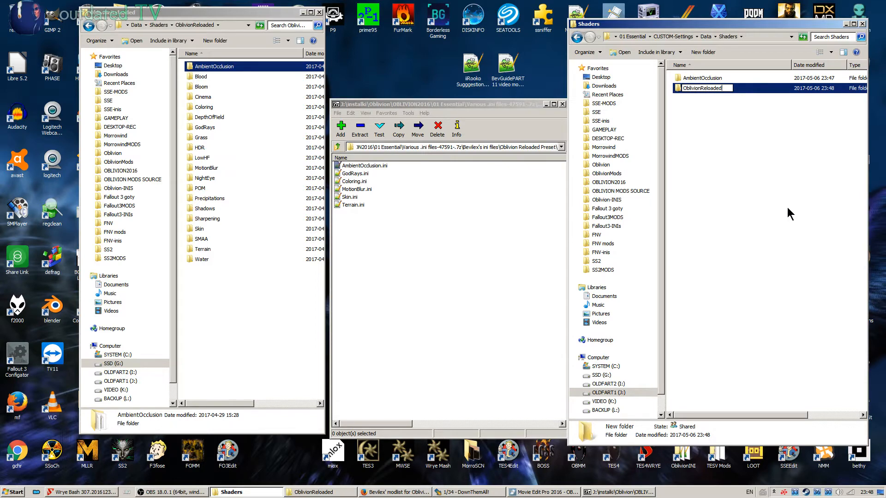
key("Return")
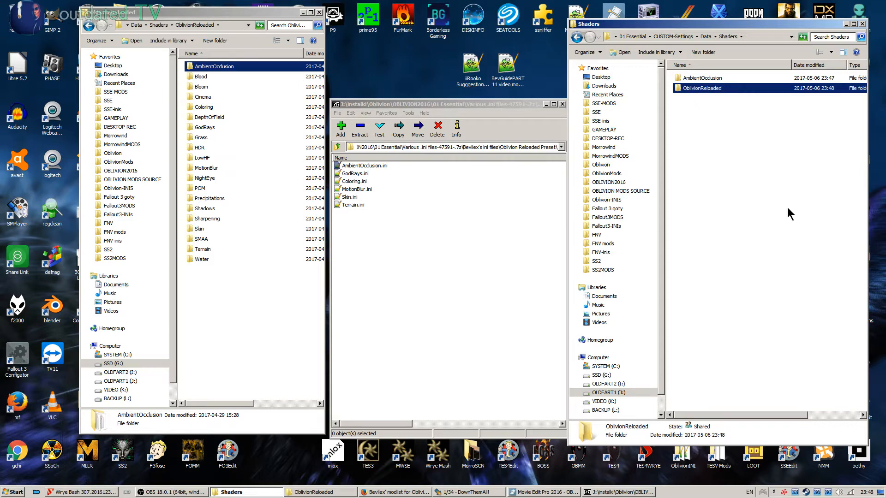
left_click_drag(696, 79, 696, 89)
double_click(697, 78)
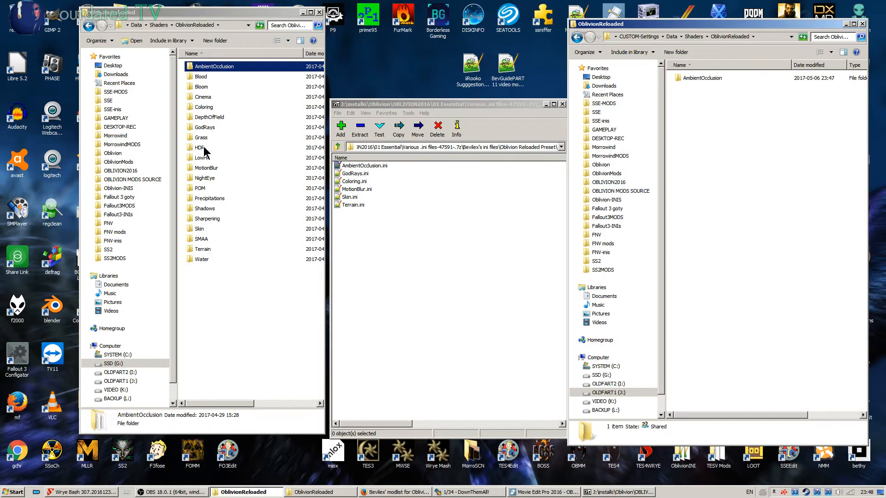
Create a GodRays folder in the package's OblivionReloaded folder, copy the game's GodRays.ini into it, and return both windows to OblivionReloaded
double_click(203, 128)
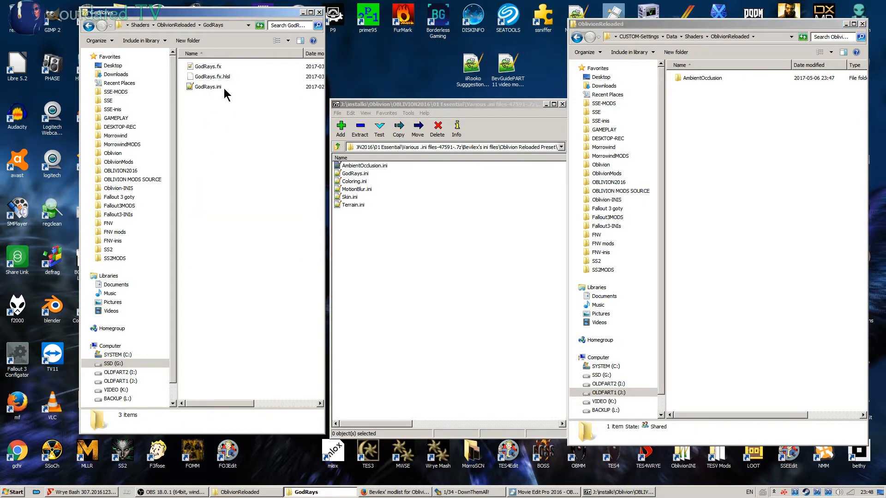
right_click(703, 109)
mouse_move(732, 208)
left_click(630, 211)
type("G")
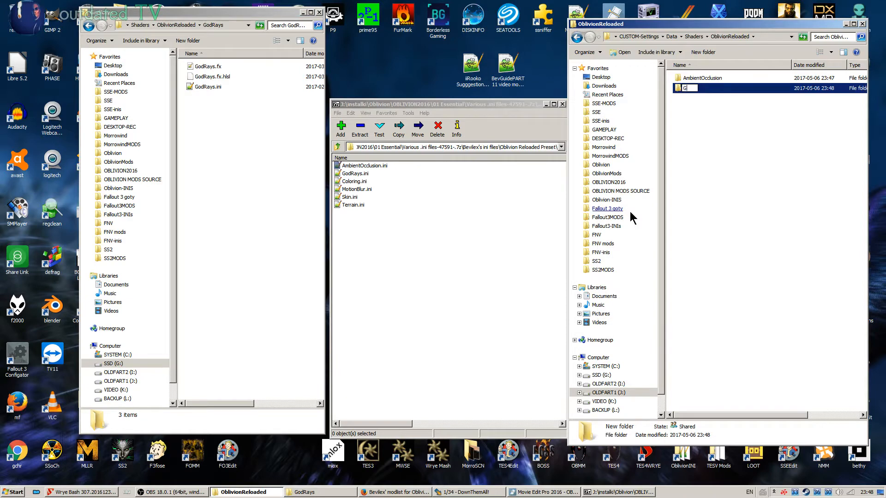
type("odRays")
key("Return")
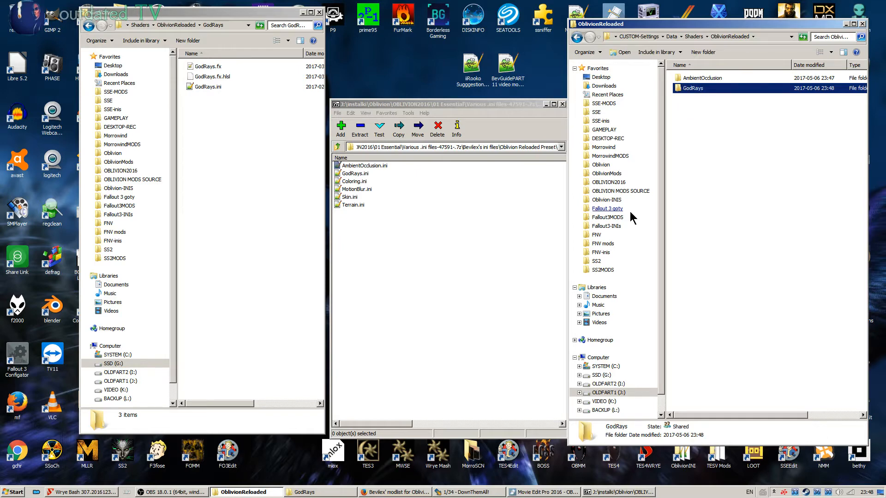
double_click(684, 88)
left_click_drag(202, 93, 724, 130)
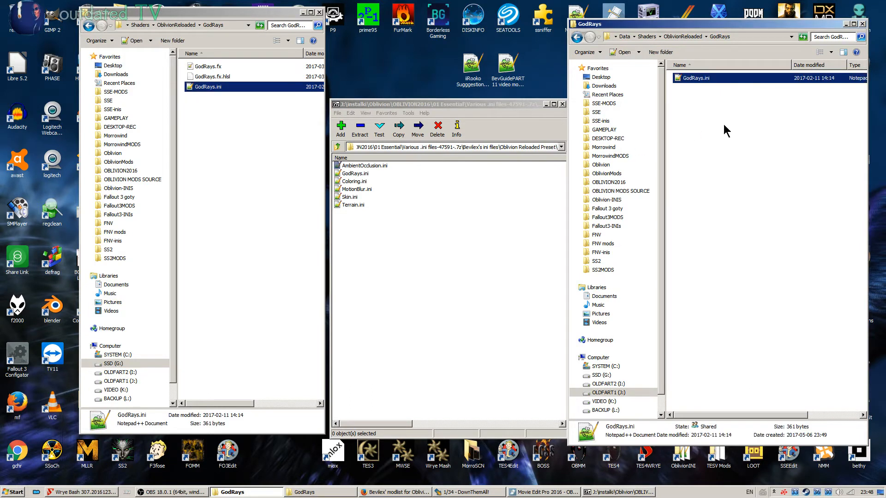
left_click(689, 38)
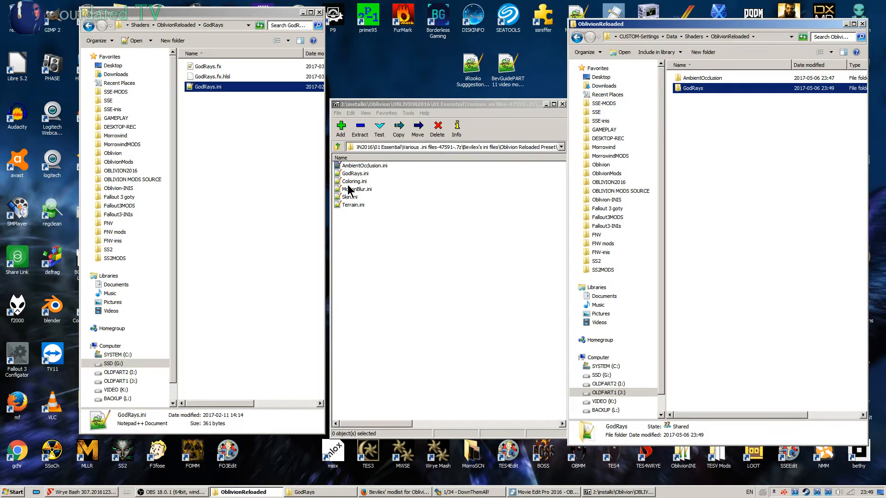
left_click(177, 26)
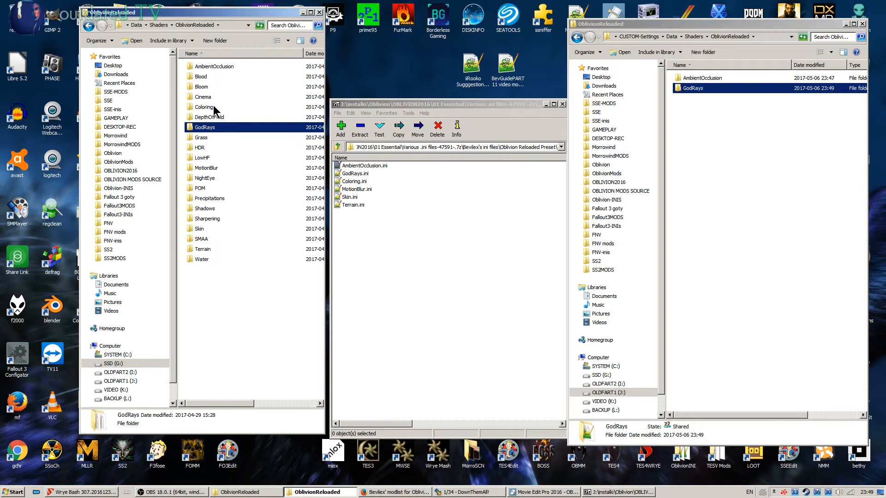
Create a Coloring folder in the package's OblivionReloaded folder and copy the game's Coloring.ini into it
double_click(213, 106)
left_click(699, 139)
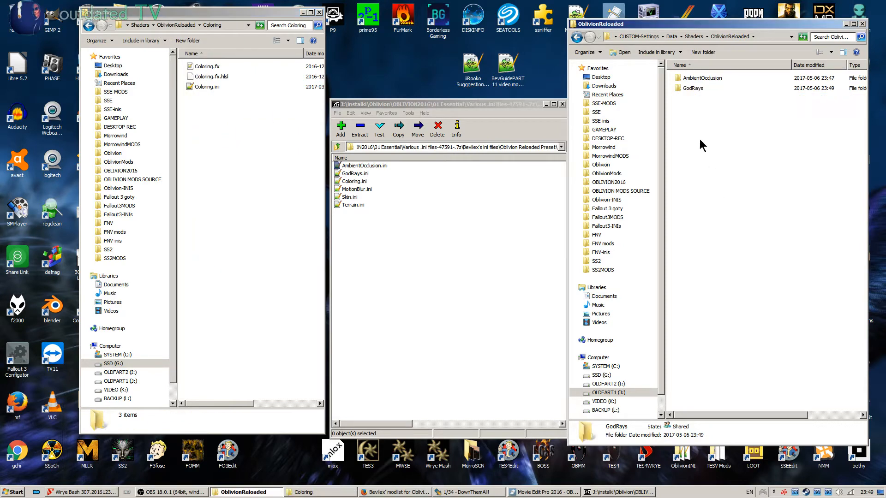
right_click(699, 139)
mouse_move(749, 239)
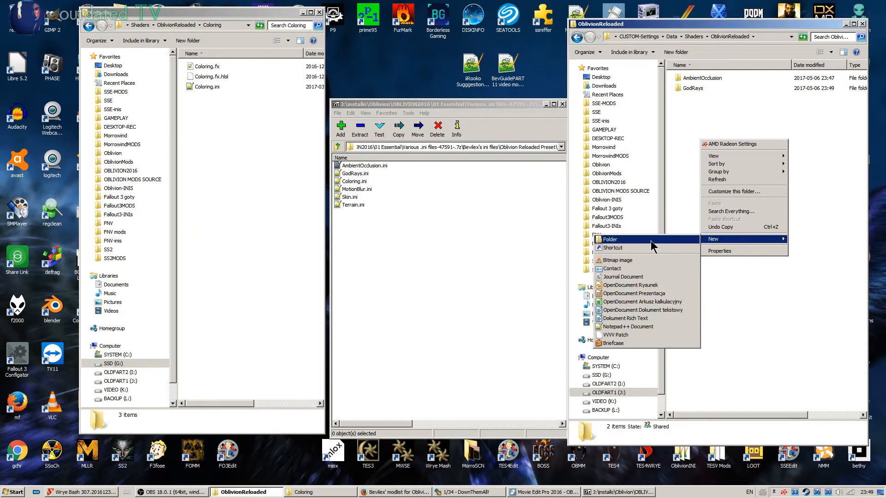
left_click(651, 240)
type("Coloring")
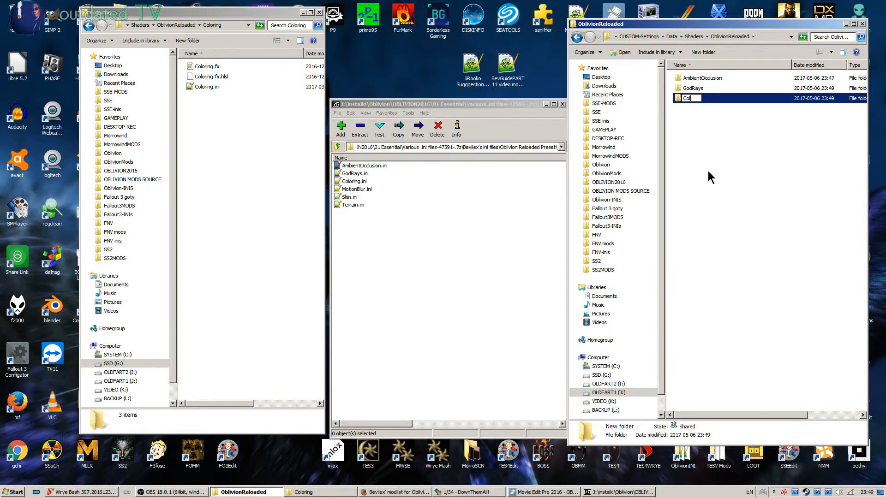
key("Return")
key("Return")
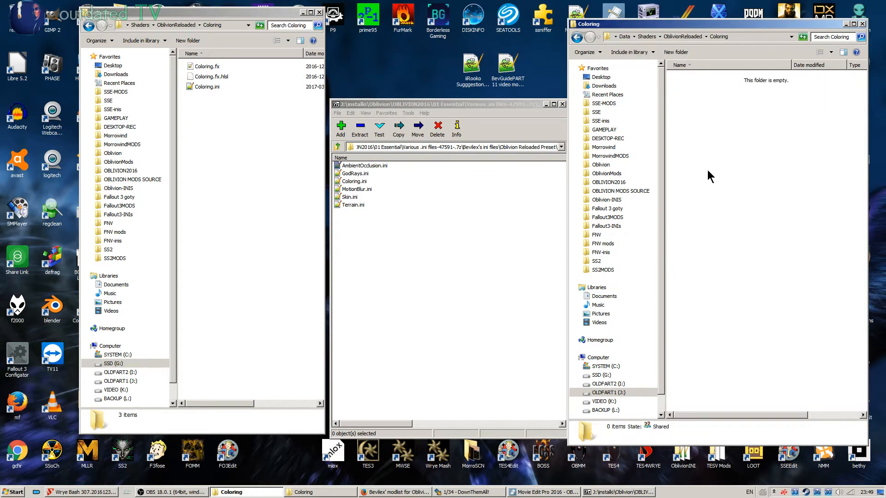
left_click_drag(199, 87, 719, 107)
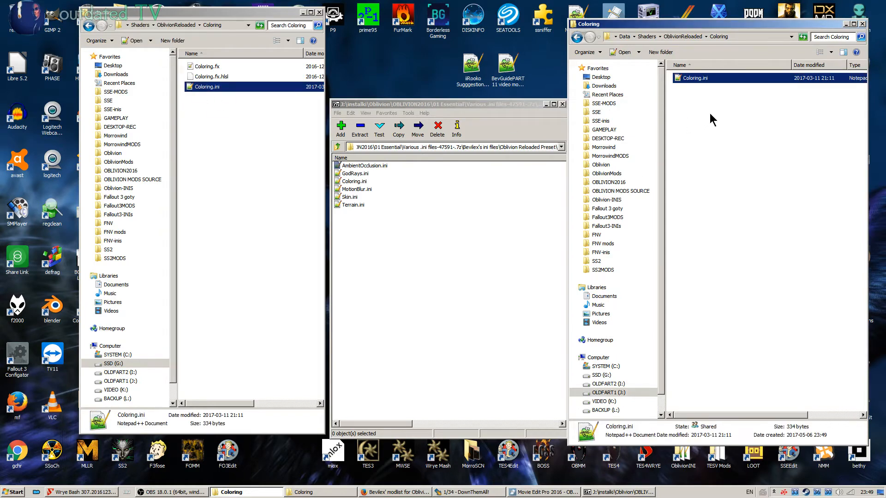
left_click(182, 25)
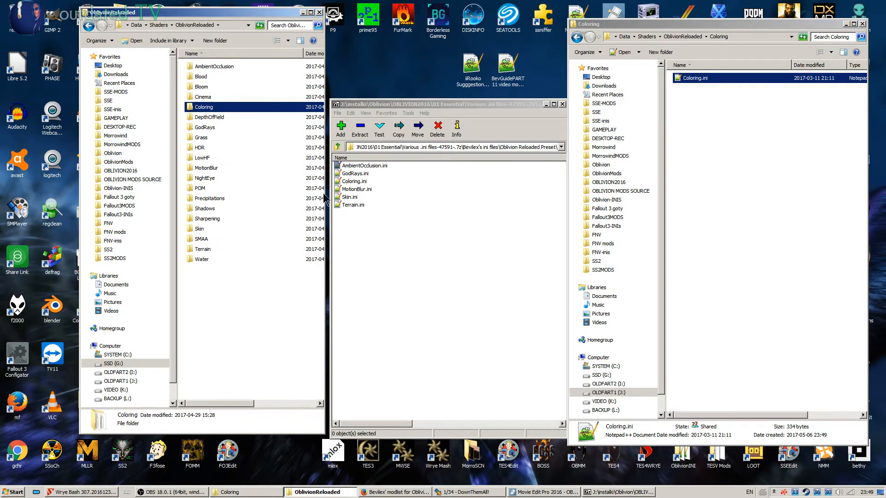
Create a MotionBlur folder in the package's OblivionReloaded folder and copy the game's MotionBlur.ini into it
left_click(200, 167)
double_click(201, 168)
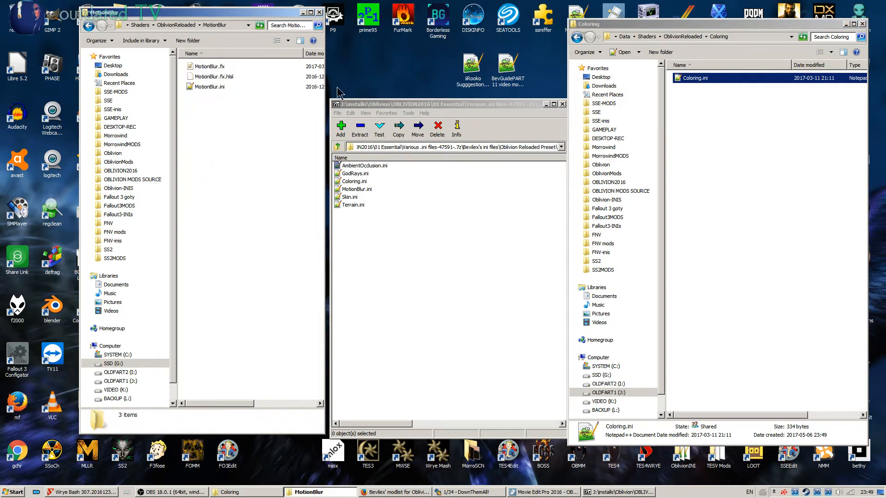
left_click(710, 132)
right_click(705, 119)
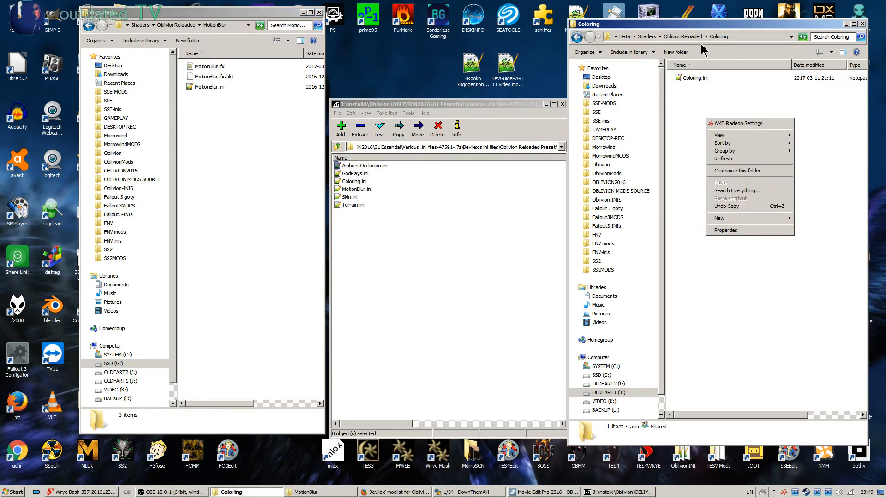
left_click(689, 36)
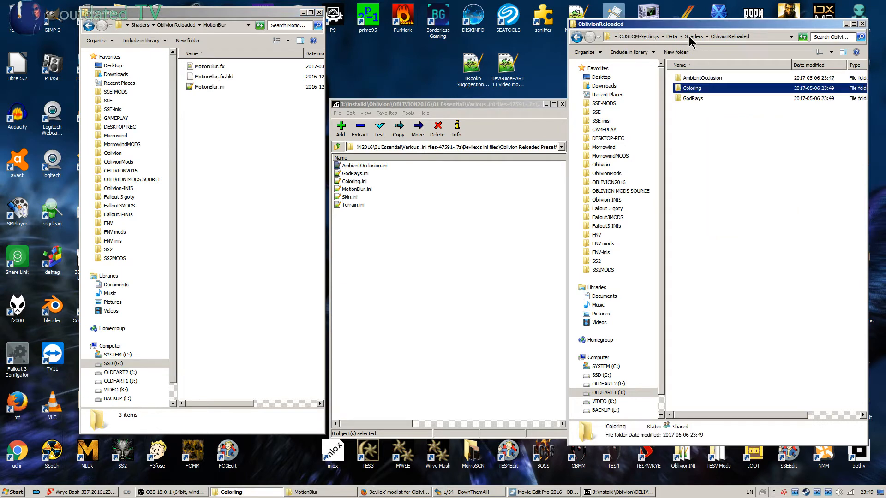
right_click(680, 122)
mouse_move(712, 220)
left_click(807, 223)
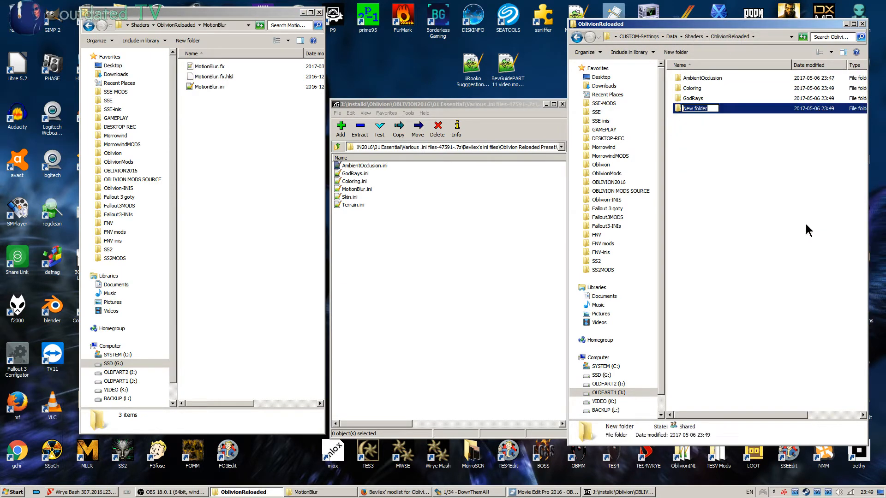
type("MotionBlur")
key("Return")
key("Return")
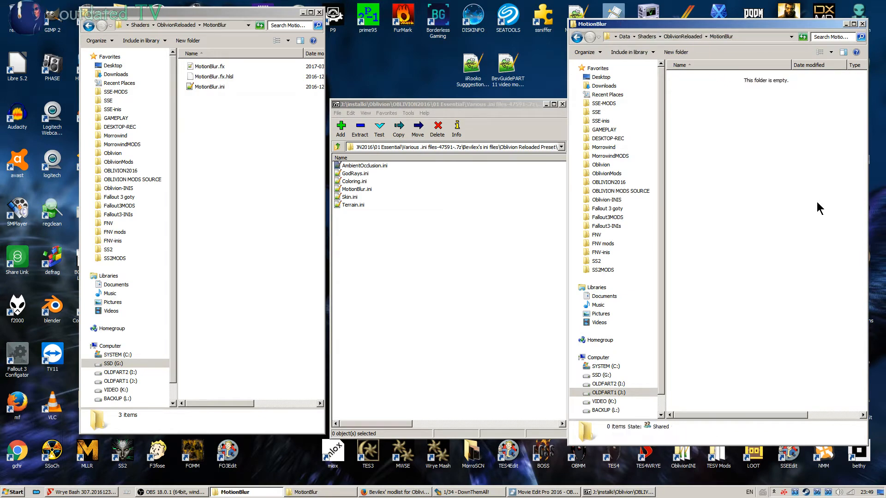
left_click_drag(206, 88, 748, 143)
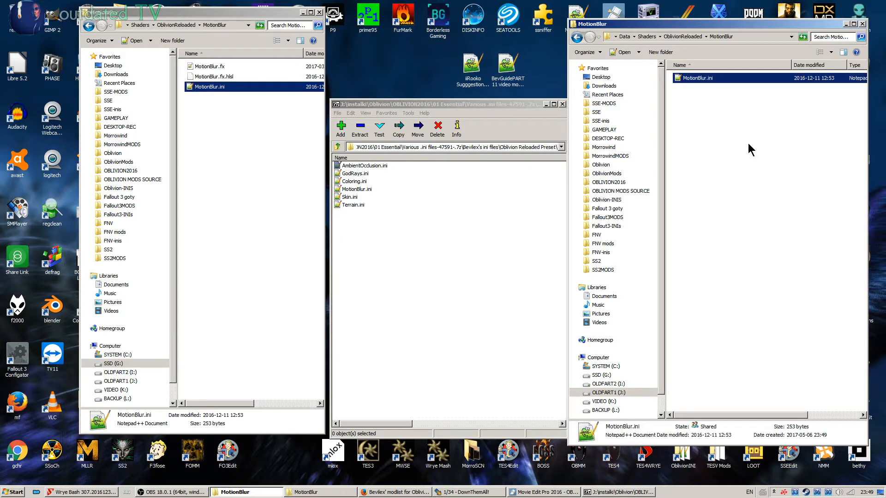
left_click(177, 25)
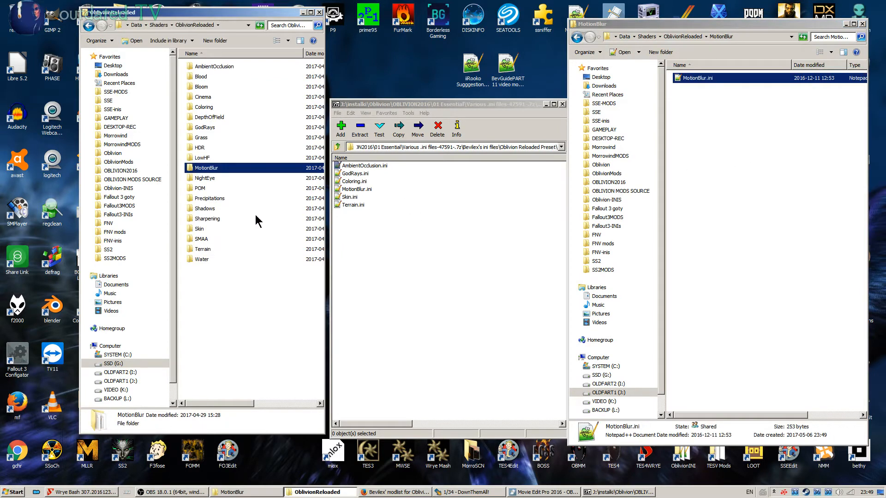
Create a Skin folder in the package's OblivionReloaded folder and copy the game's Skin.ini into it
double_click(221, 229)
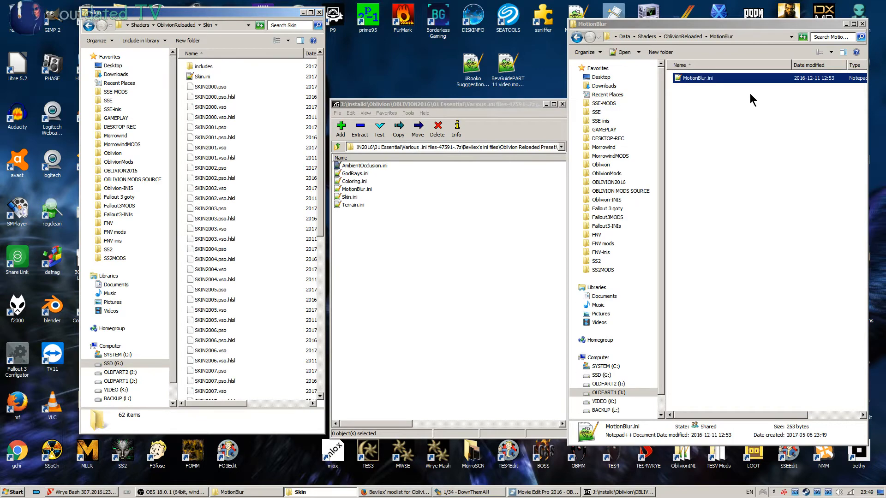
right_click(697, 116)
left_click(696, 36)
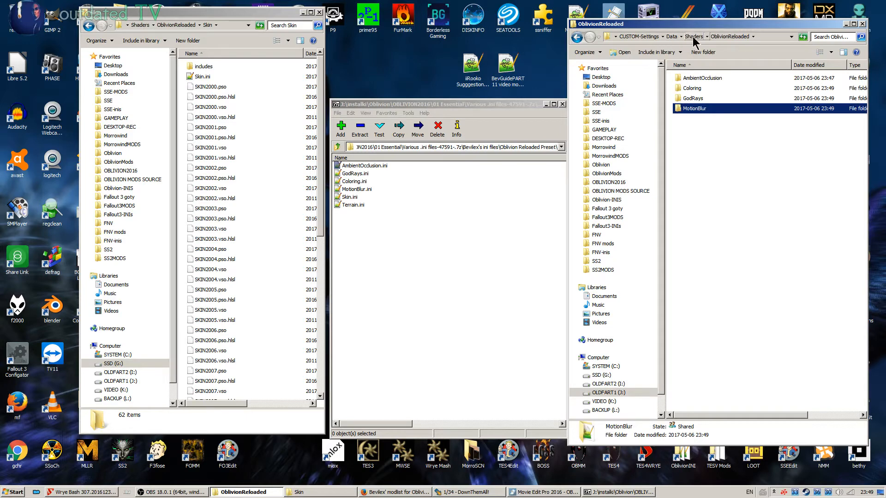
right_click(687, 144)
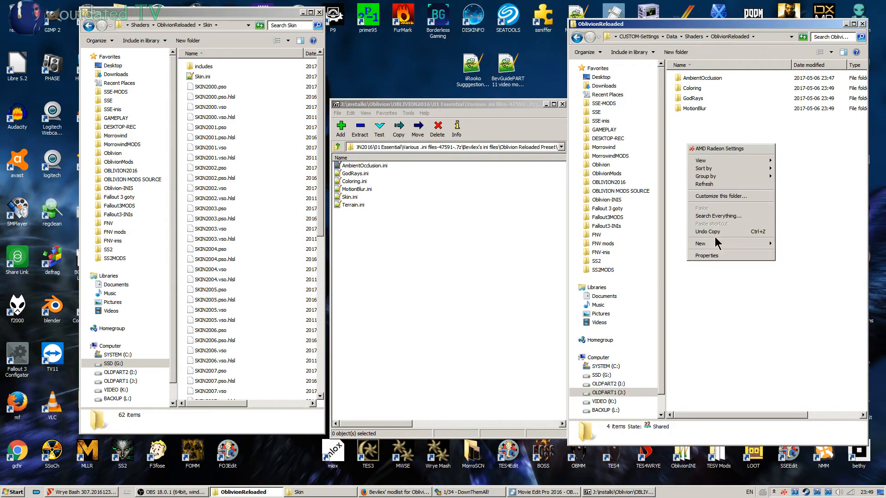
mouse_move(715, 242)
left_click(834, 240)
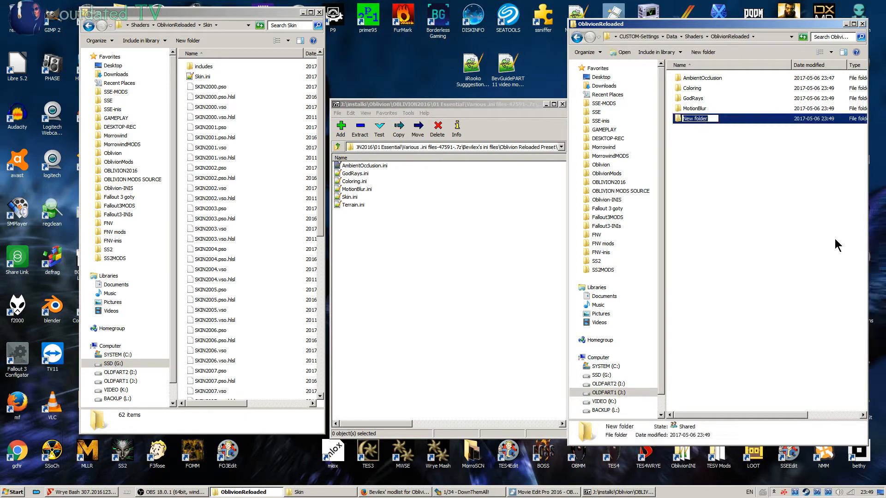
type("Skin")
key("Return")
key("Return")
left_click_drag(196, 81, 720, 134)
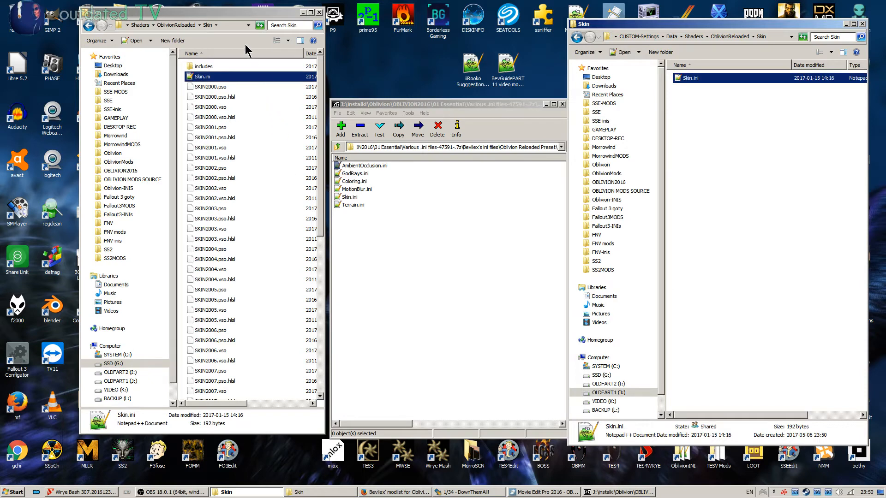
Create a Terrain folder in the package's OblivionReloaded folder and copy the game's Terrain.ini into it
left_click(177, 25)
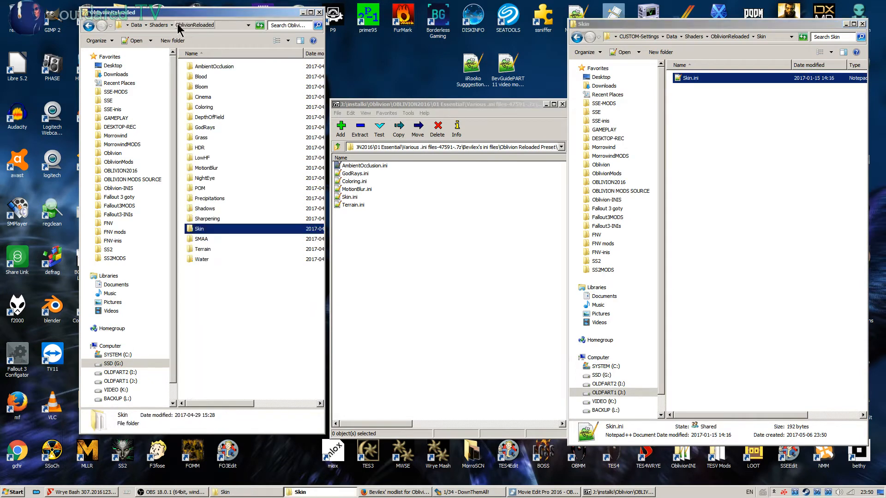
left_click(730, 36)
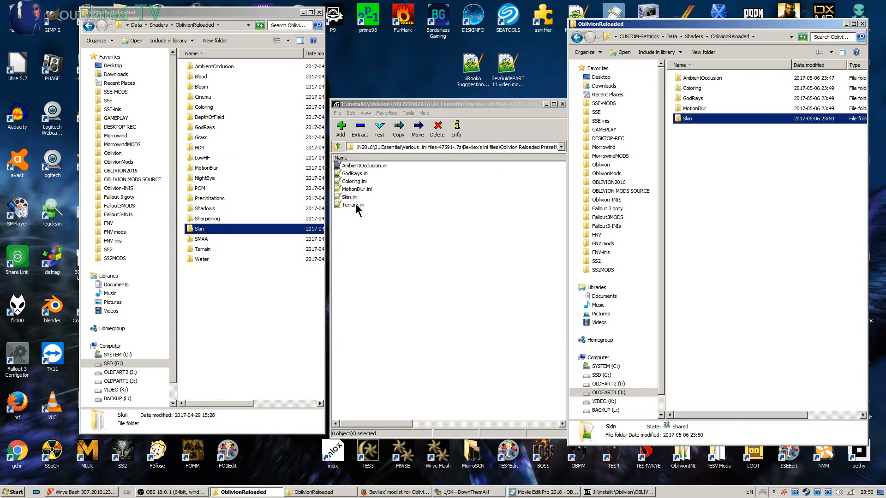
double_click(203, 250)
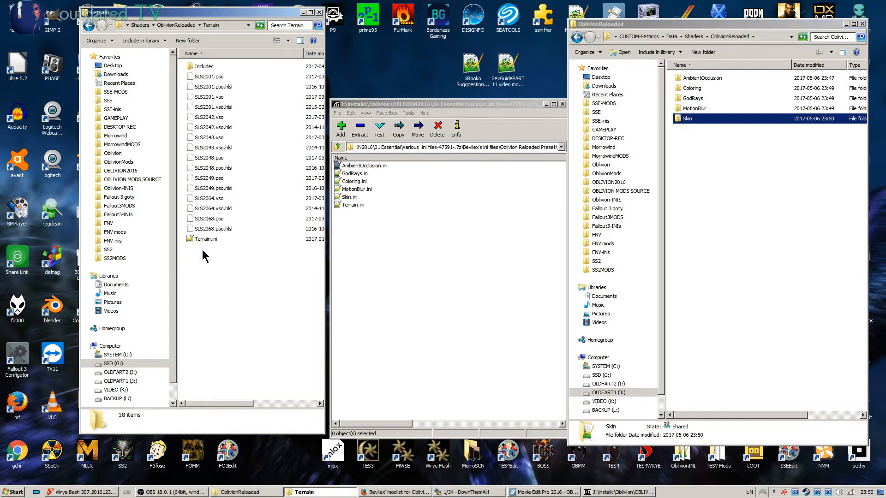
right_click(699, 149)
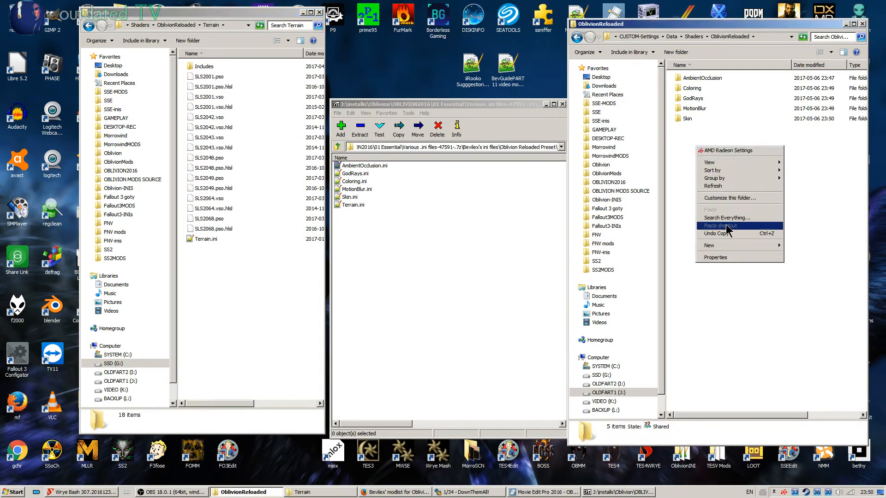
left_click(697, 250)
type("Terrain")
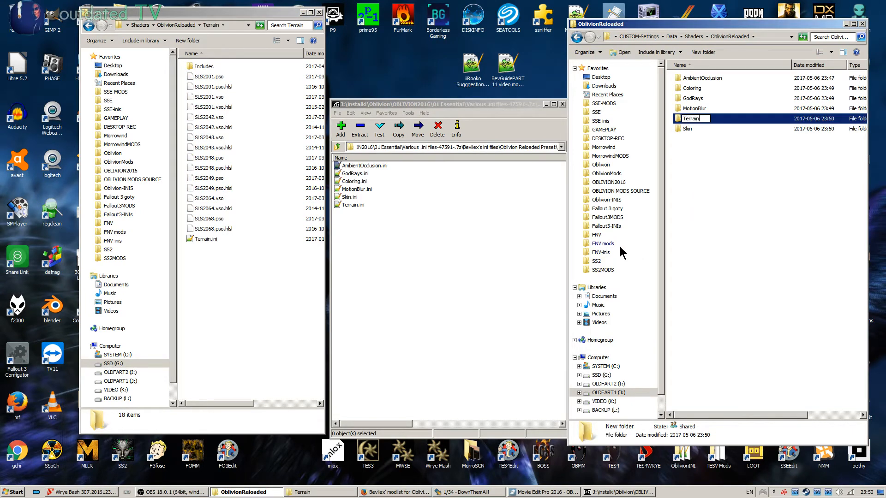
key("Return")
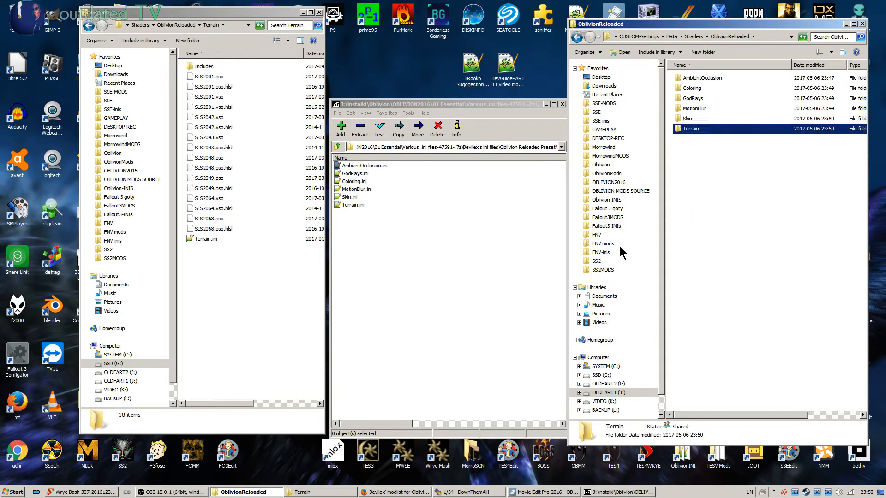
double_click(691, 128)
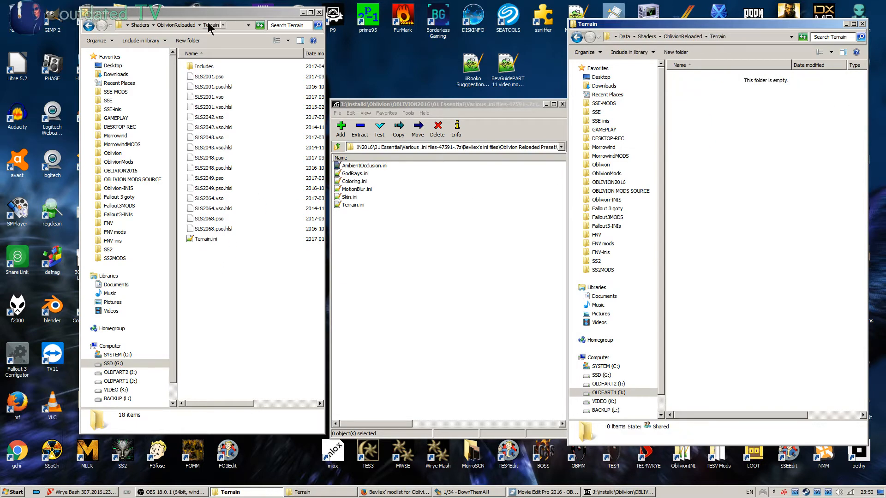
left_click_drag(197, 239, 728, 134)
left_click(727, 132)
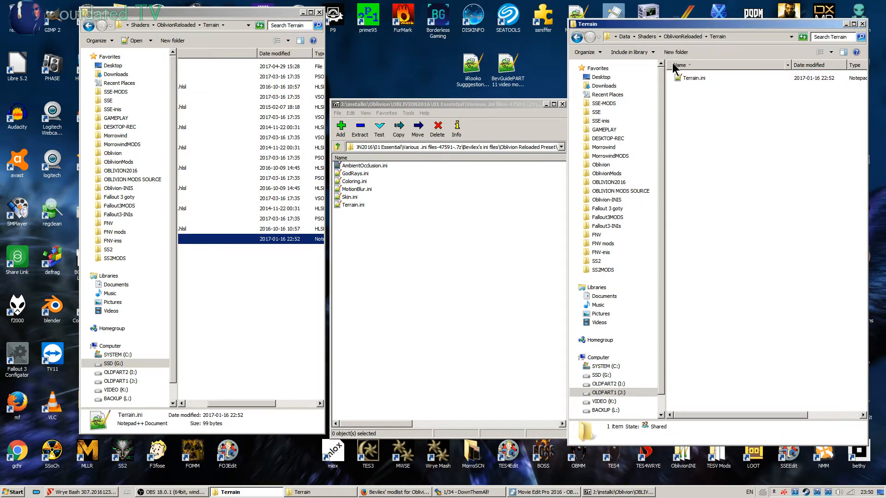
Review the contents of the package's Ini, OBSE Plugins and Shaders folders
left_click(683, 37)
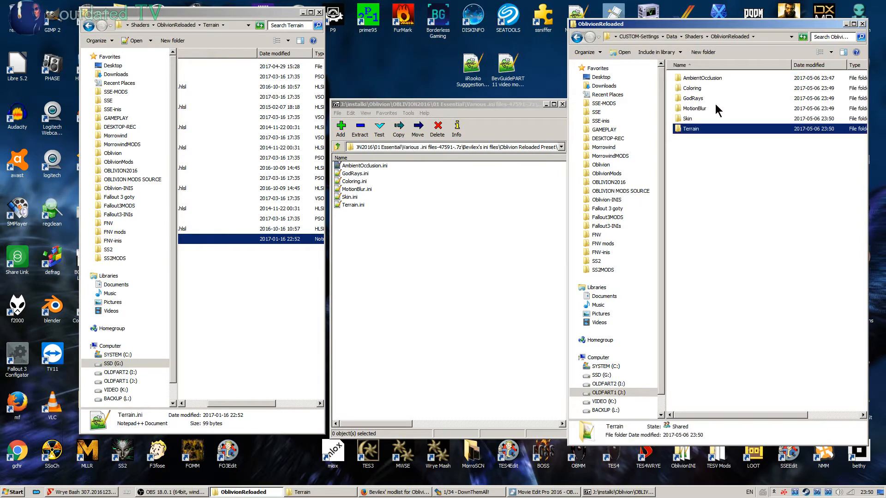
left_click(694, 38)
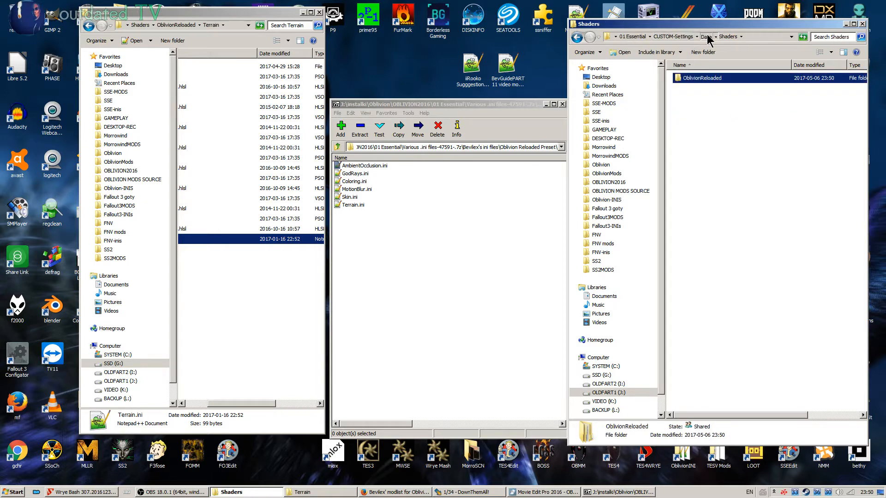
left_click(702, 37)
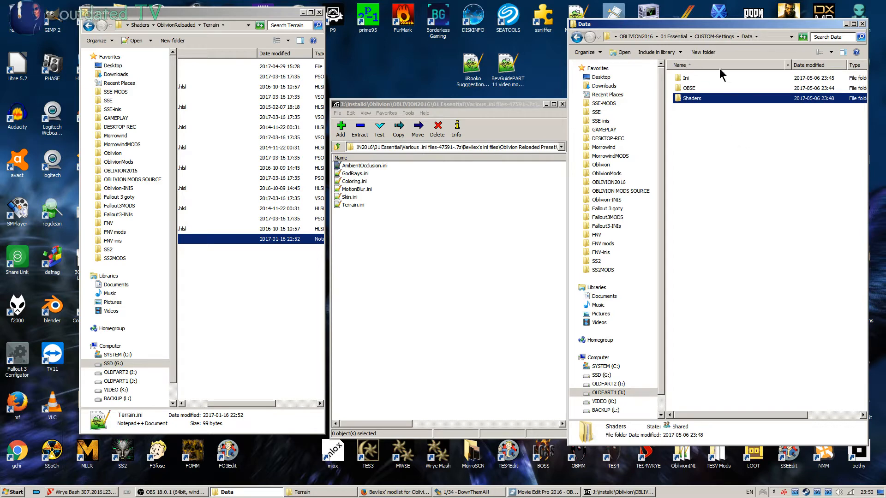
double_click(684, 78)
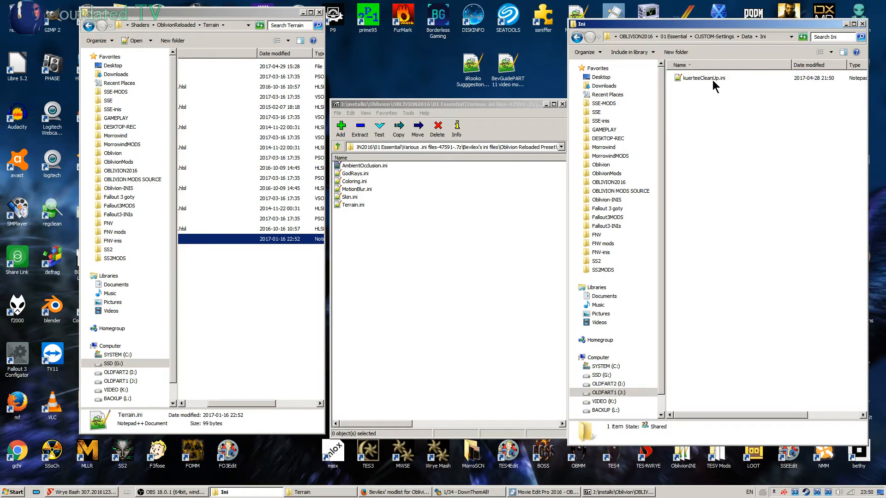
key("BackSpace")
double_click(689, 89)
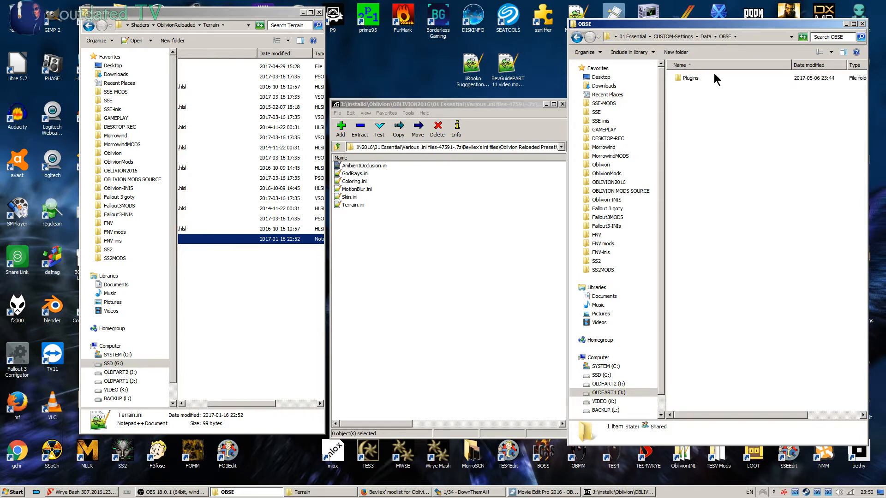
double_click(687, 78)
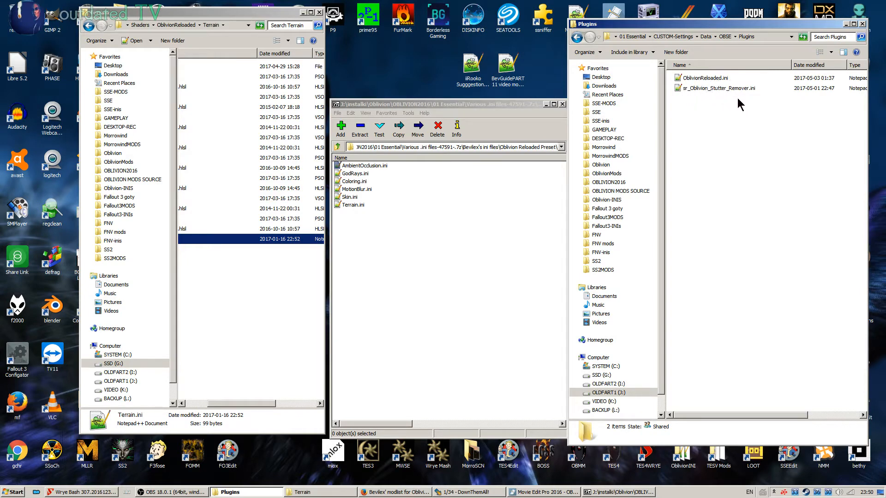
key("BackSpace")
key("BackSpace")
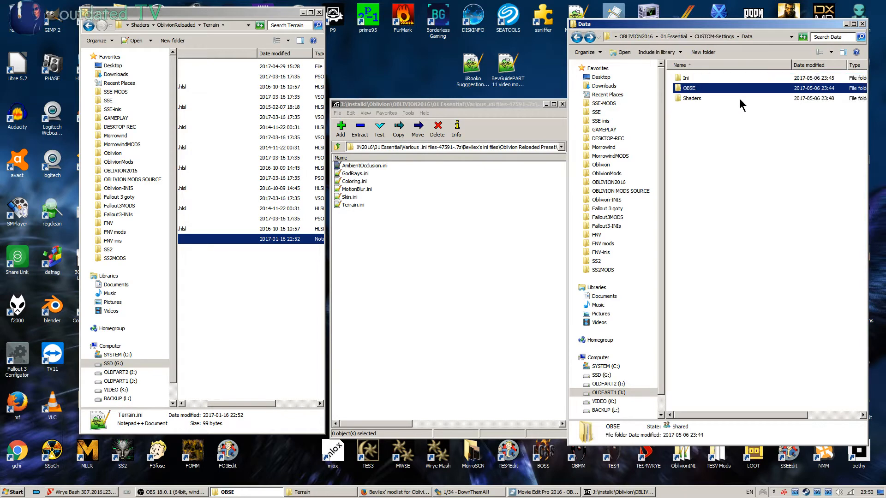
double_click(698, 98)
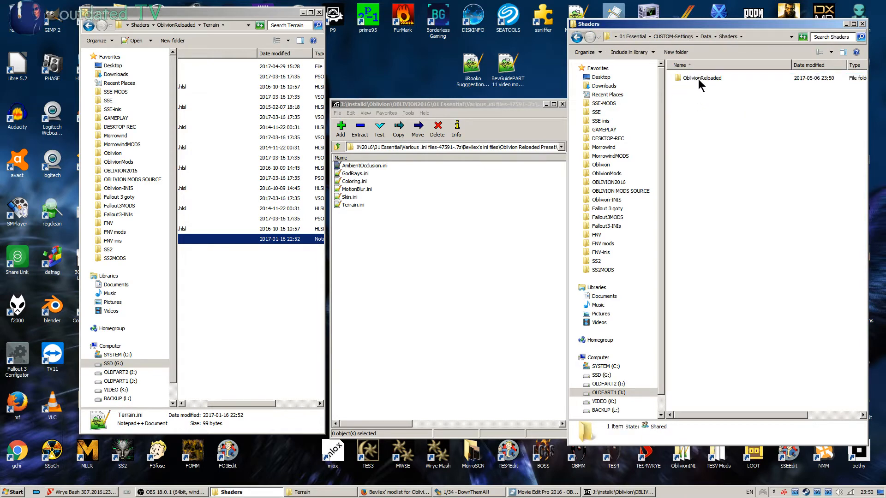
left_click(699, 78)
double_click(705, 79)
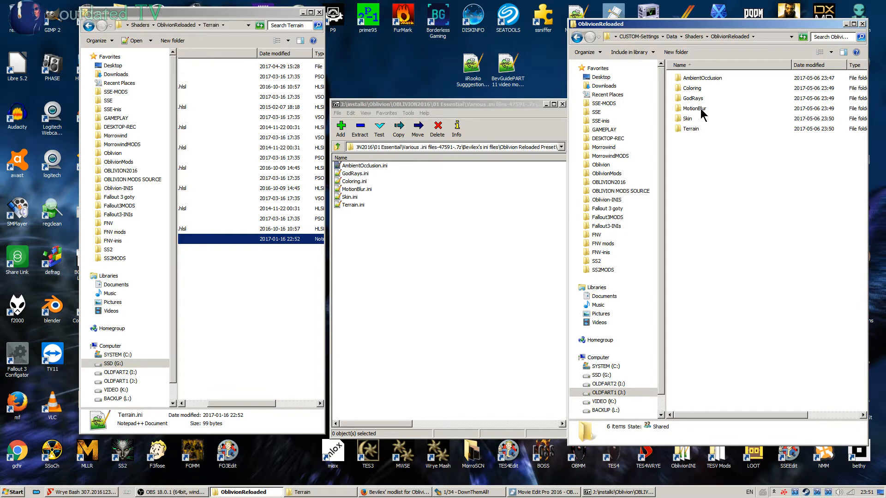
key("BackSpace")
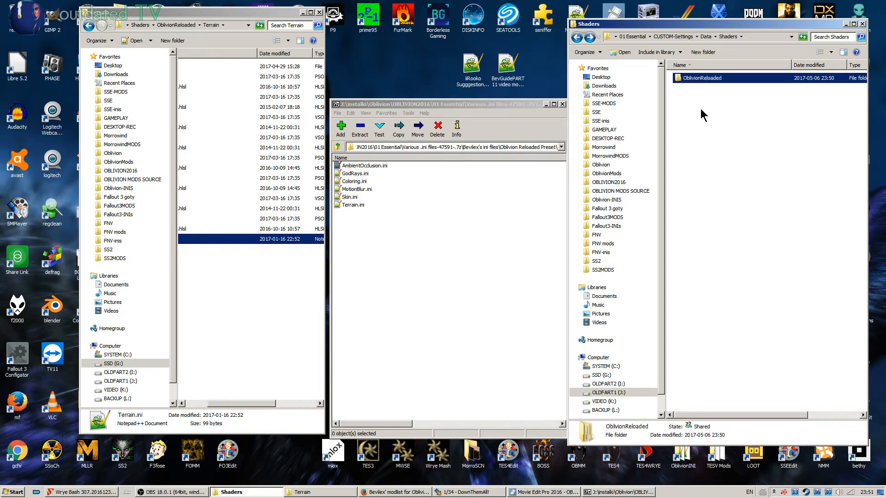
Show the CUSTOM-Settings folder beside the game's Data folder to compare their structure
left_click(671, 37)
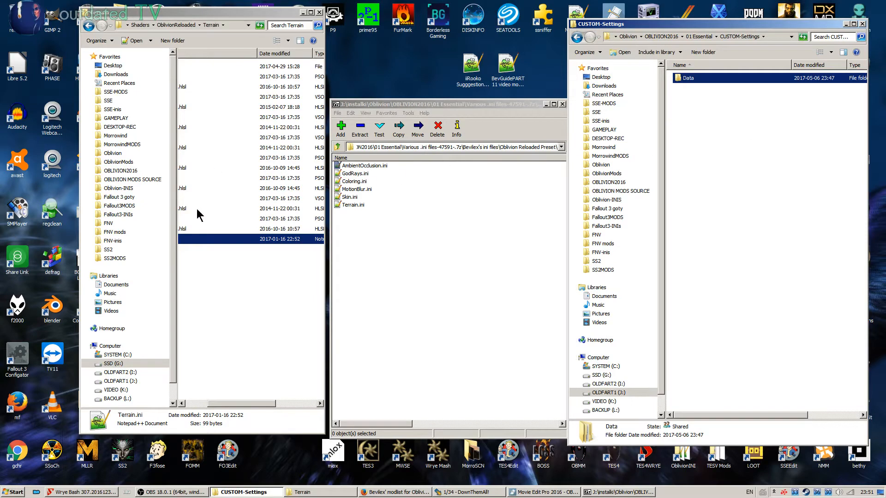
left_click_drag(323, 247, 448, 249)
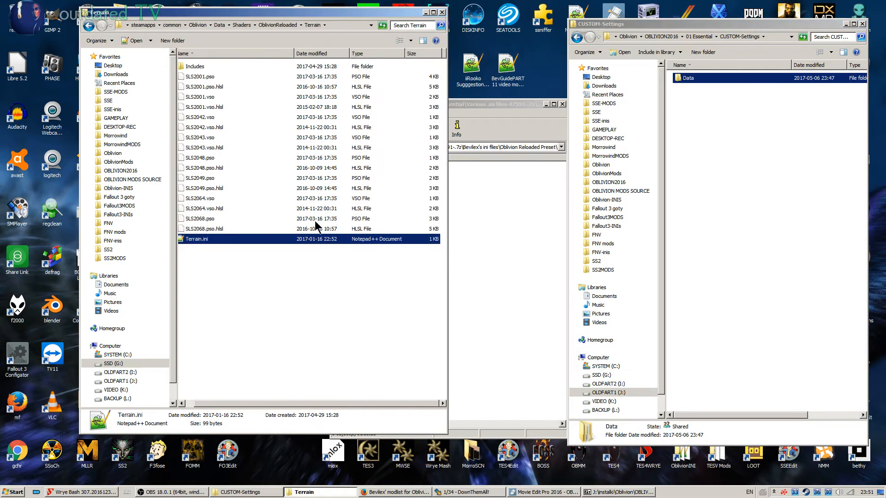
left_click(219, 25)
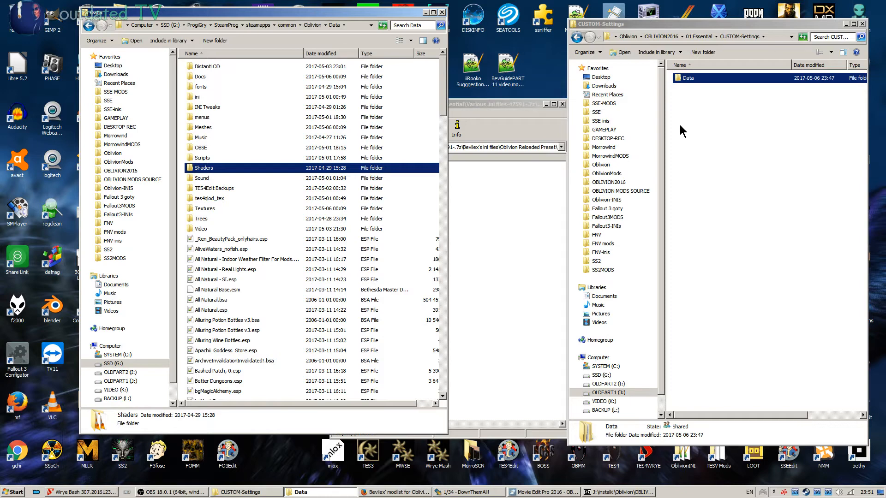
Compress the package's Data folder with 7-Zip into an archive named OR-OSR-Cleanup-CUSTOM-SETTINGS-20170506.7z
right_click(688, 79)
mouse_move(737, 147)
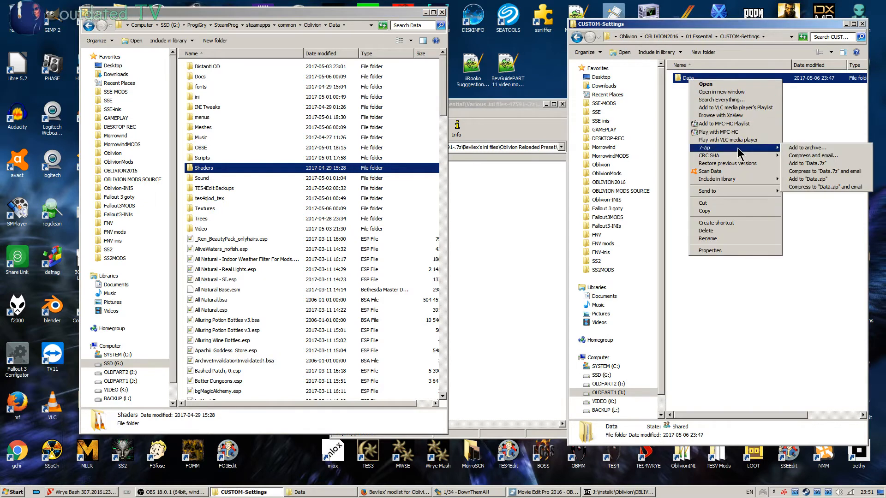
left_click(808, 148)
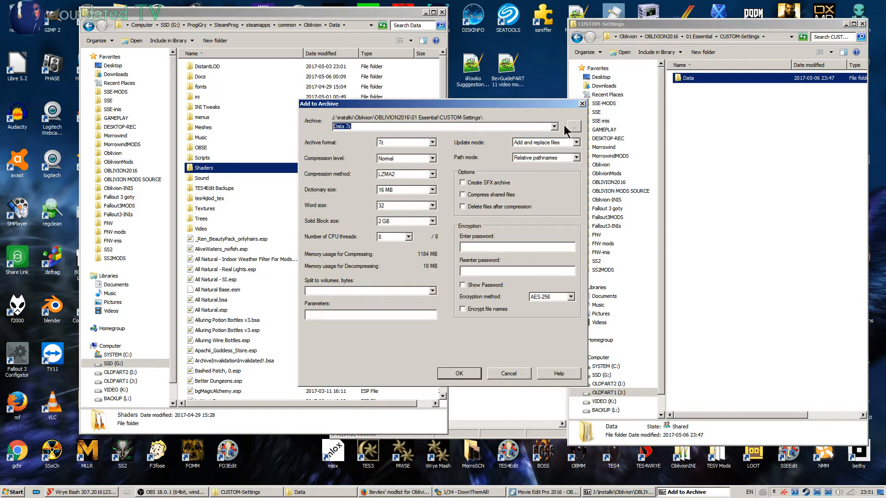
key("Left")
key("Left")
key("BackSpace")
key("BackSpace")
key("BackSpace")
key("BackSpace")
type("OR")
type("-")
type("OSR")
type("-")
type("Cleanup")
type("-")
type("CUST")
type("OM-SETT")
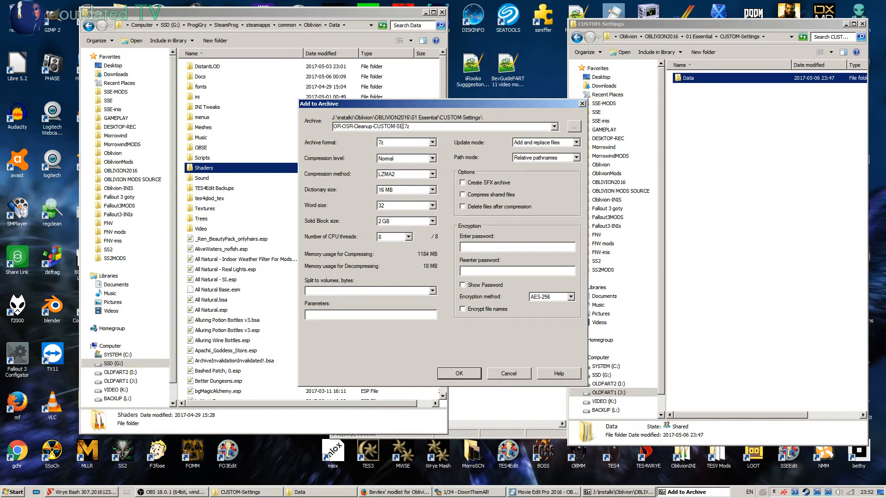
type("INGS-20170506")
left_click(463, 376)
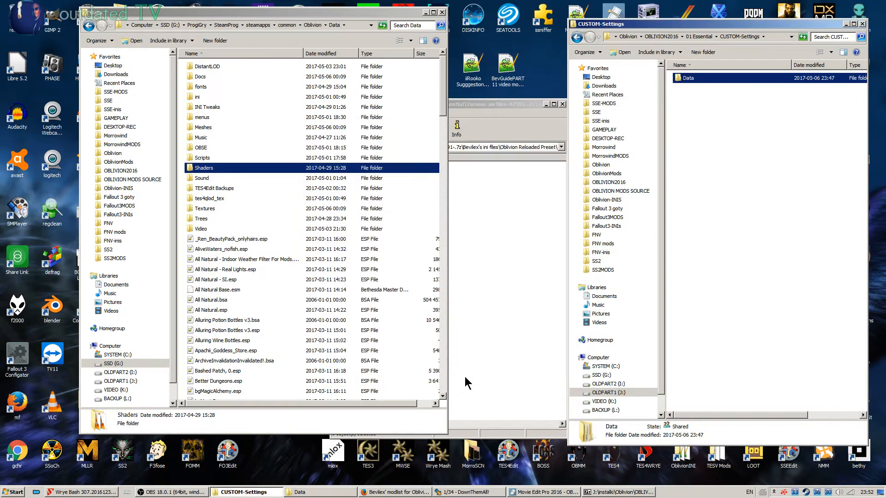
Inspect the top-level contents of the new custom settings archive and close it
left_click(767, 88)
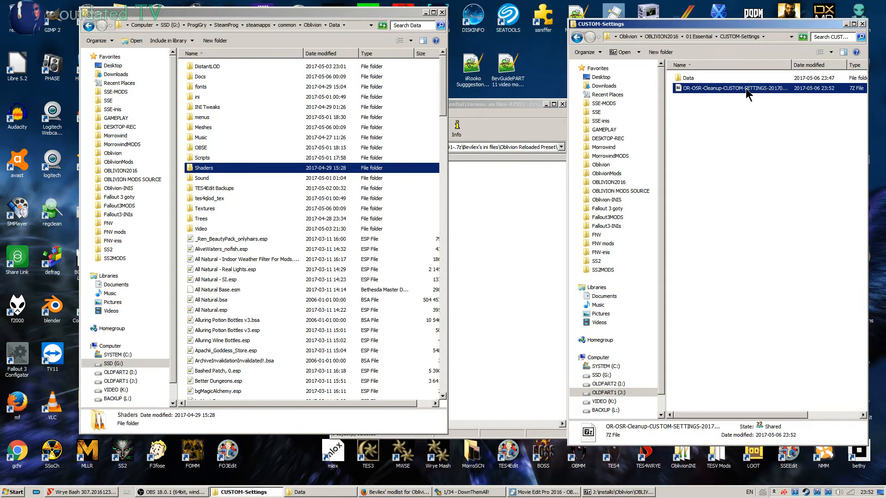
double_click(678, 89)
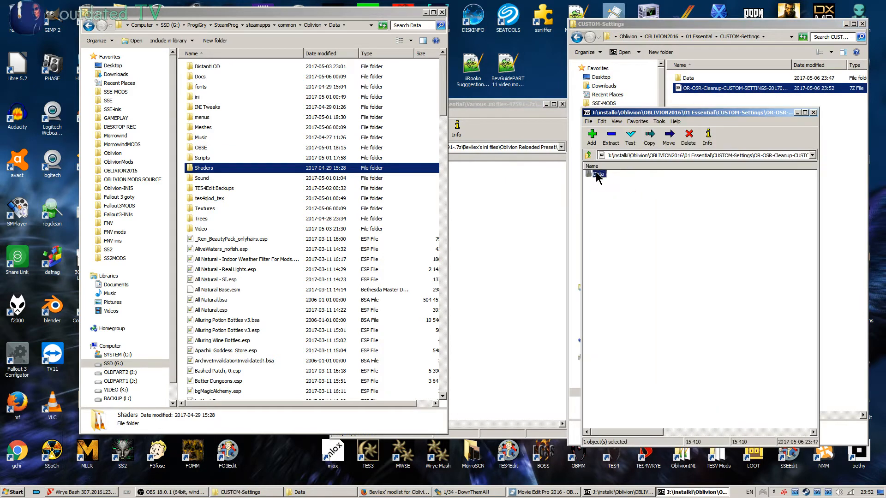
left_click(813, 112)
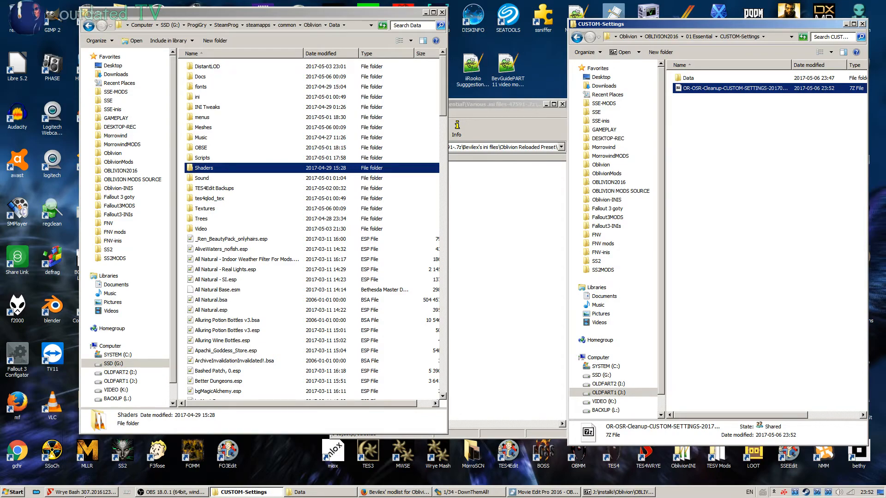
Switch to Wrye Bash and select the OR-OSR-Cleanup-CUSTOM-SETTINGS-20170506.7z package at the end of the package list
left_click(83, 492)
left_click_drag(290, 121, 275, 410)
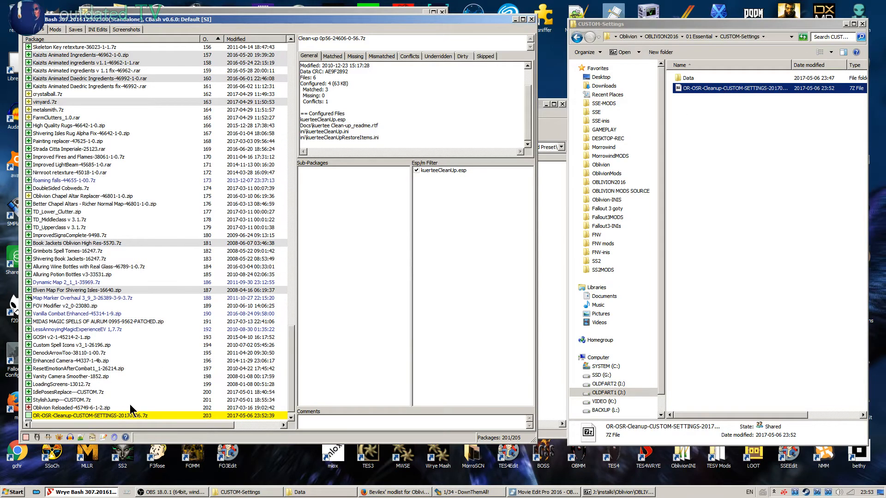
left_click(46, 329)
left_click(64, 415)
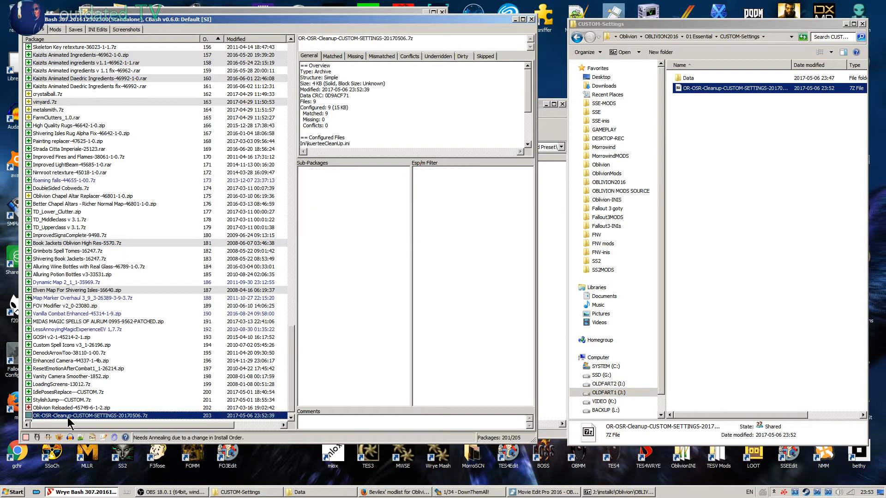
Install the OR-OSR-Cleanup-CUSTOM-SETTINGS-20170506.7z package and review its list of configured ini files
right_click(66, 416)
left_click(101, 321)
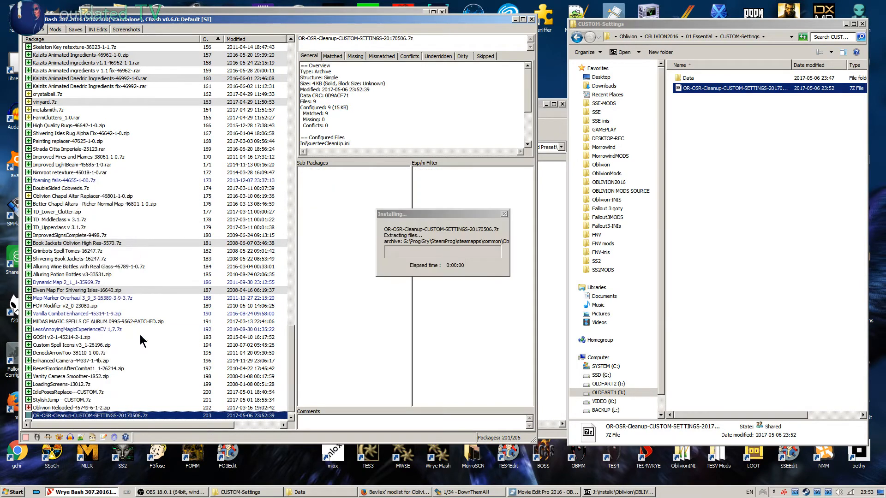
left_click(128, 361)
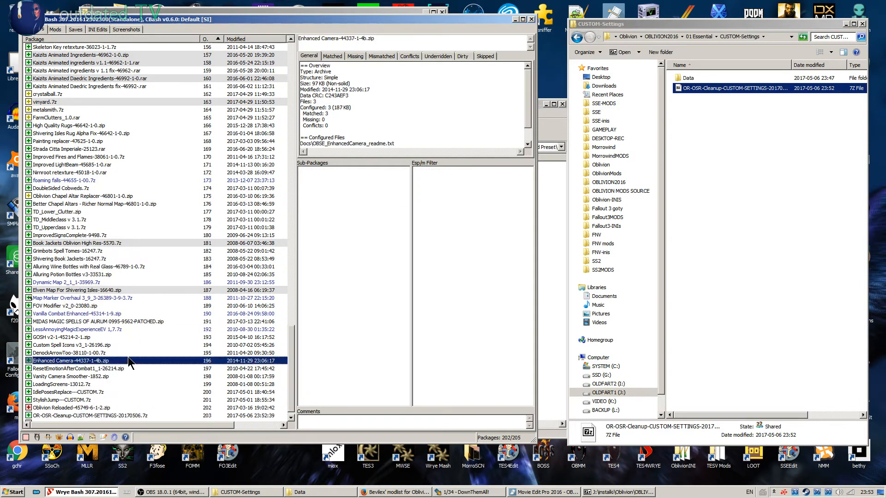
left_click(103, 415)
scroll(530, 92, "down", 3)
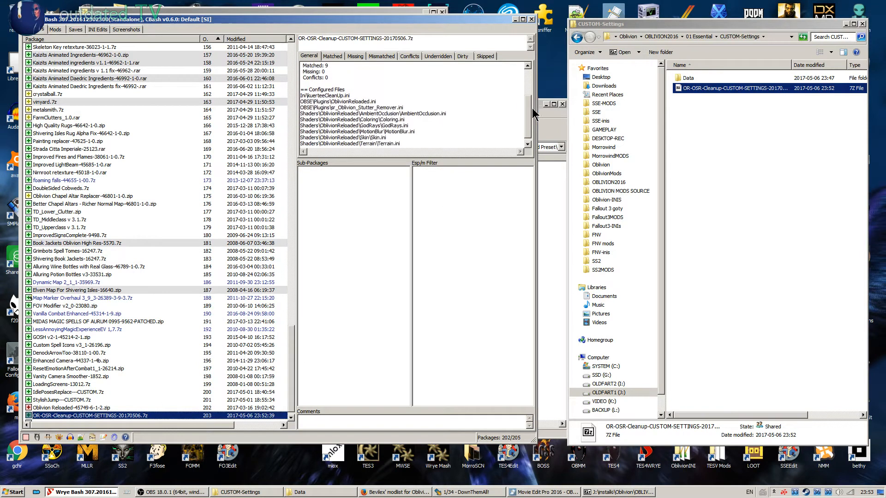
left_click(327, 127)
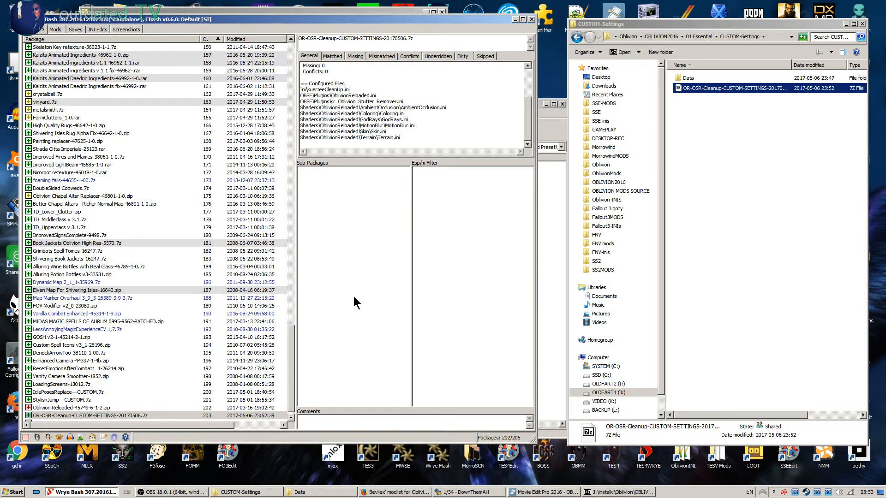
Minimize the Wrye Bash and game Data windows, and widen the CUSTOM-Settings window and its Name column to show full file names
left_click_drag(718, 24, 430, 38)
left_click(516, 20)
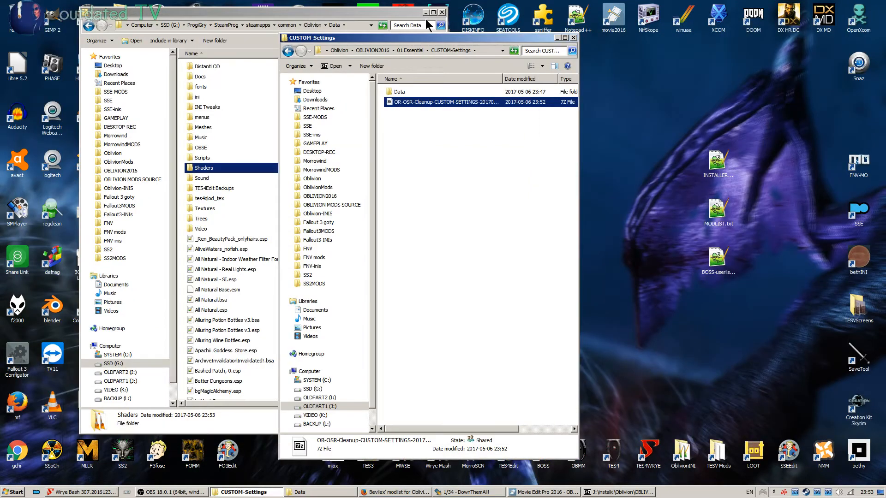
left_click(425, 15)
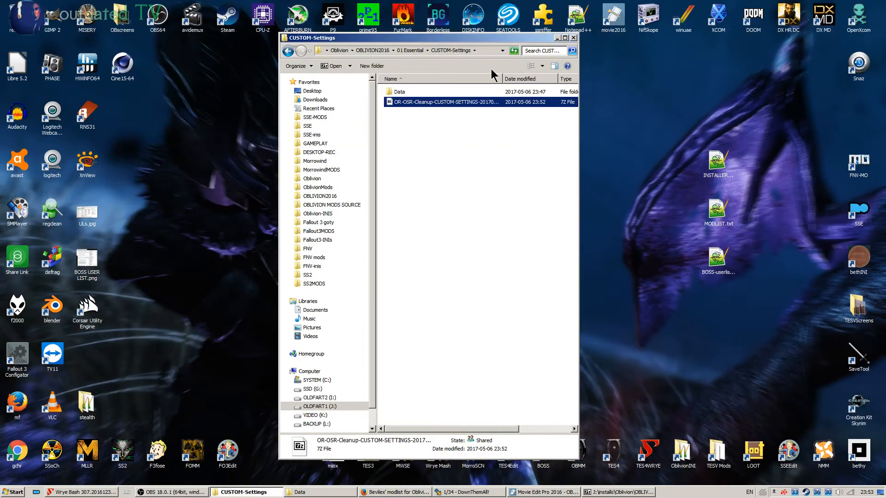
left_click(399, 93)
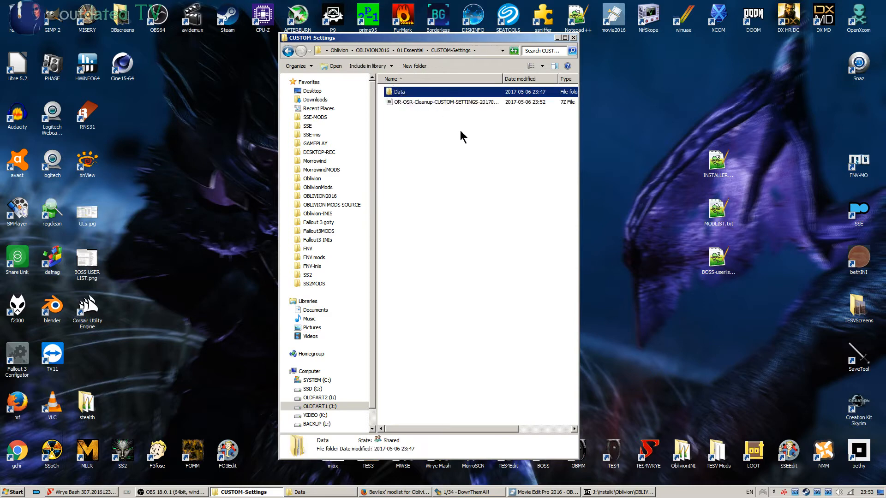
left_click(422, 104)
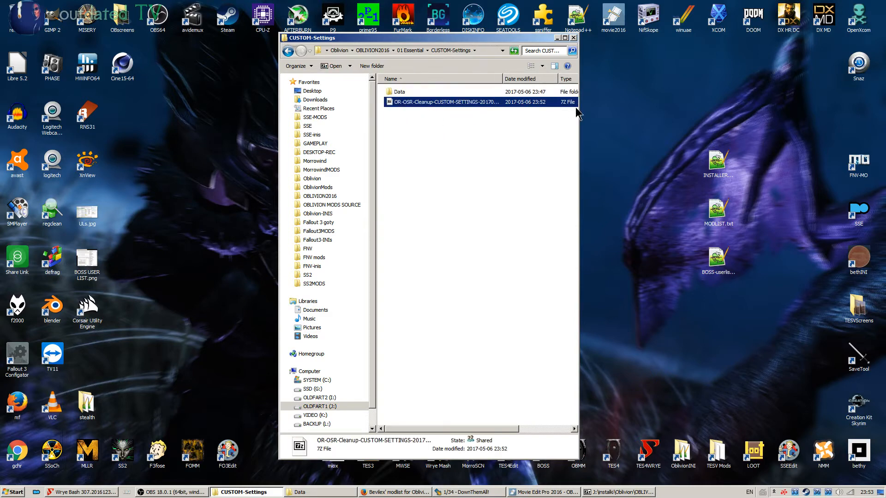
left_click_drag(578, 109, 716, 127)
left_click_drag(503, 79, 529, 79)
left_click(497, 138)
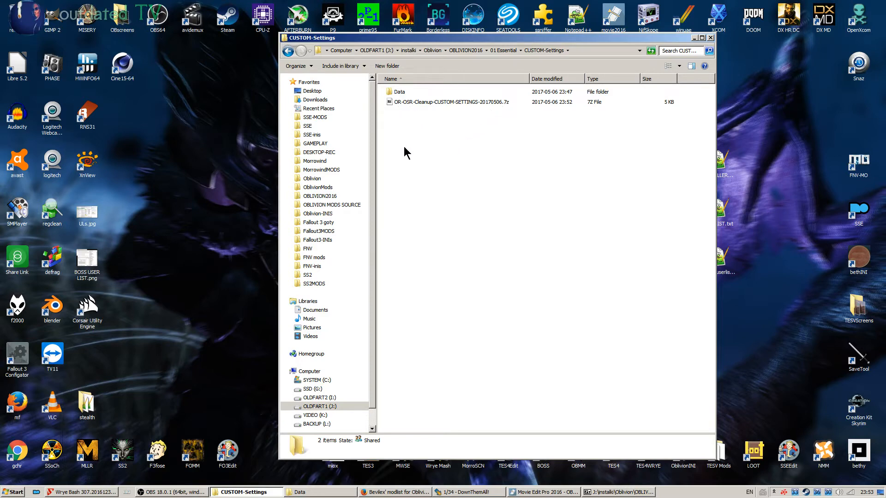
Inspect the package's Data folder and the ini files in its OBSE\Plugins subfolder, and return to CUSTOM-Settings
double_click(399, 91)
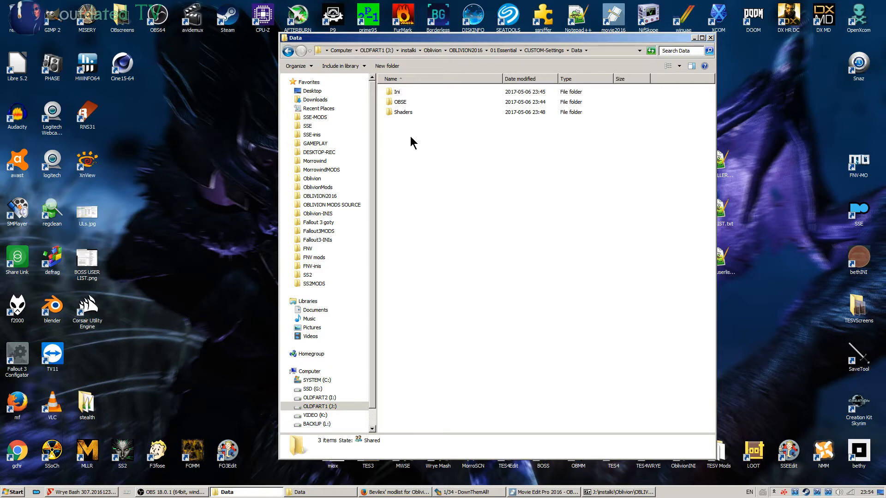
double_click(401, 103)
double_click(401, 92)
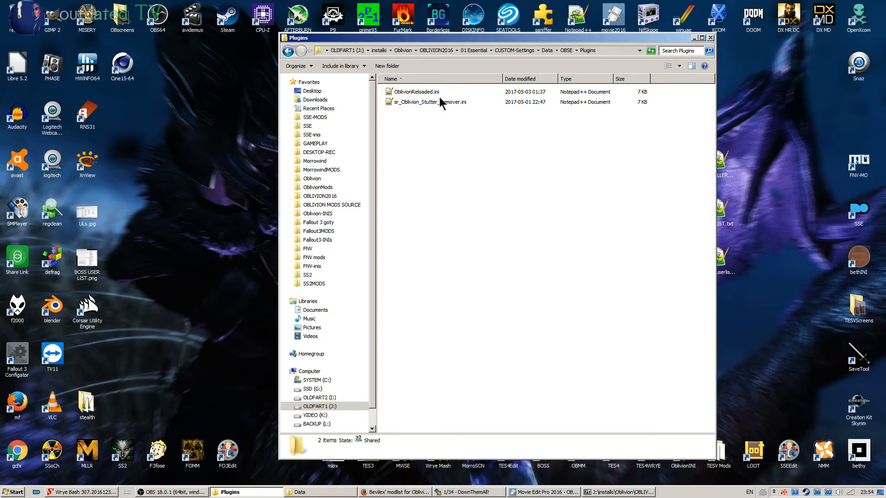
left_click(547, 51)
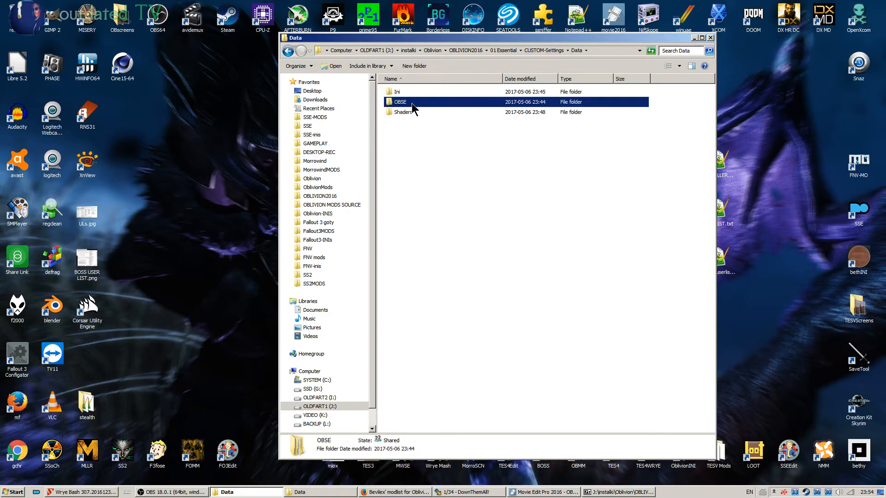
left_click(541, 52)
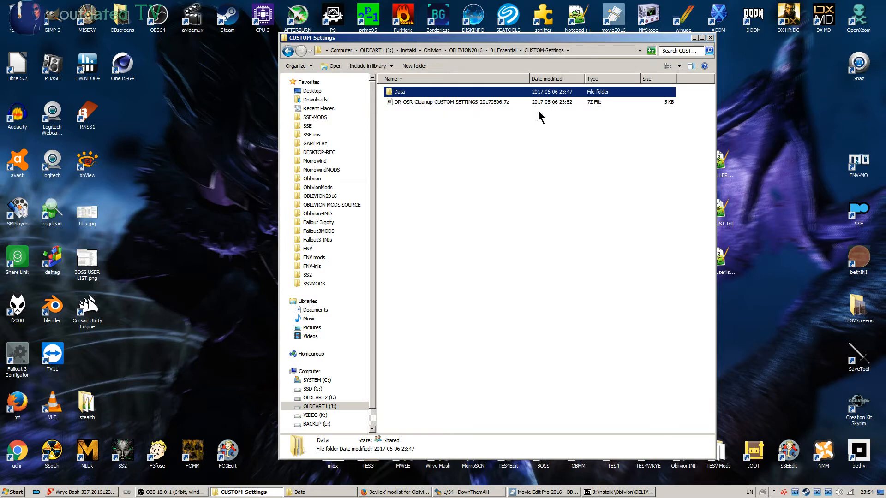
Show 7-Zip's Add to Archive options for the package's Data folder and close them without creating an archive
left_click(466, 162)
right_click(399, 92)
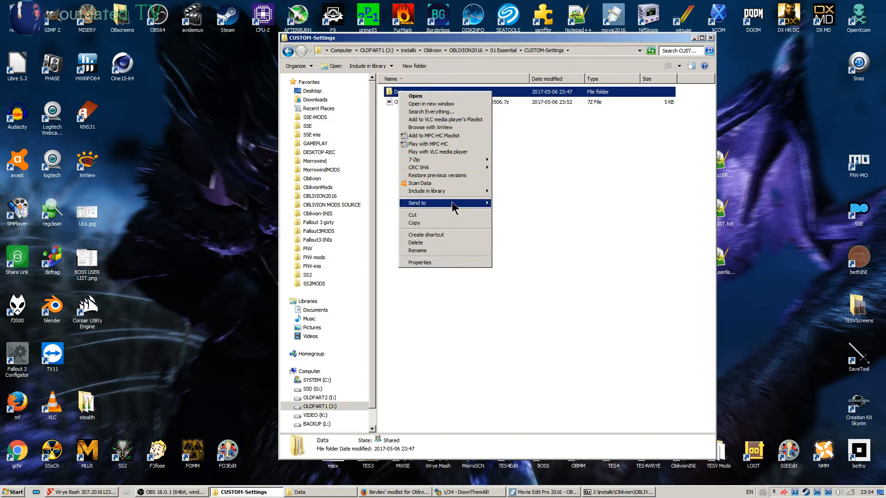
mouse_move(456, 162)
left_click(517, 159)
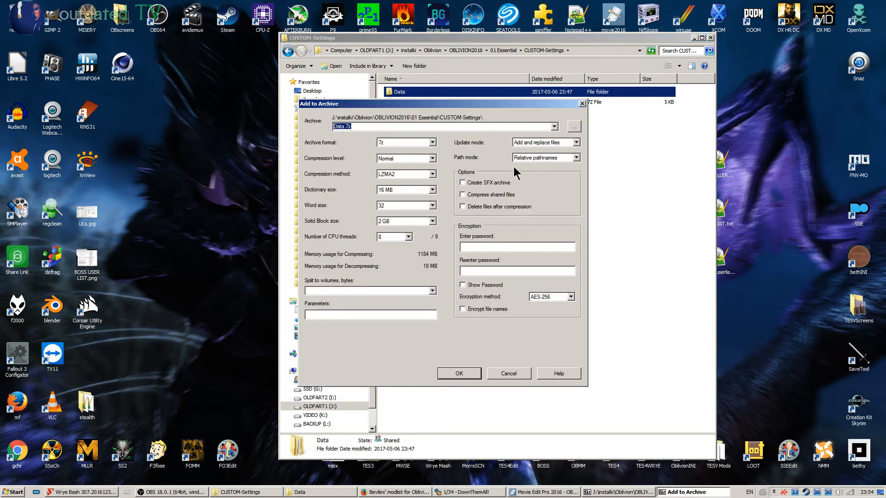
left_click(582, 104)
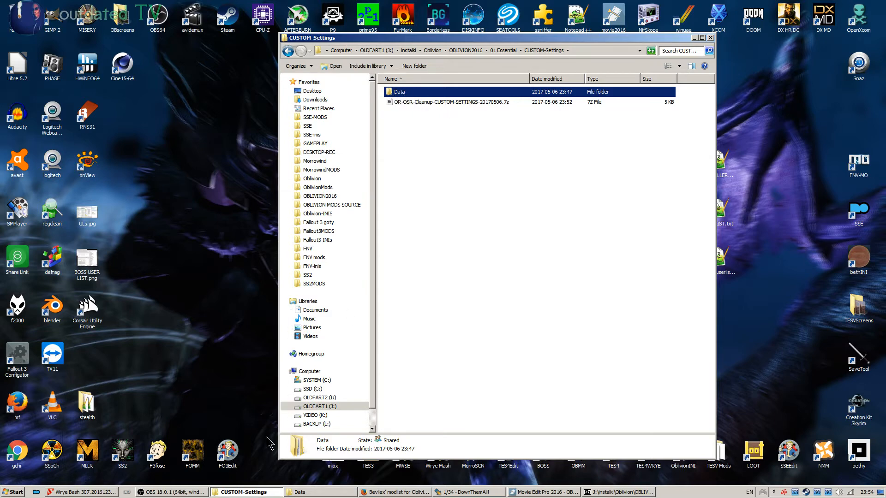
Review the end of Wrye Bash's package list alongside the CUSTOM-Settings folder and the game's Data folder
left_click(63, 493)
scroll(293, 383, "down", 1)
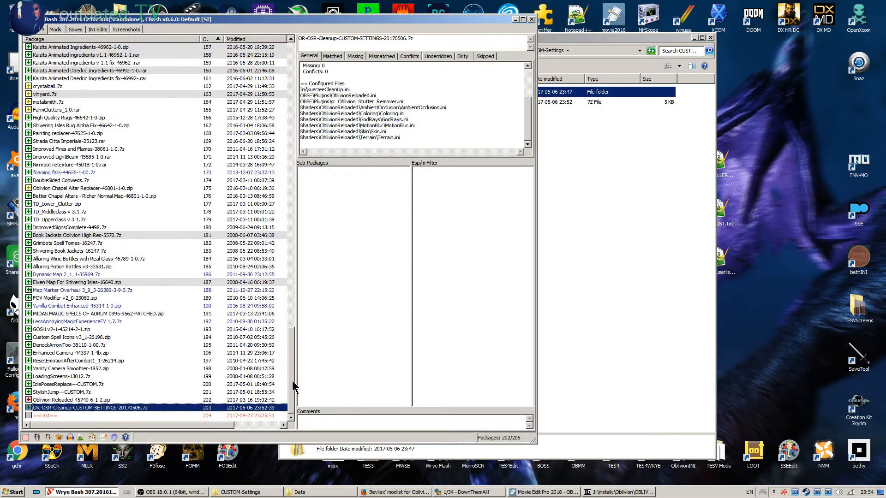
left_click(184, 346)
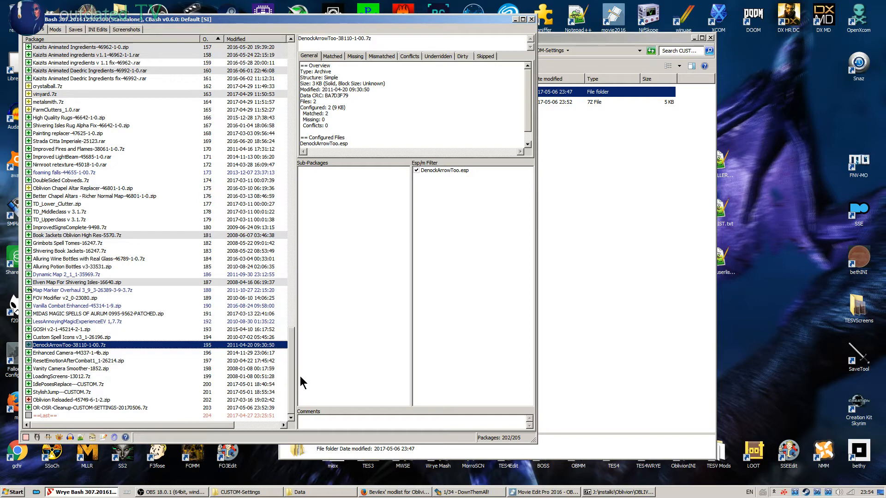
left_click(277, 493)
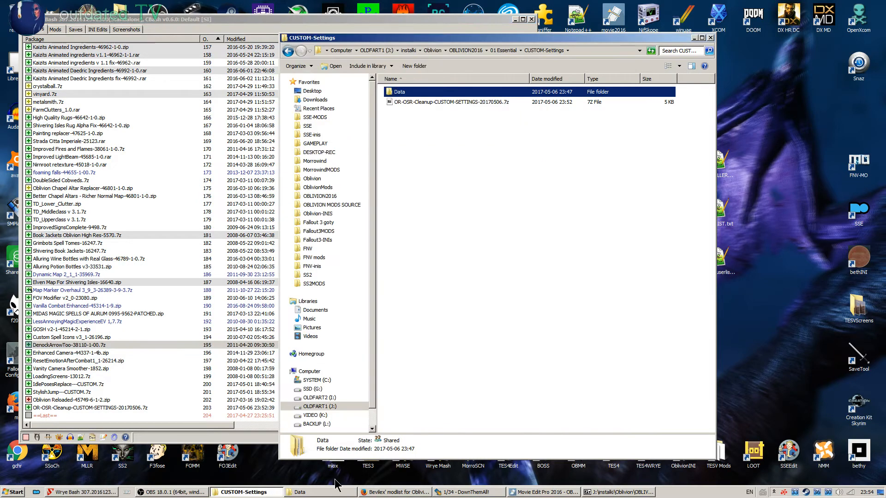
left_click(300, 492)
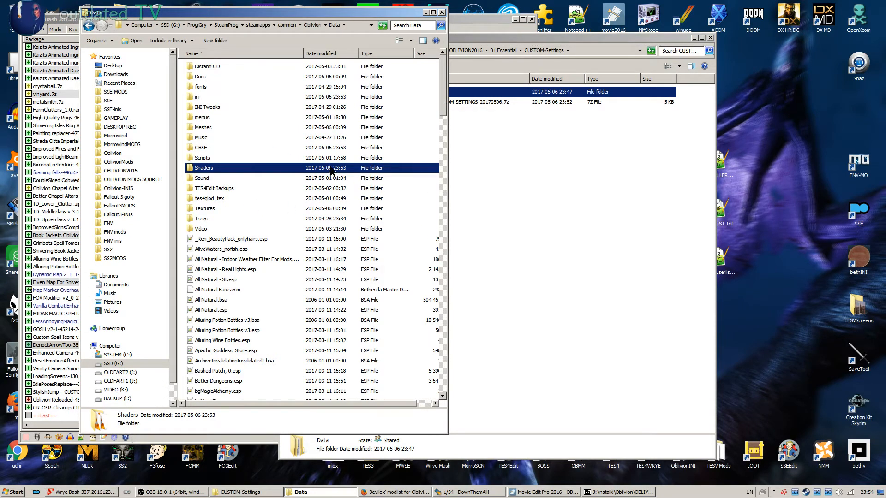
left_click(65, 19)
left_click(625, 208)
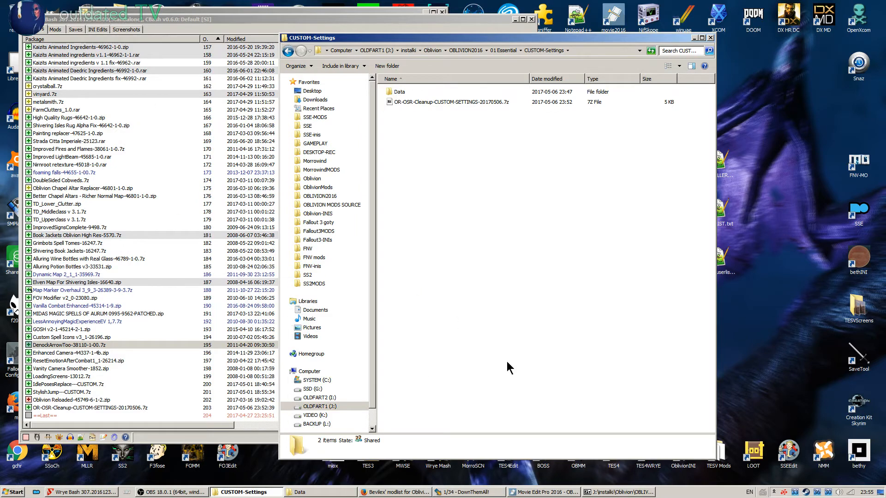
Compare the CUSTOM-Settings Data folder and its 7z archive with the installed custom settings package in Wrye Bash
left_click(394, 92)
double_click(406, 94)
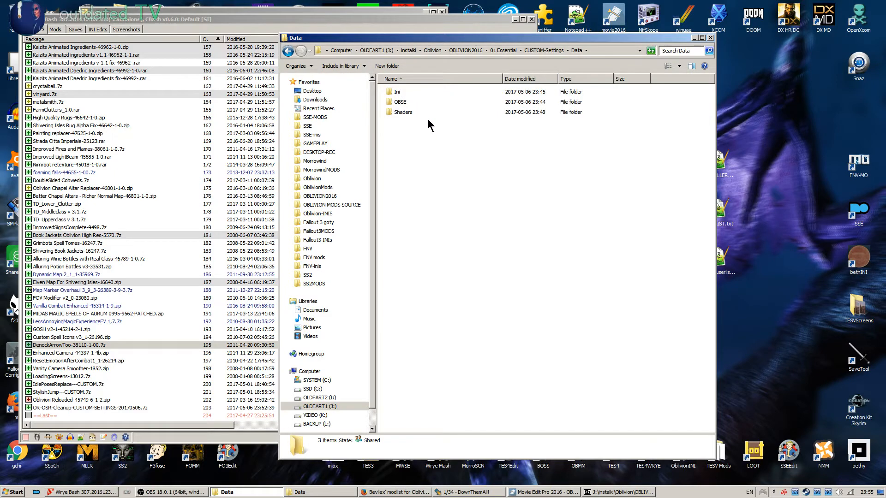
key("BackSpace")
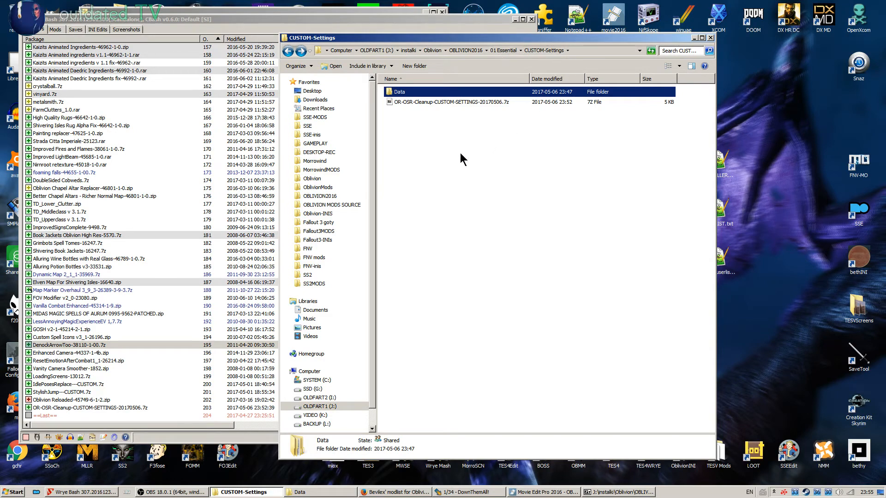
left_click(400, 103)
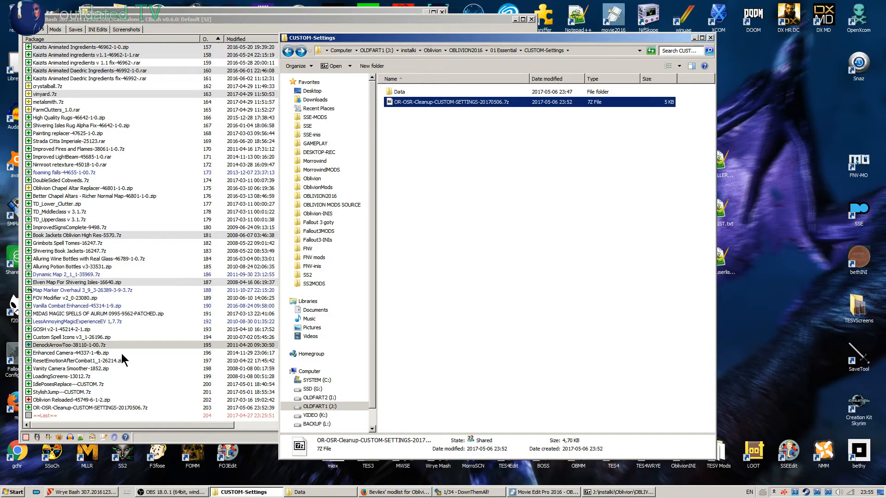
left_click(86, 408)
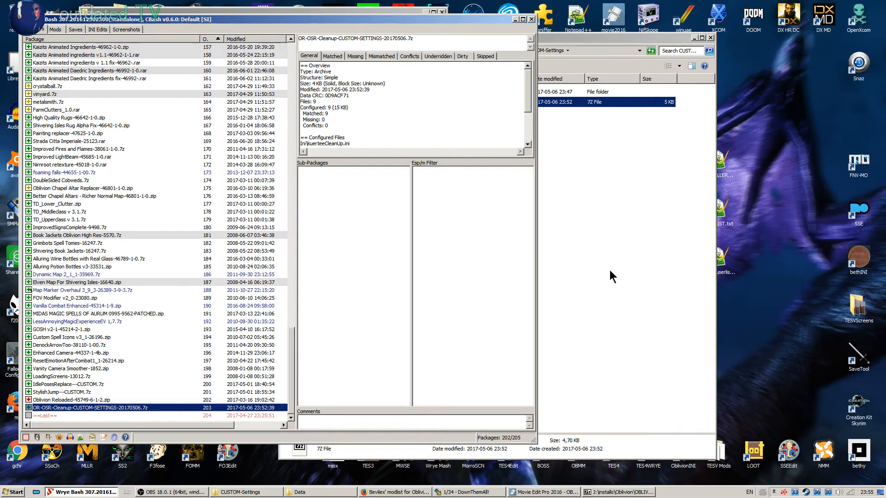
left_click(622, 255)
double_click(399, 93)
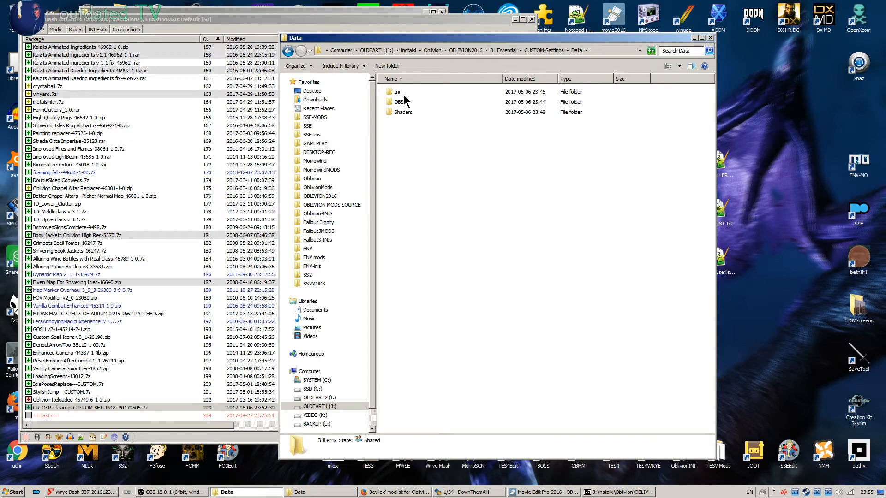
left_click(544, 50)
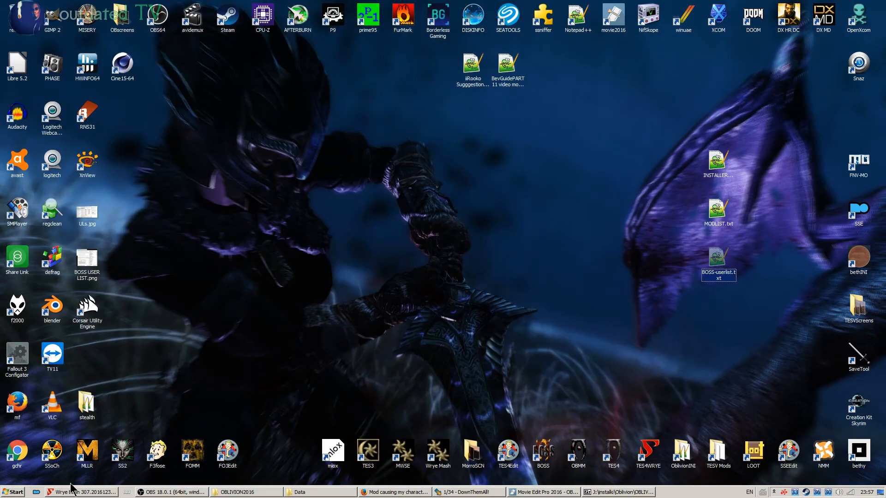
Switch to Wrye Bash and examine the missing files of the Oblivion Reloaded-45749-6-1-2.zip package
left_click(79, 494)
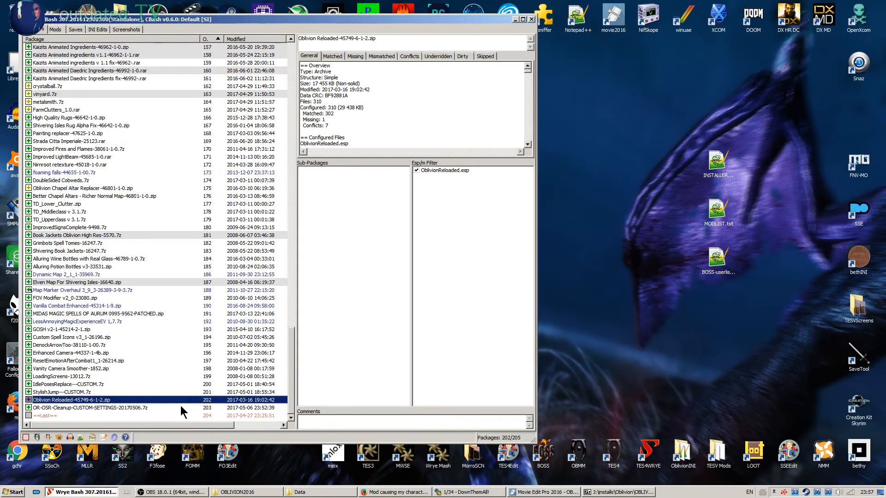
left_click(154, 321)
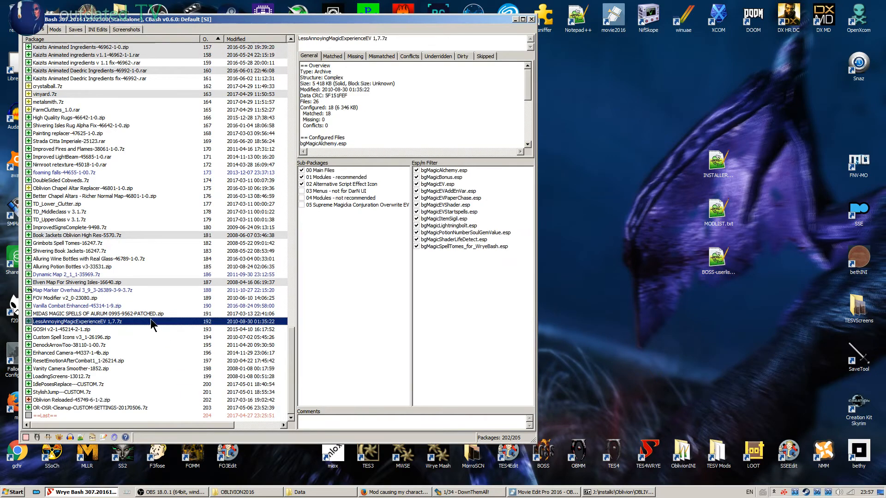
left_click(45, 400)
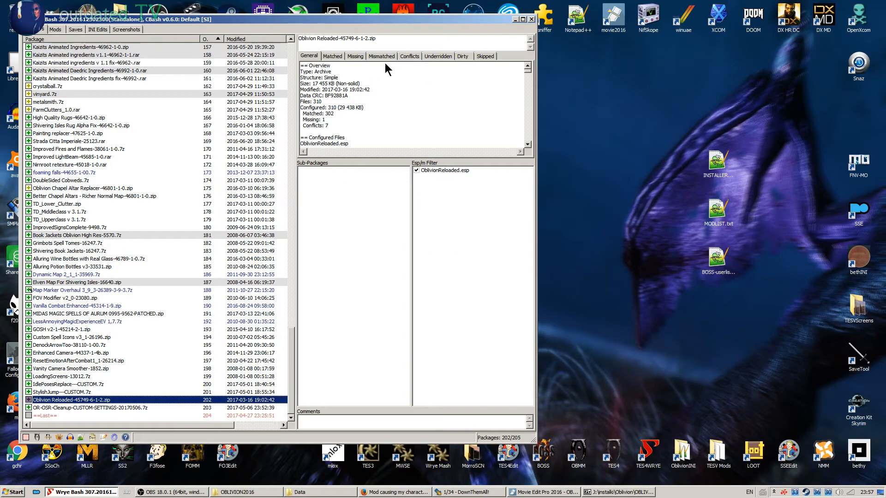
left_click(359, 57)
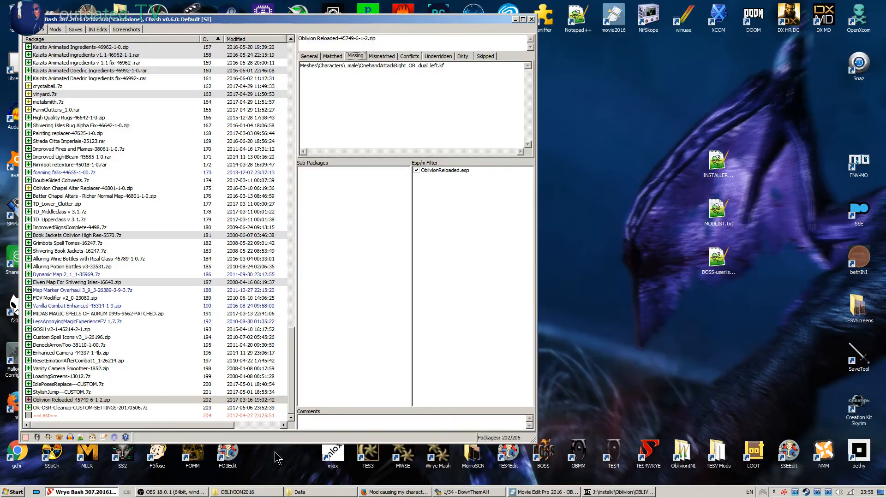
Check the Firefox forum thread about deleting OnehandAttackRight_OR_dual_left.kf, and return to the Oblivion Reloaded package in Wrye Bash
left_click(390, 493)
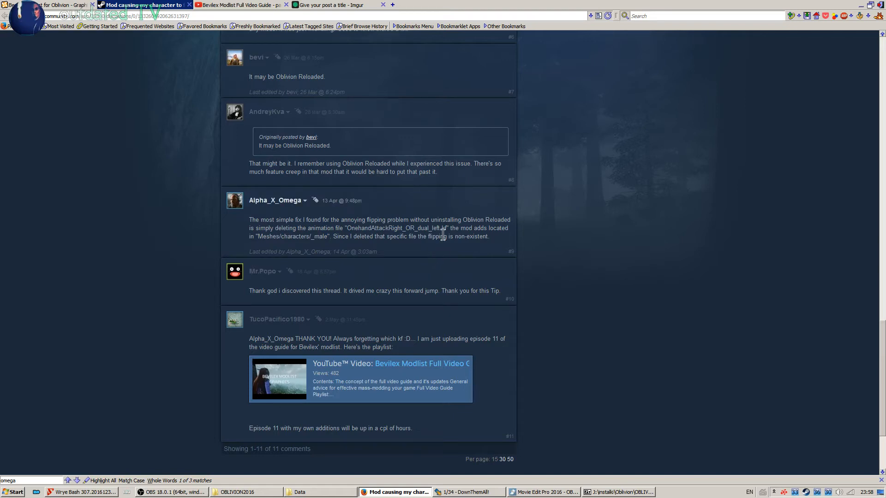
left_click(88, 492)
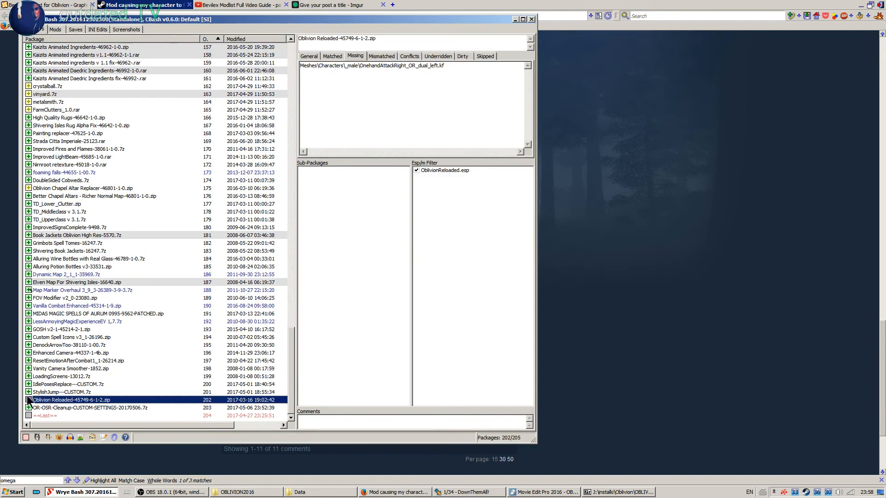
left_click(85, 344)
left_click(72, 393)
left_click(68, 400)
Open the 01 Essential folder inside OBLIVION2016 and look through it for the Oblivion Reloaded archives
left_click(232, 492)
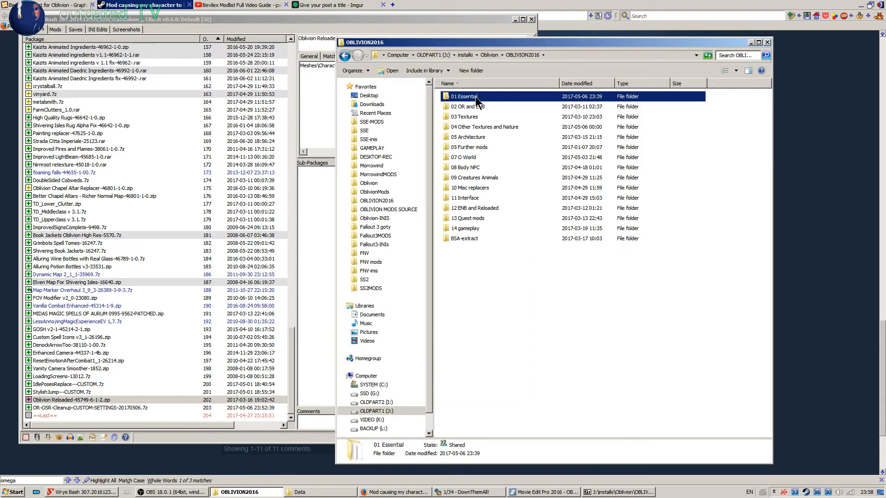
double_click(477, 102)
left_click(554, 251)
scroll(558, 272, "down", 10)
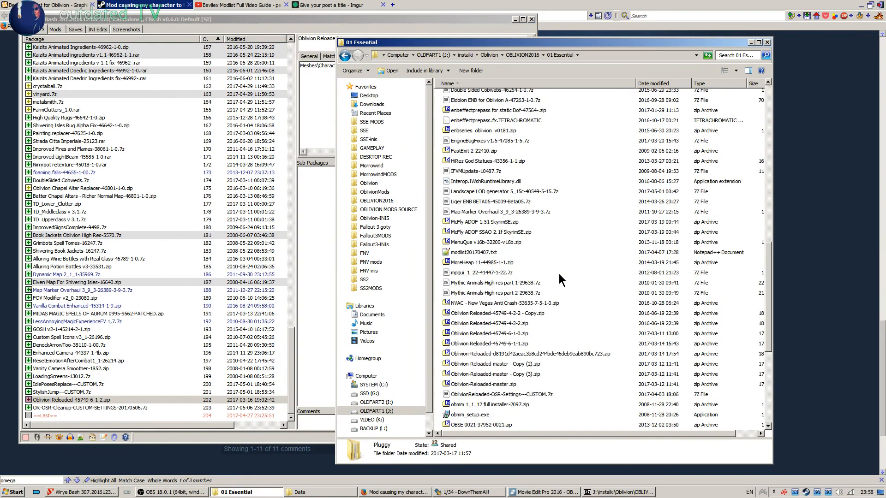
scroll(560, 279, "down", 6)
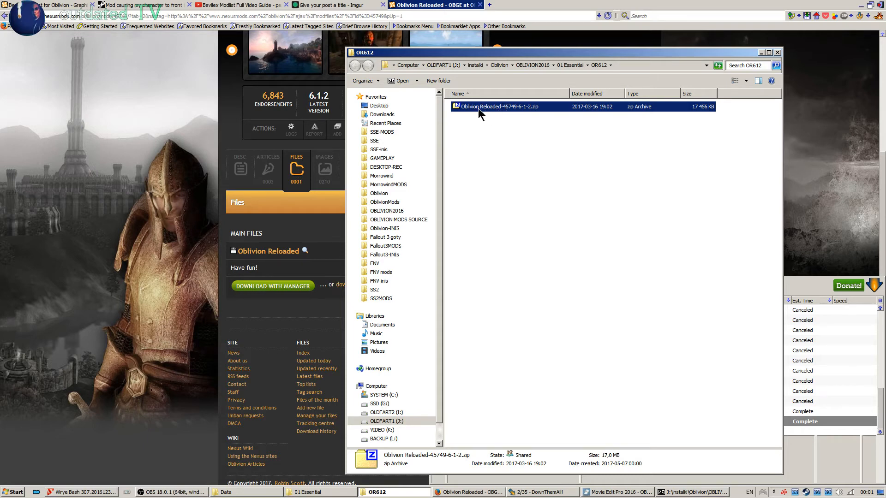
Open Oblivion Reloaded-45749-6-1-2.zip from the OR612 folder in 7-Zip and go to its Meshes\Characters\_male folder
double_click(496, 107)
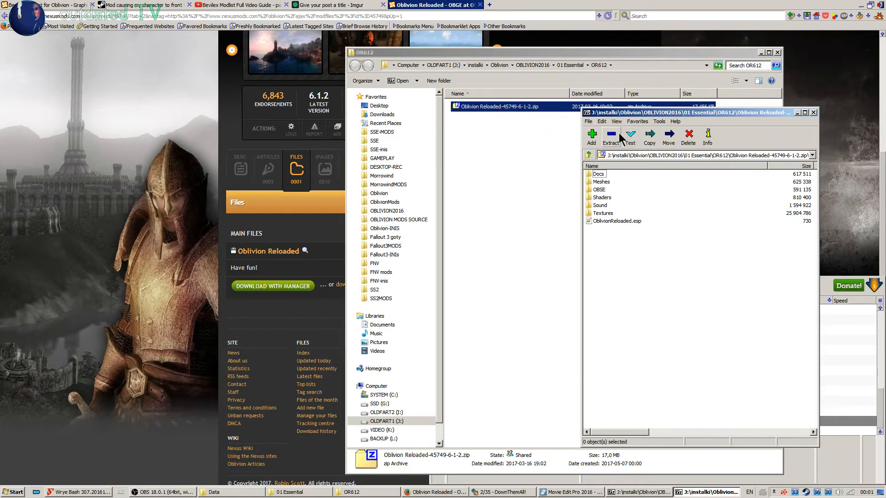
double_click(601, 182)
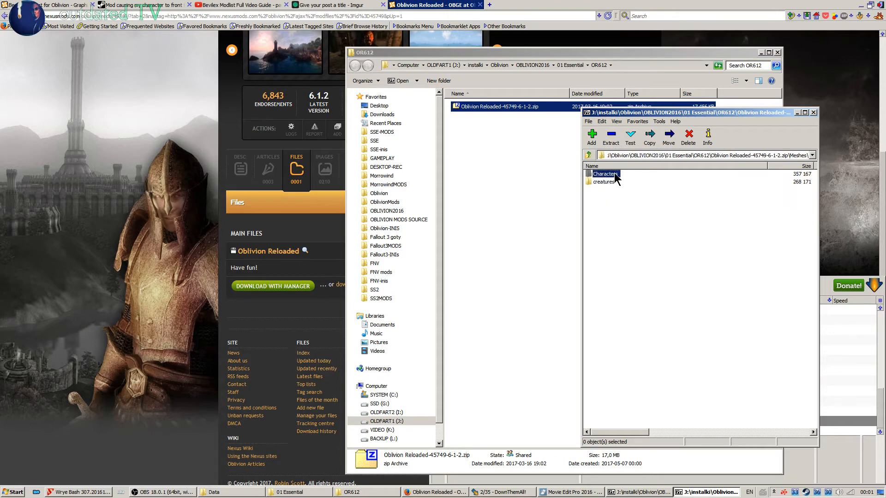
double_click(606, 174)
double_click(599, 174)
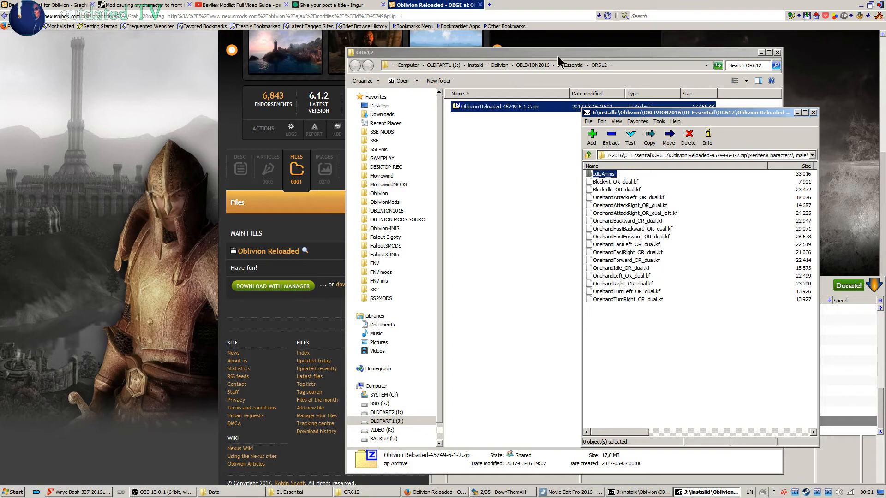
Shrink the Firefox window, show the Steam thread on the flipping fix, and place it beside the open archive for reading
double_click(643, 11)
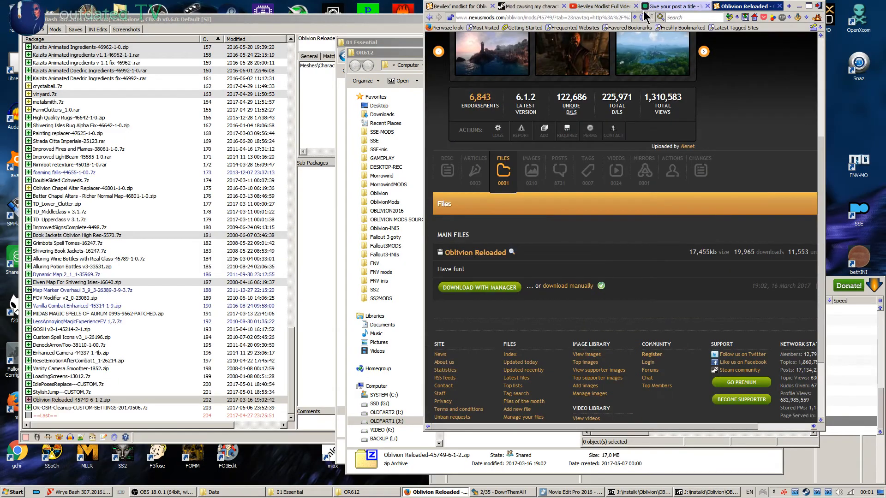
left_click(536, 6)
left_click_drag(813, 18, 470, 43)
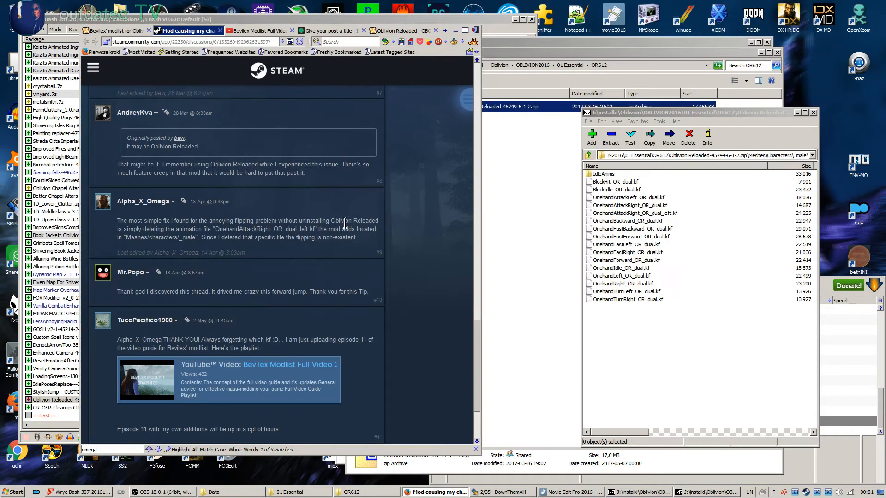
scroll(300, 329, "down", 2)
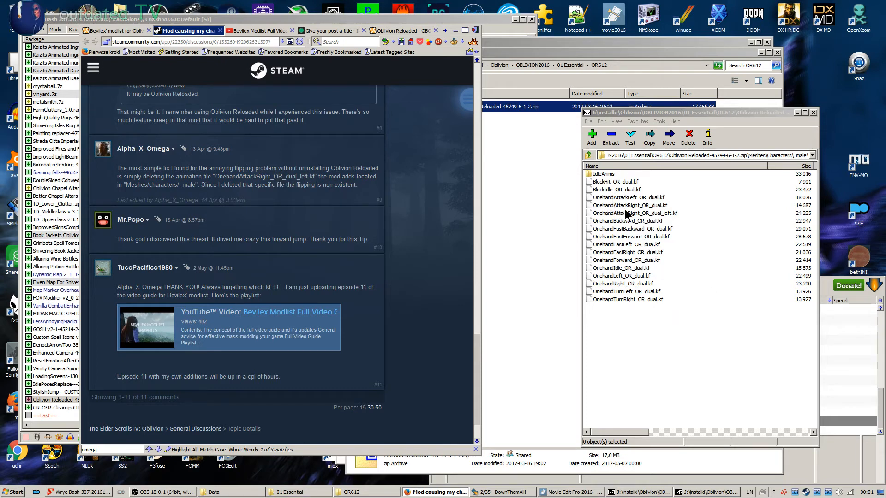
Rename OnehandAttackRight_OR_dual_left.kf inside the archive to OnehandAttackRight_OR_dual_left.kf.OLD-NO-FREAKIN-FLIP
left_click(669, 215)
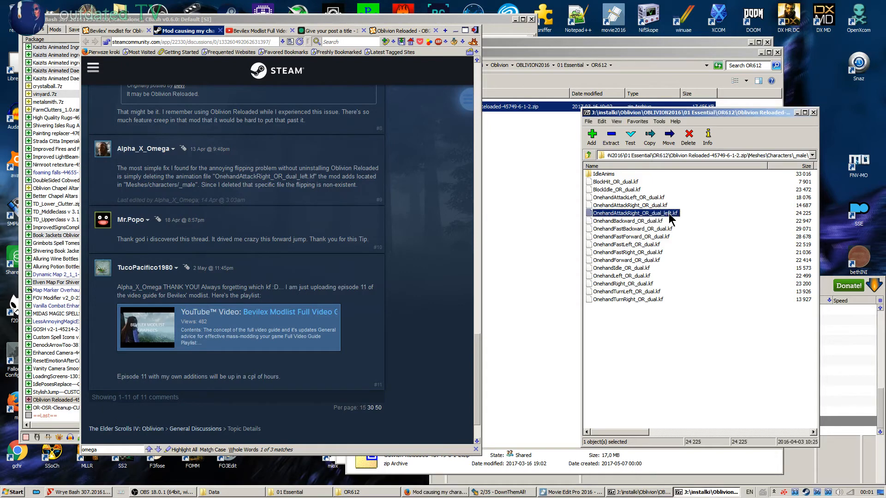
right_click(670, 218)
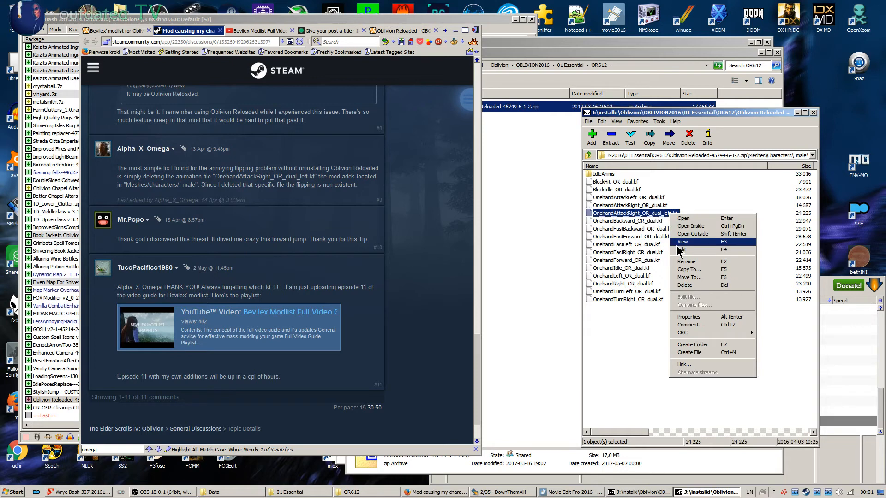
left_click(687, 261)
left_click(679, 213)
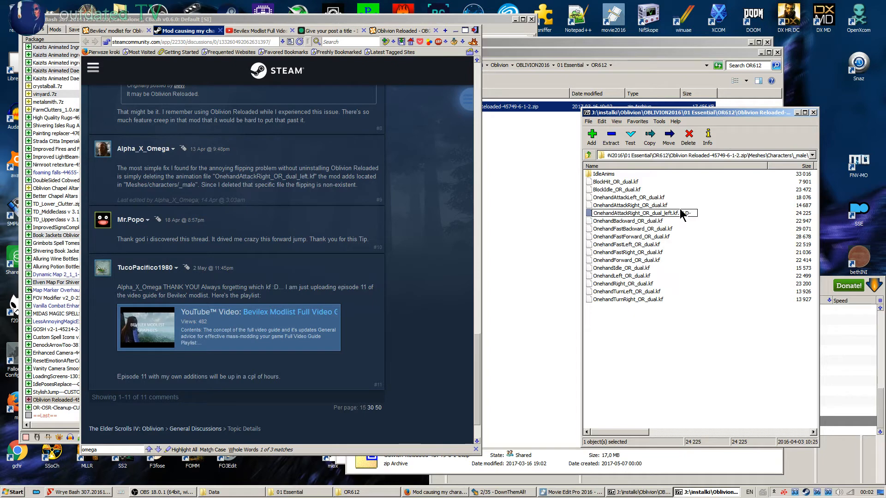
type(".OLD-NO-FREAKIN-FLIP")
key("Return")
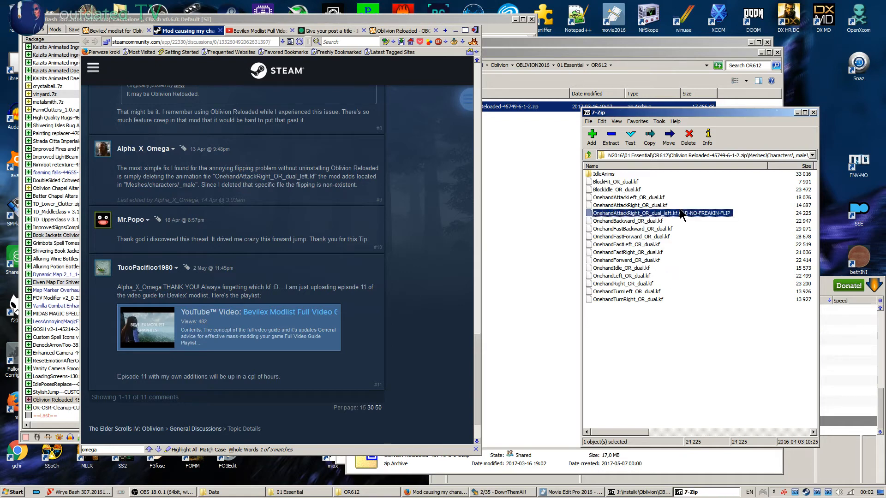
left_click(631, 309)
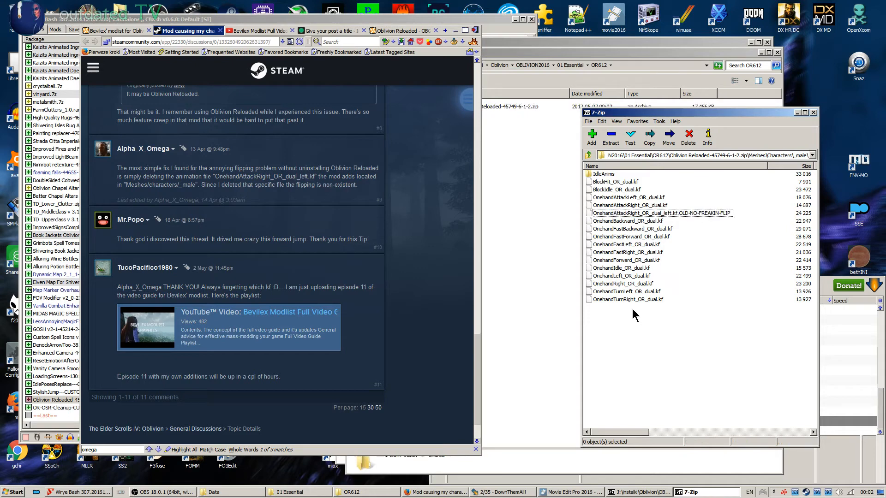
Reopen the archive's _male folder from its parent and check the renamed animation file
left_click(587, 155)
double_click(600, 174)
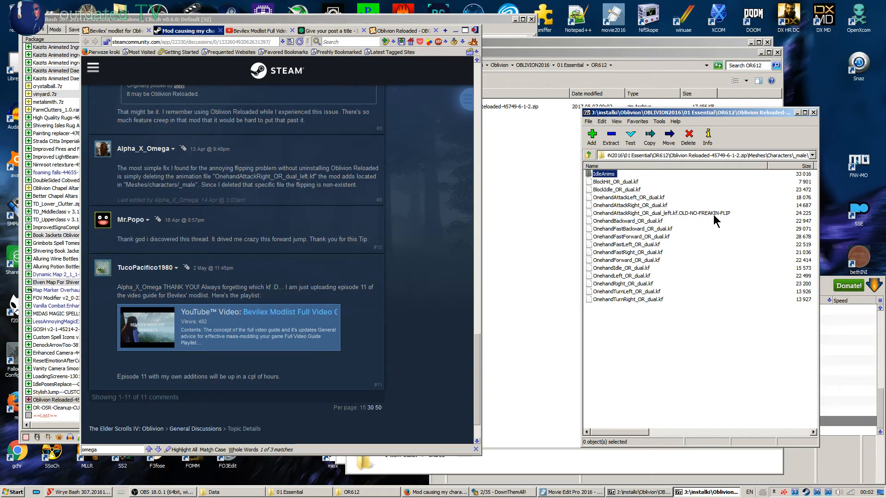
left_click(706, 213)
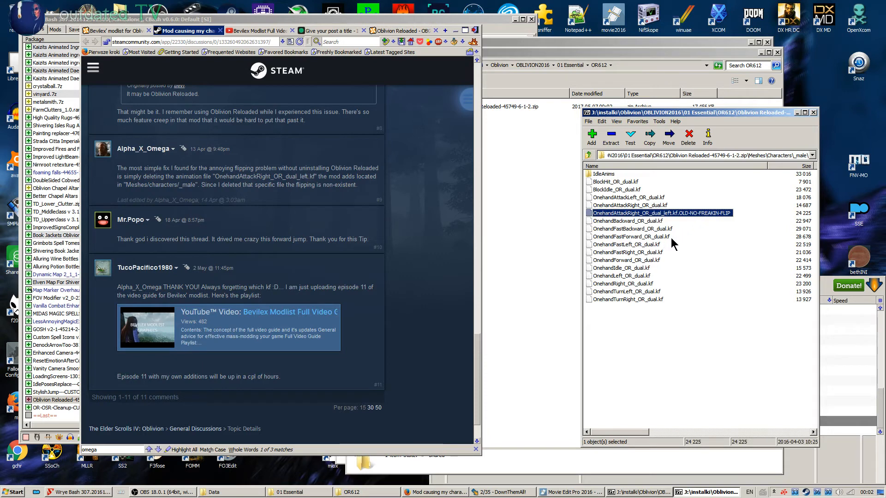
left_click(621, 344)
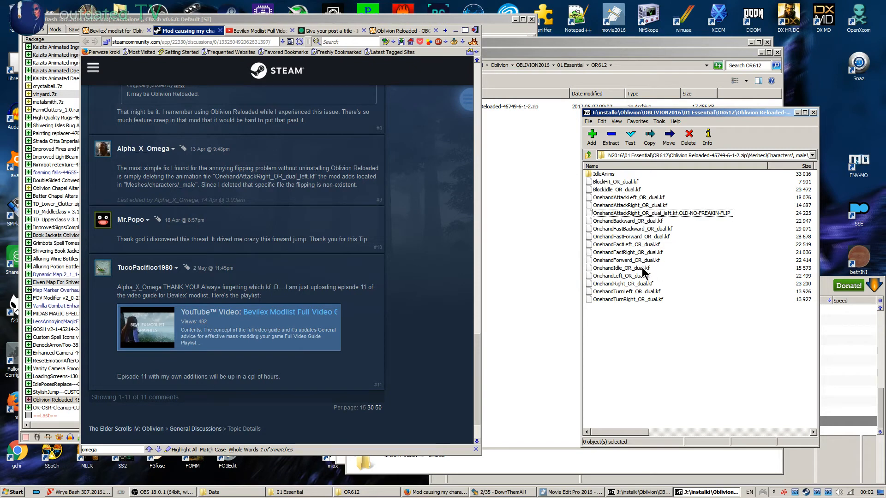
Minimise Firefox and check the missing files of the custom settings and Oblivion Reloaded packages in Wrye Bash
left_click(454, 31)
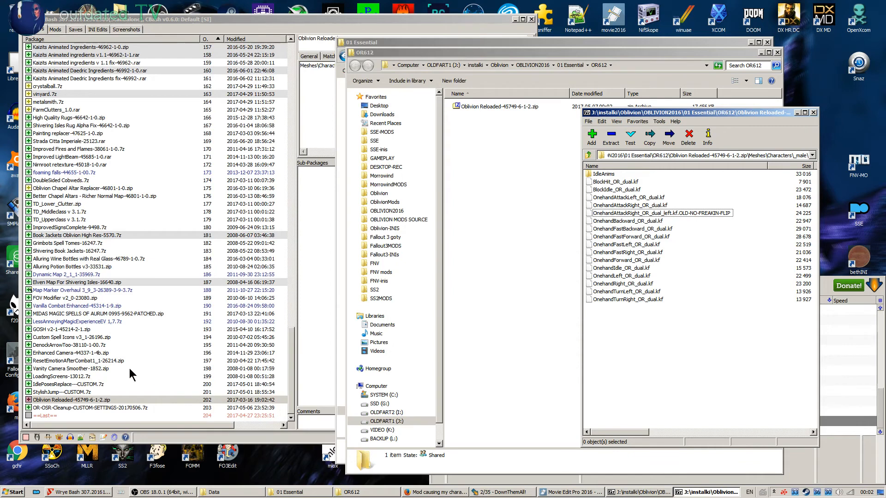
left_click(59, 390)
left_click(37, 409)
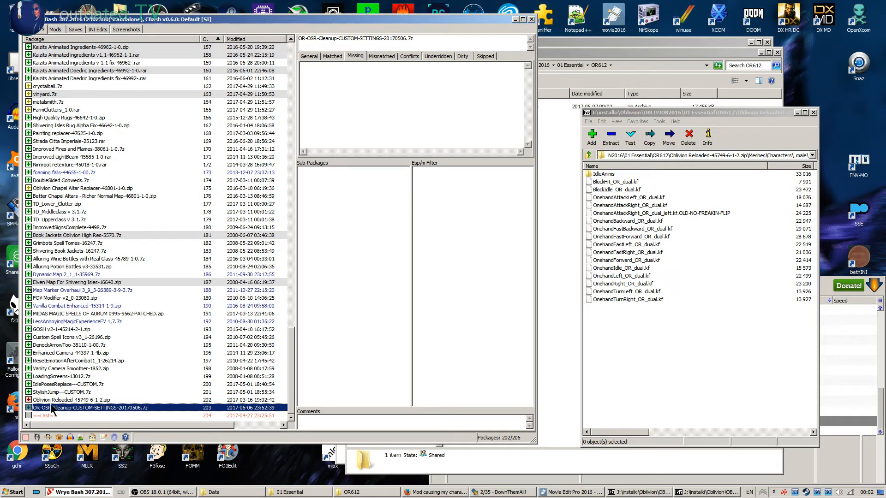
left_click(73, 400)
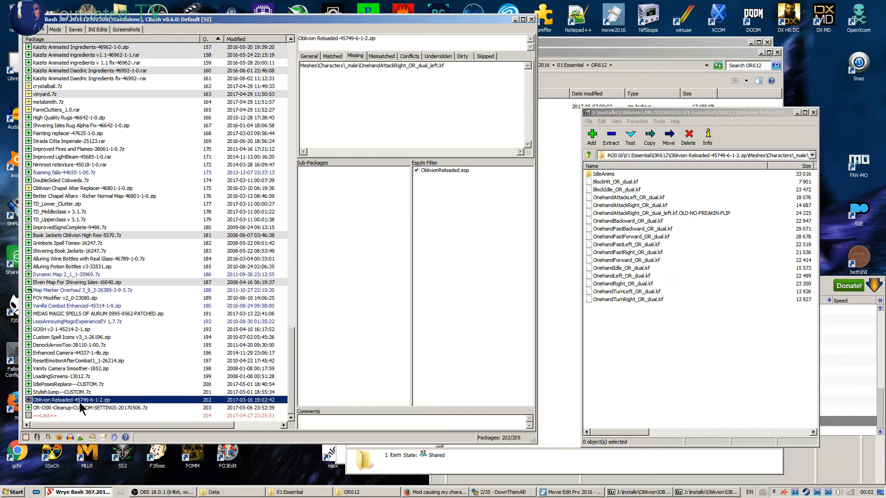
right_click(80, 401)
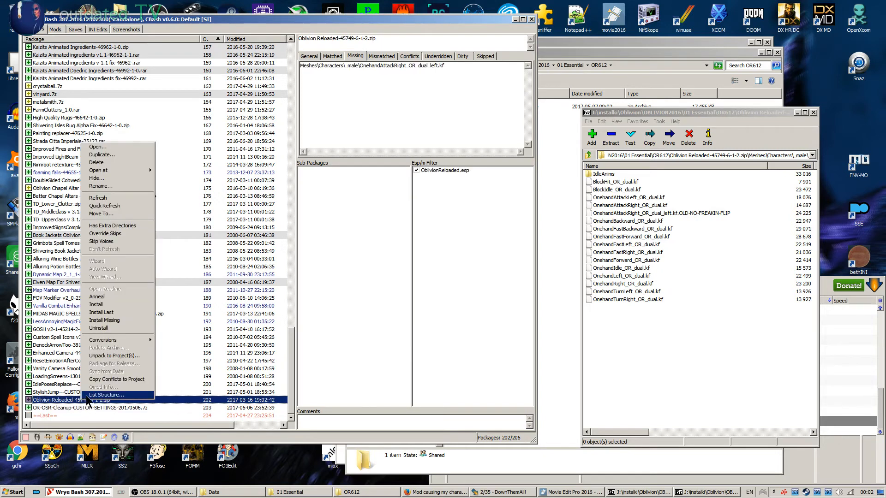
mouse_move(113, 344)
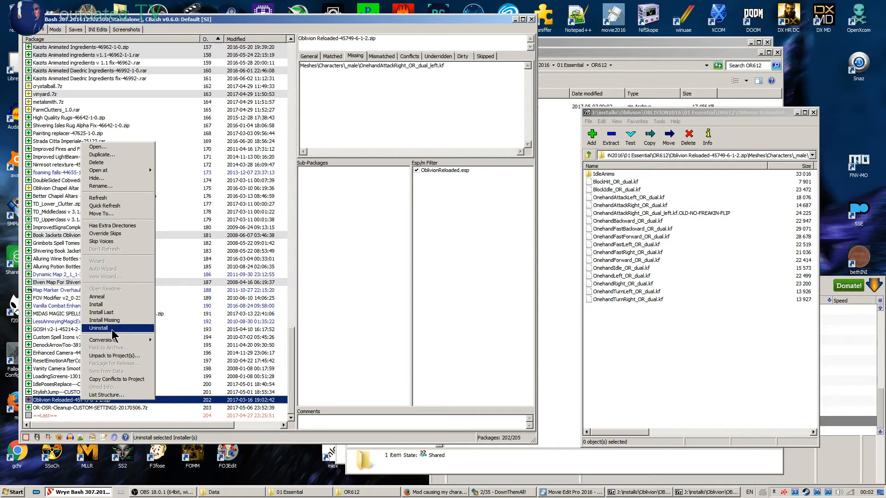
left_click(179, 331)
left_click(87, 393)
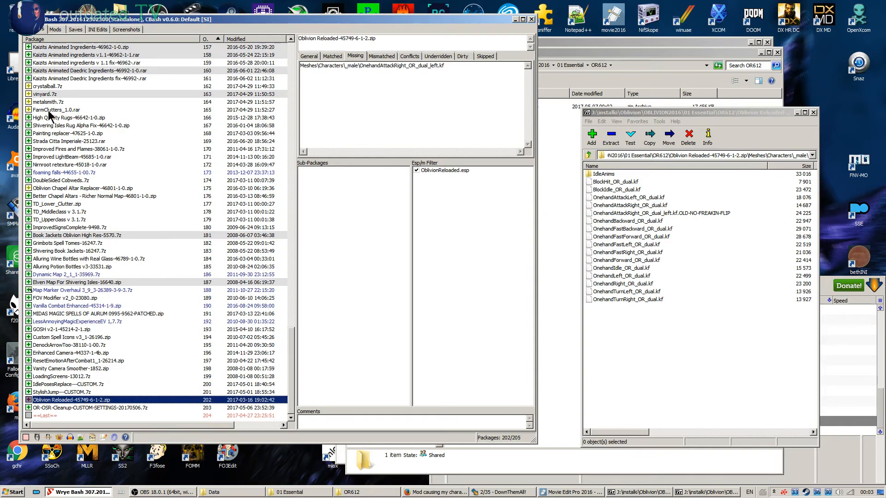
Look through Wrye Bash's mod list to its end and return to the Oblivion Reloaded-45749-6-1-2.zip package
left_click(55, 29)
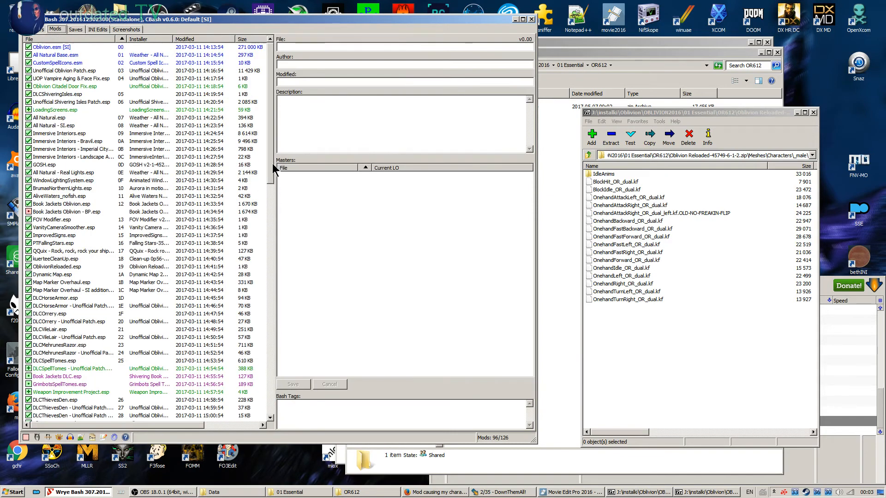
left_click_drag(272, 150, 264, 399)
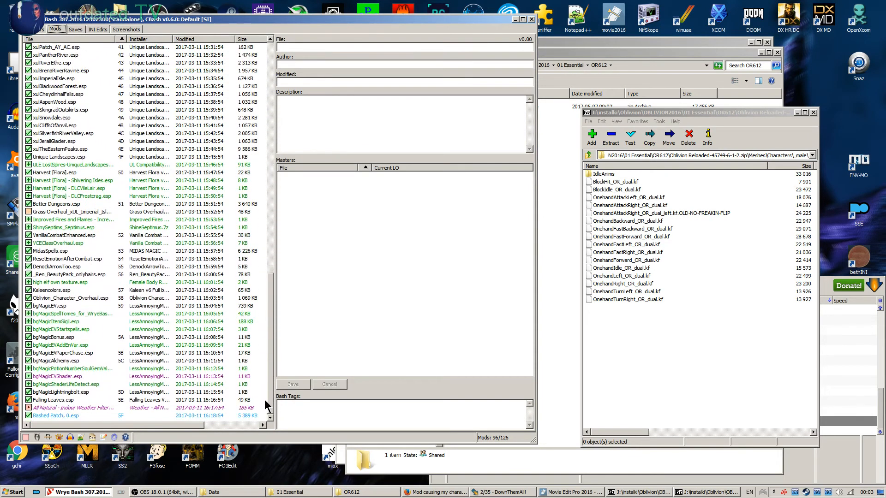
left_click(115, 281)
left_click(40, 30)
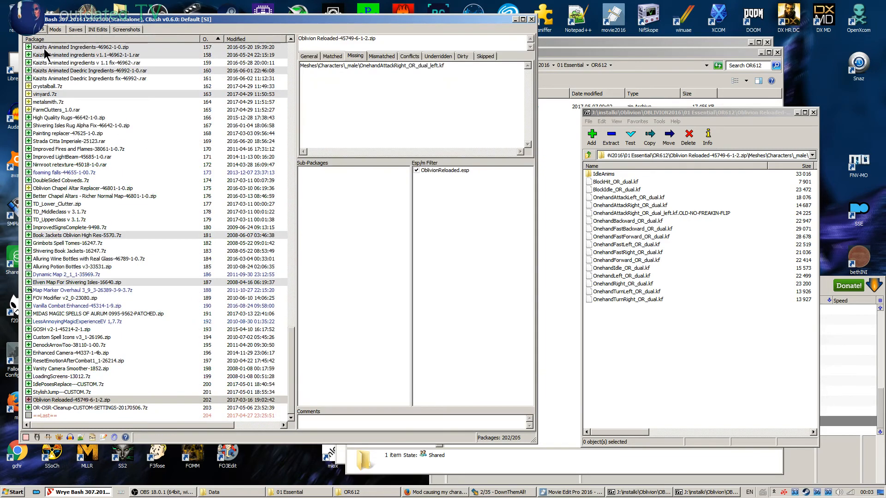
left_click(76, 400)
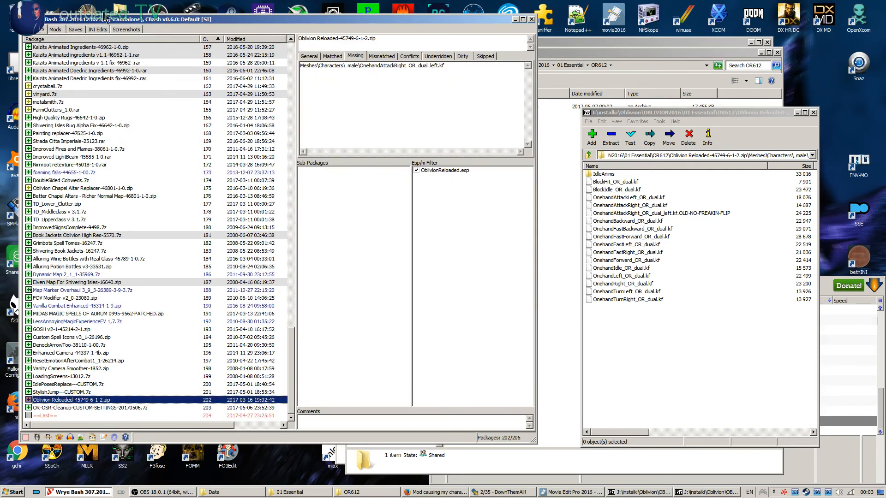
Select OblivionReloaded.esp in the mod list and widen the list pane and Load Order column to inspect its position
left_click(55, 29)
left_click_drag(269, 401, 266, 180)
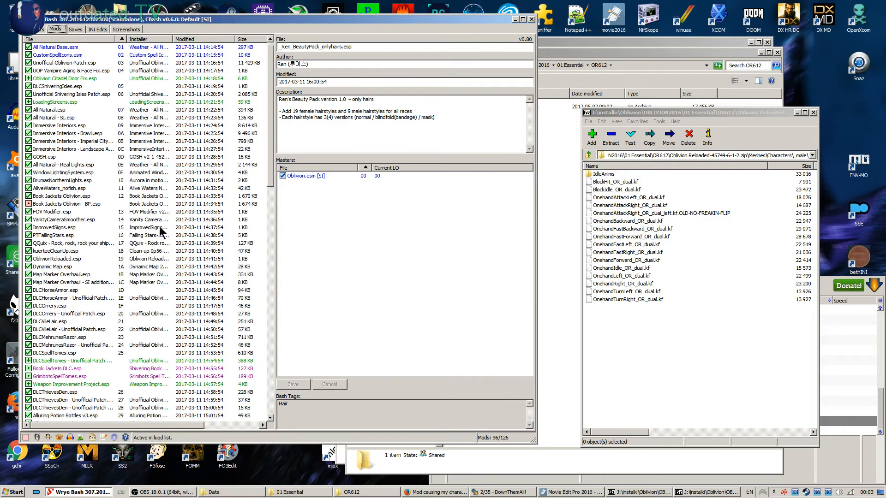
left_click(62, 259)
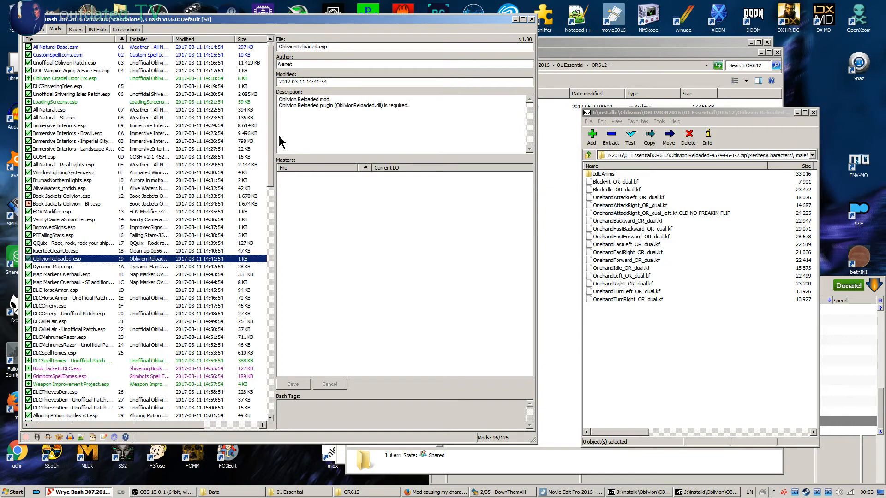
left_click_drag(275, 137, 373, 137)
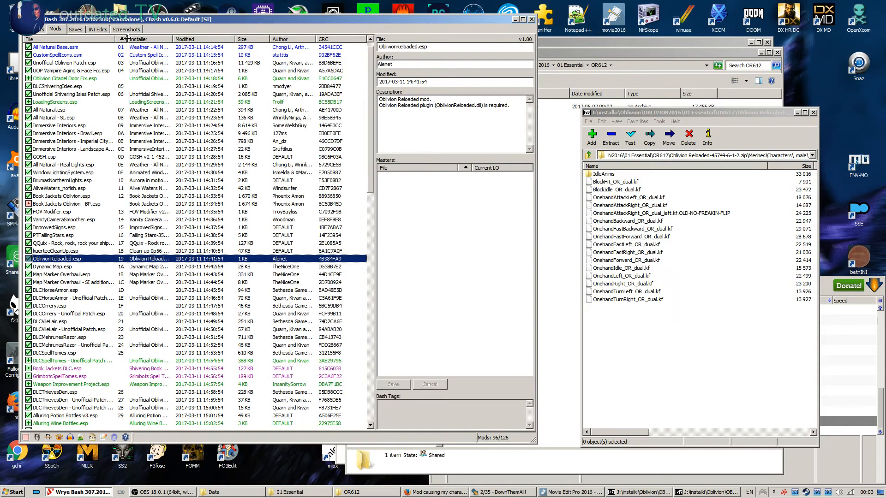
left_click_drag(178, 51, 177, 51)
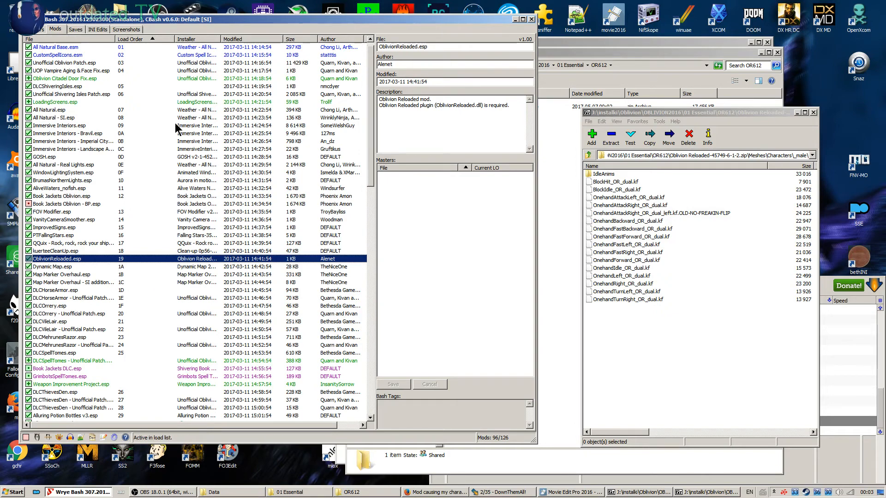
Uninstall the Oblivion Reloaded-45749-6-1-2.zip package in Wrye Bash and dismiss the load list warning
left_click(39, 30)
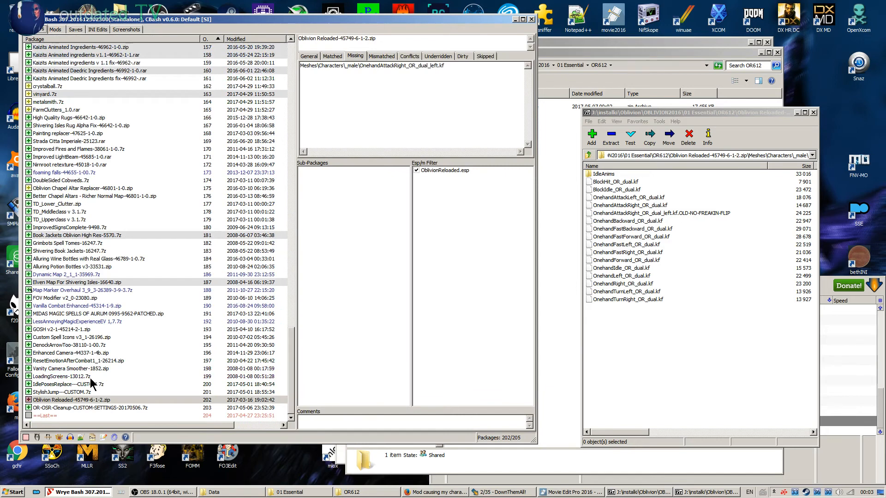
right_click(92, 401)
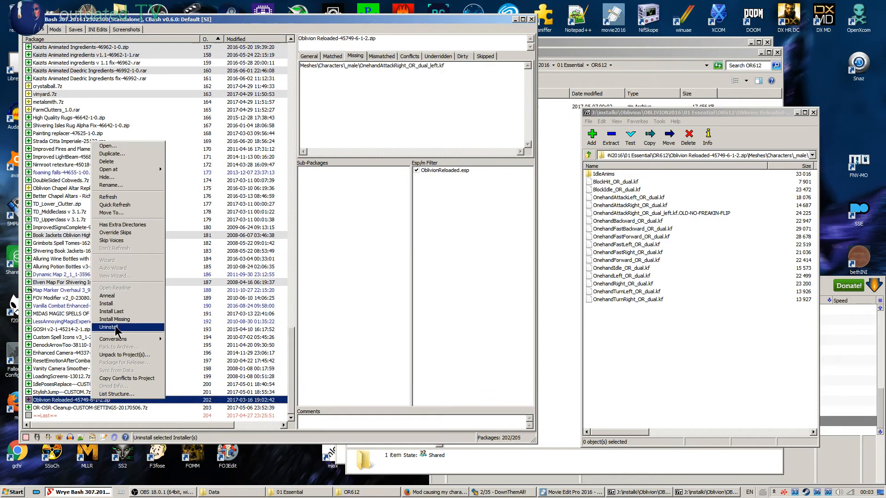
left_click(115, 327)
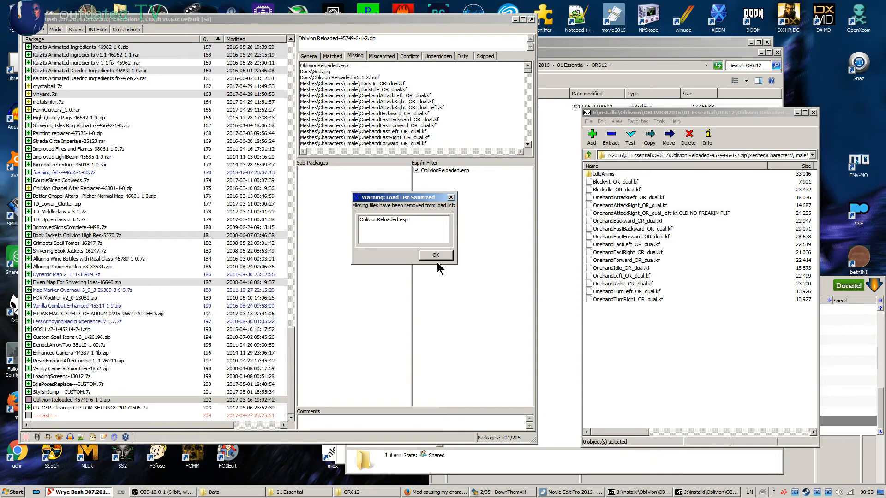
left_click(439, 254)
left_click(83, 360)
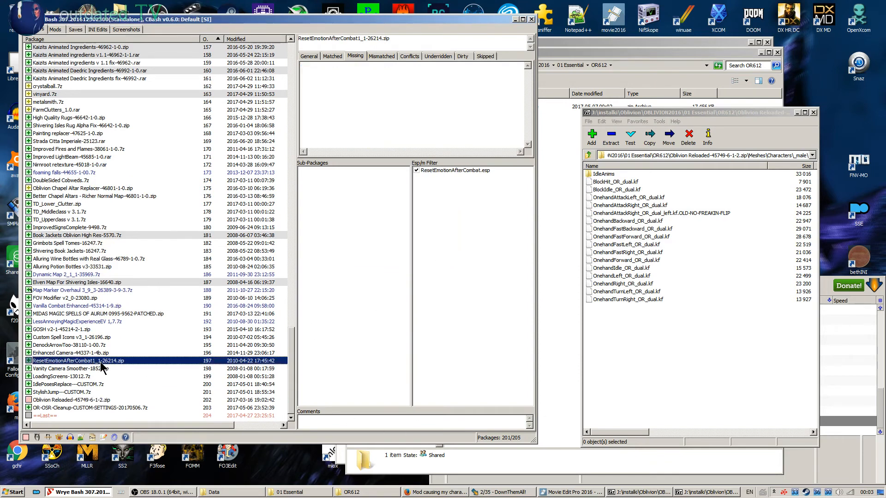
Delete the Oblivion Reloaded-45749-6-1-2.zip package from Wrye Bash's package list, confirming the move to the Recycle Bin
left_click(88, 399)
right_click(89, 400)
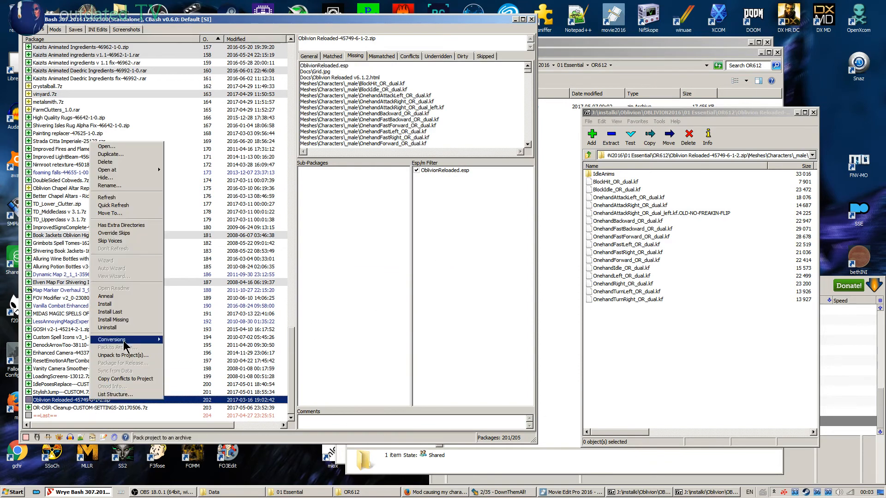
left_click(120, 161)
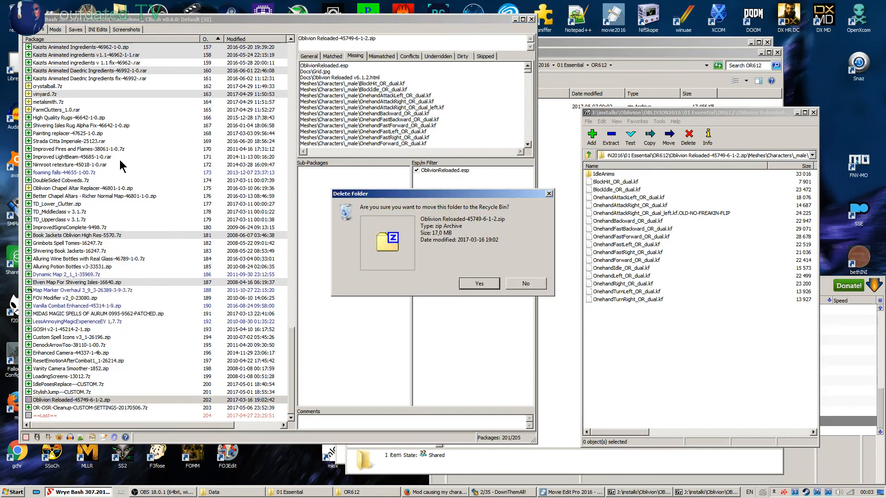
left_click(482, 283)
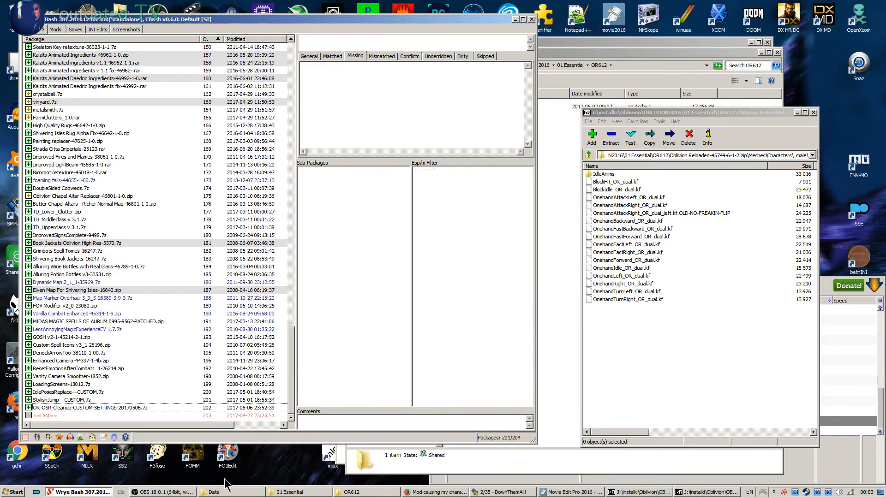
Go up to the OR612 folder in 7-Zip and rename the archive to Oblivion Reloaded-45749-6-1-2---CUSTOM---NO-FLIP.zip
left_click(588, 157)
left_click(589, 157)
left_click(589, 157)
left_click(589, 157)
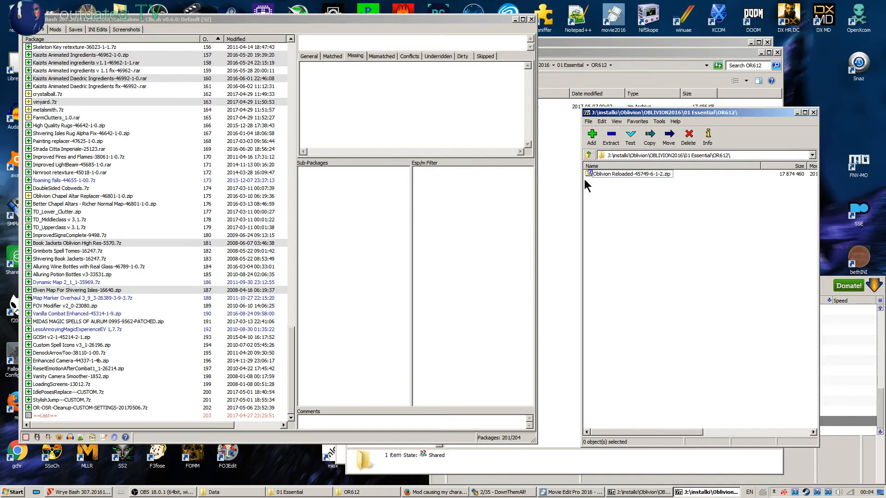
left_click(631, 175)
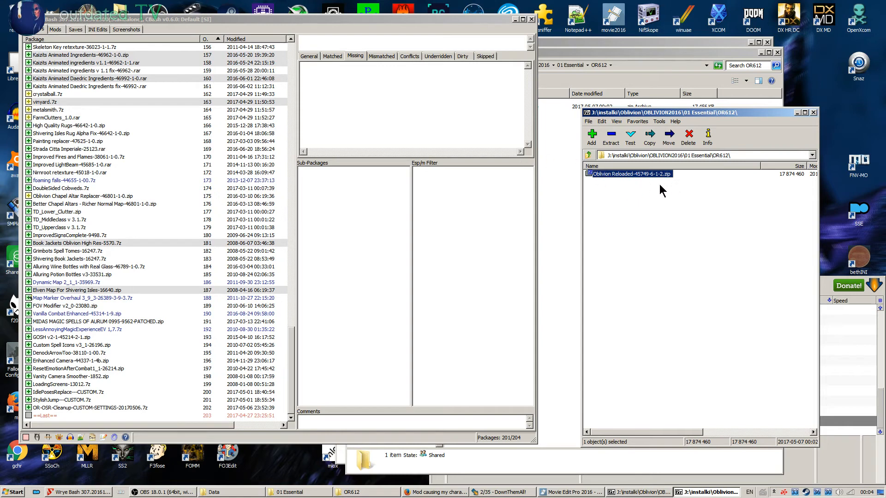
key("F2")
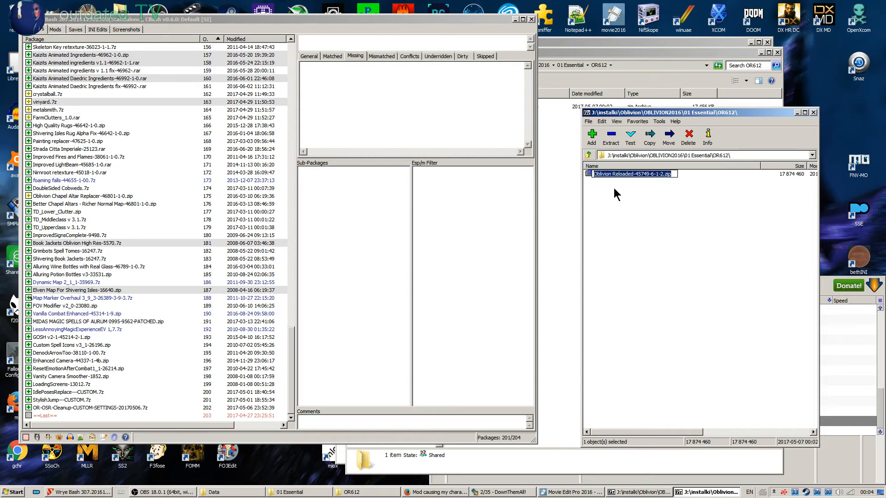
key("End")
key("Left")
key("Left")
type("---")
type("CUSTOM")
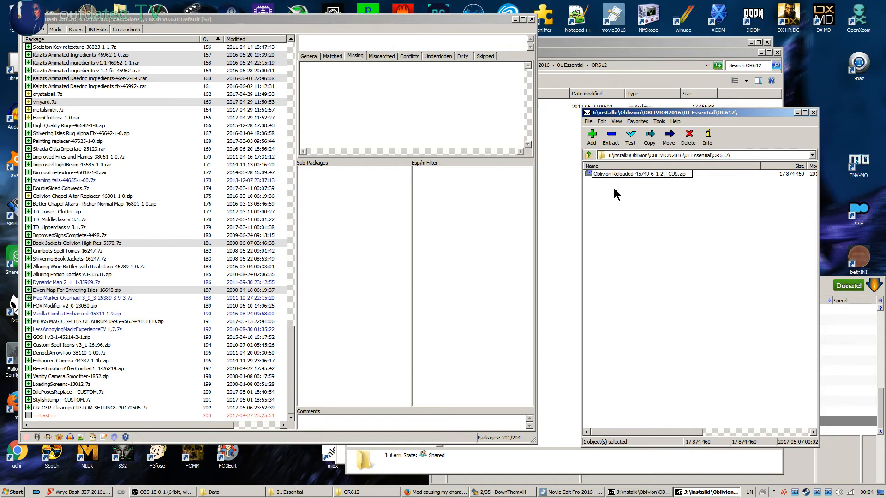
type("---NO-FLIP")
key("Return")
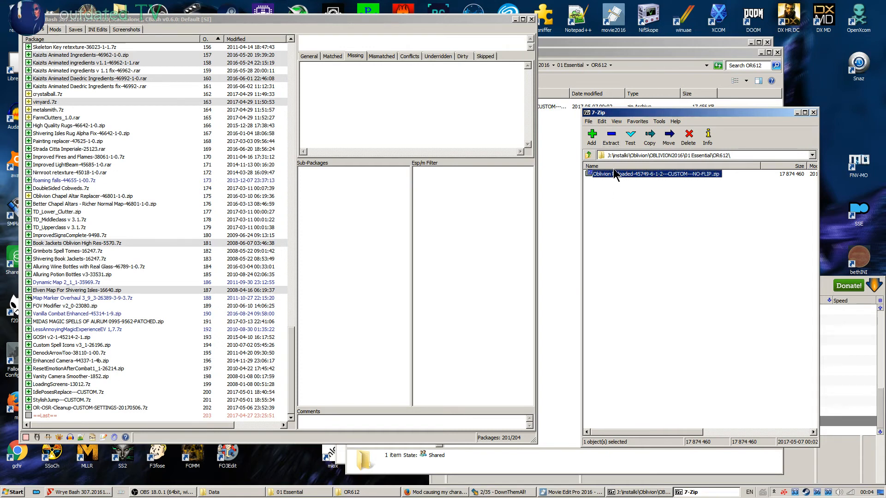
Add the renamed NO-FLIP archive to Wrye Bash's packages and place it just above OR-OSR-Cleanup-CUSTOM-SETTINGS-20170506.7z in the install order
left_click_drag(613, 173, 79, 420)
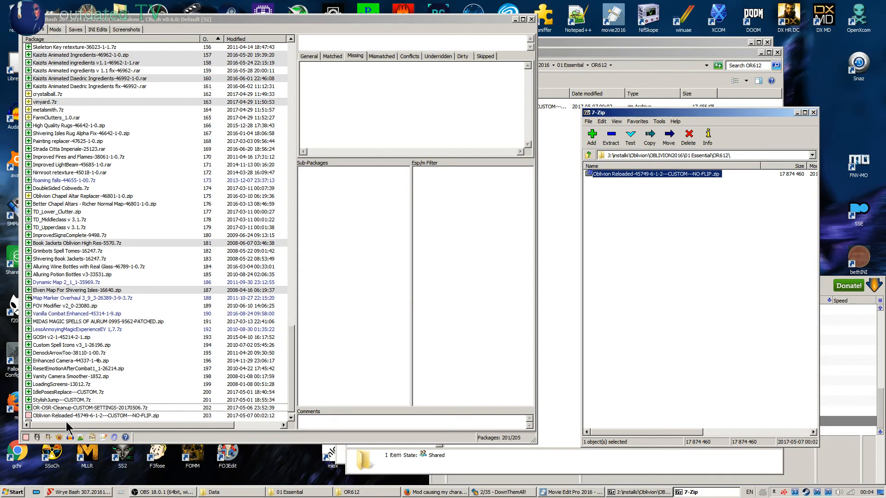
left_click(67, 419)
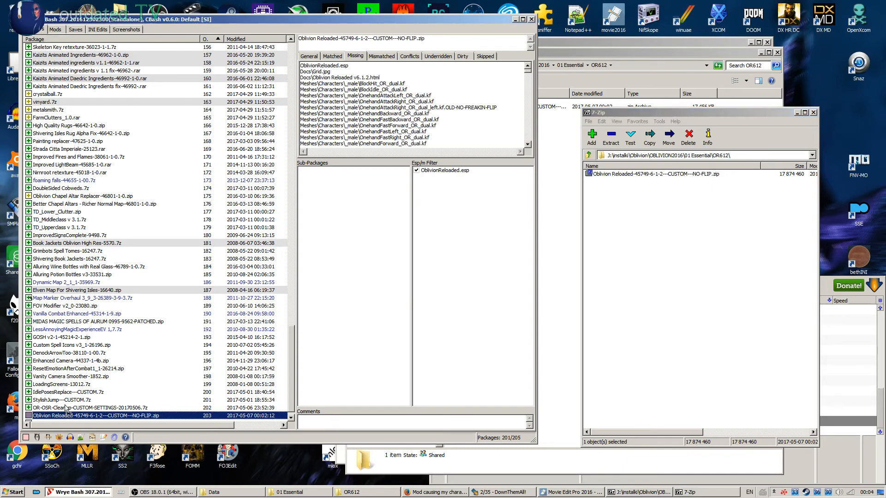
key("ctrl+Up")
scroll(107, 409, "down", 1)
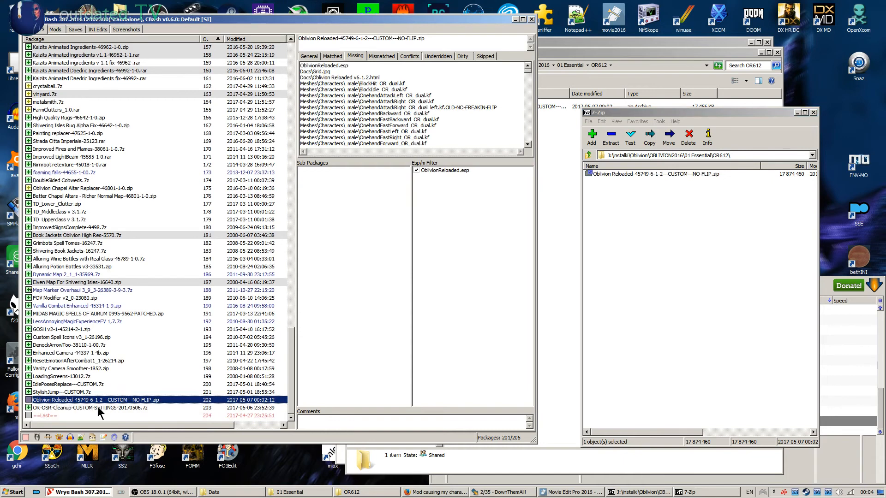
Install the Oblivion Reloaded NO-FLIP package in Wrye Bash and accept the OBSE plugin DLL
right_click(71, 403)
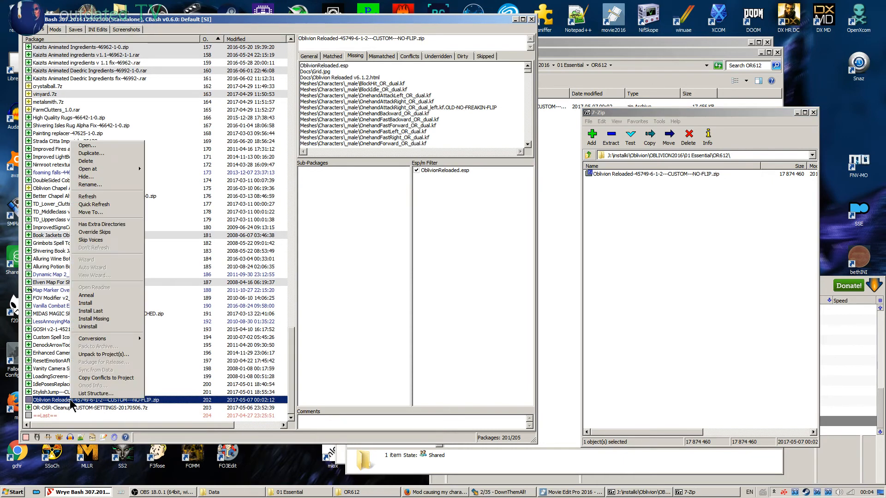
left_click(107, 300)
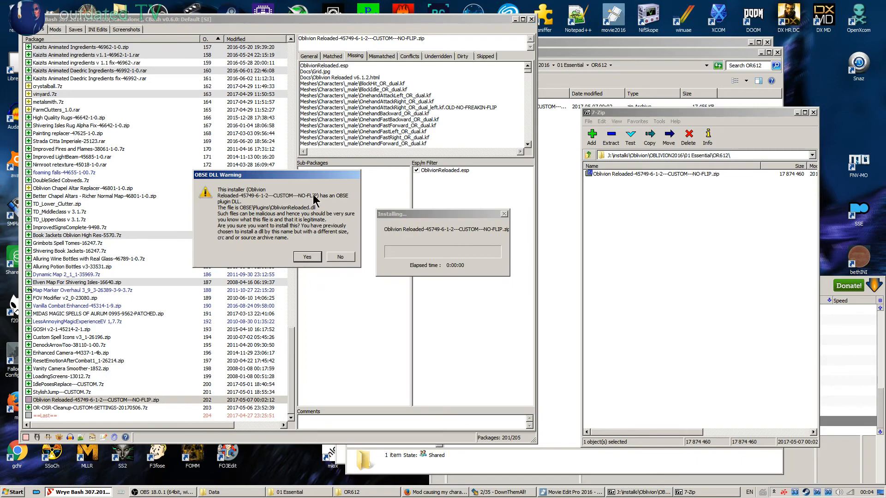
left_click(307, 256)
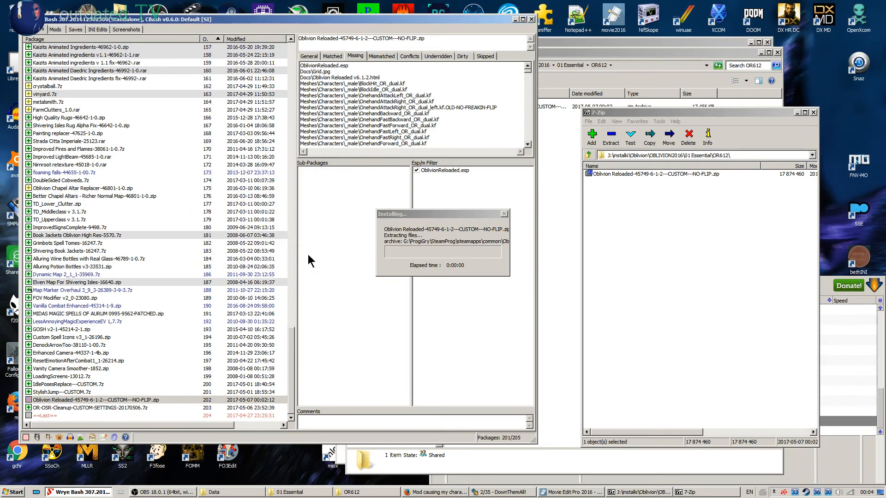
Check the installed Oblivion Reloaded NO-FLIP package's missing files and its lower and higher conflicts
left_click(130, 337)
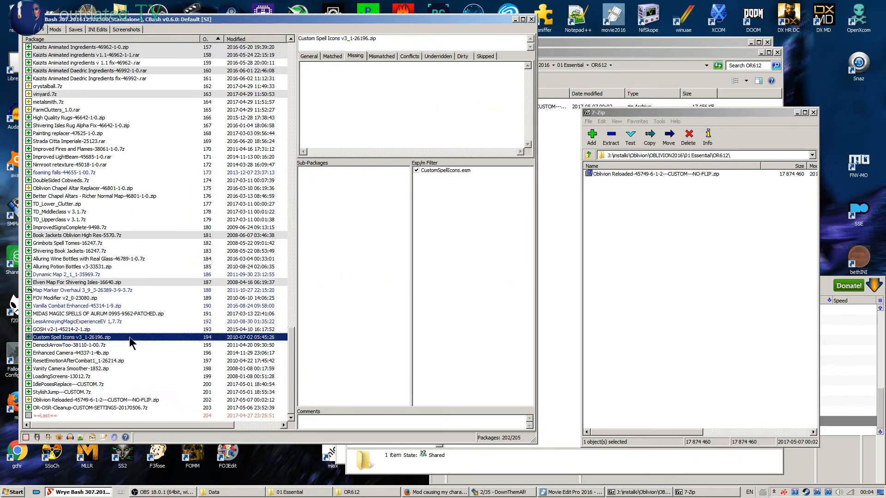
left_click(105, 400)
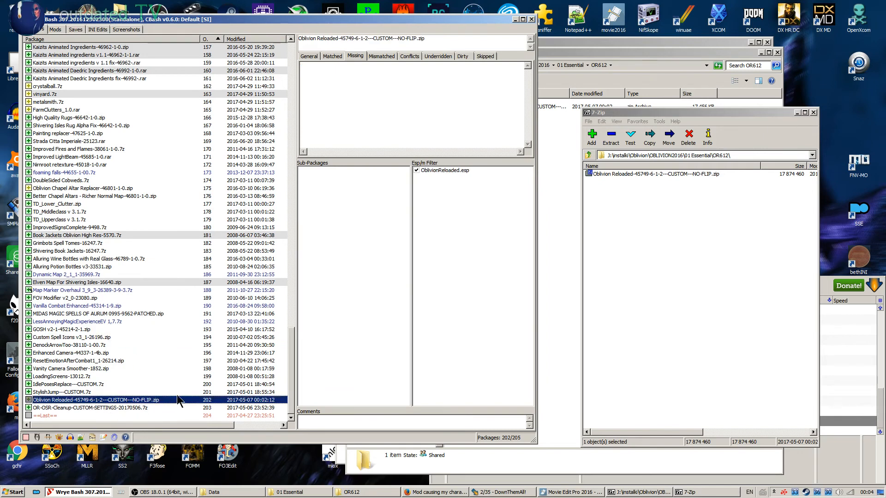
left_click(90, 361)
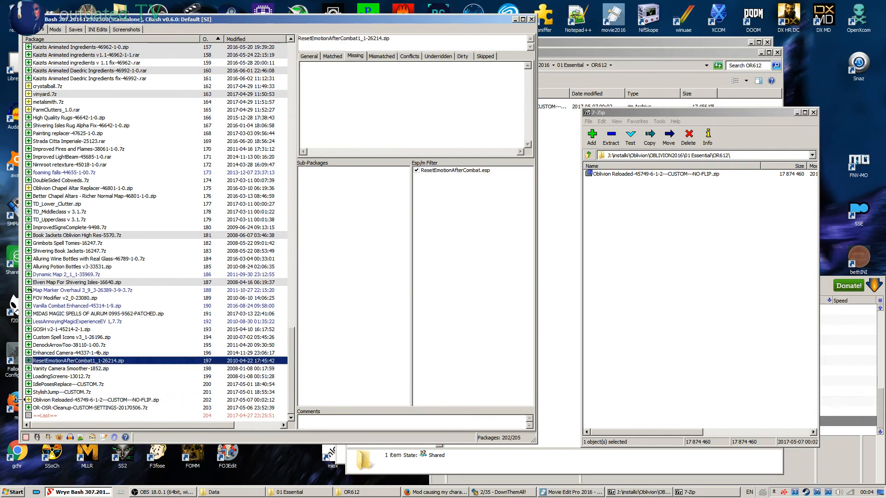
left_click(43, 401)
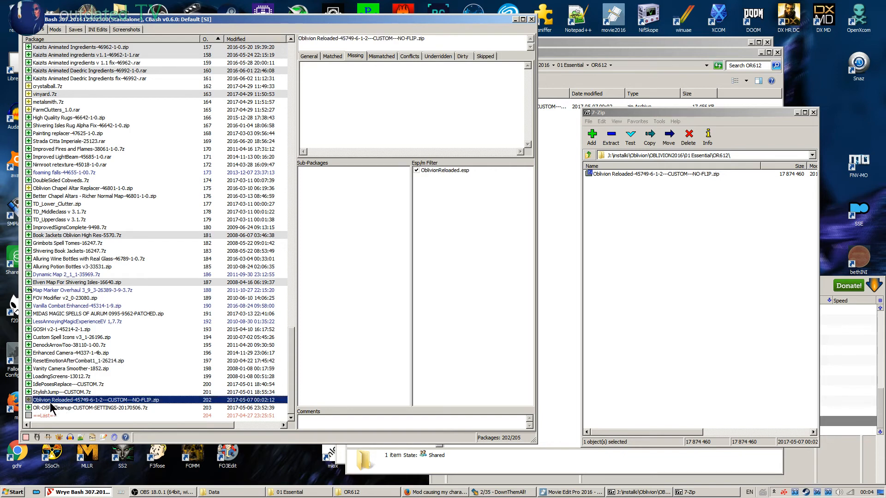
left_click(82, 337)
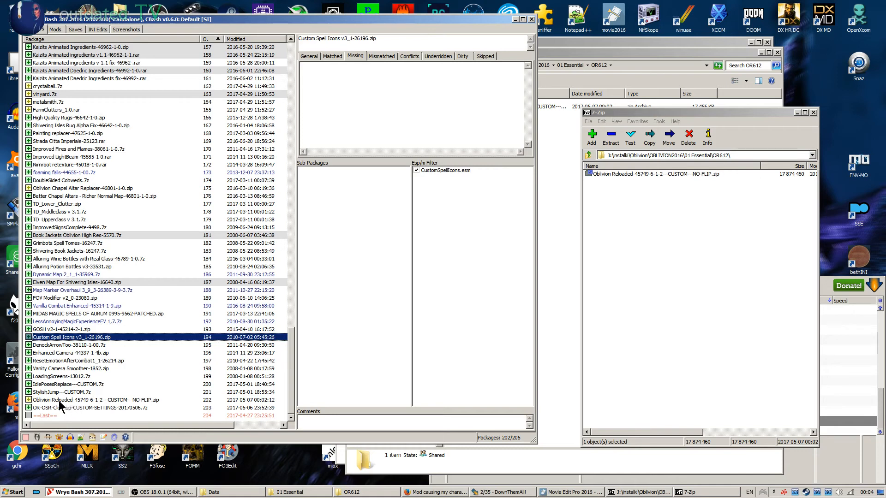
left_click(59, 402)
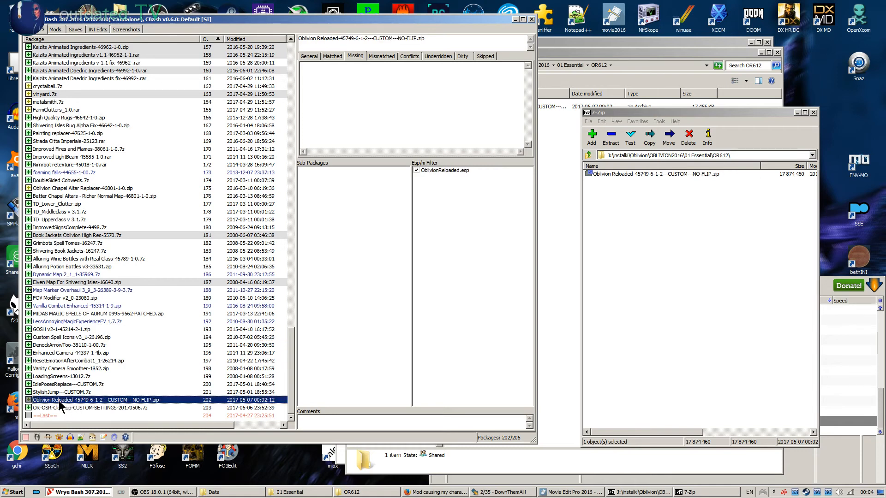
left_click(413, 55)
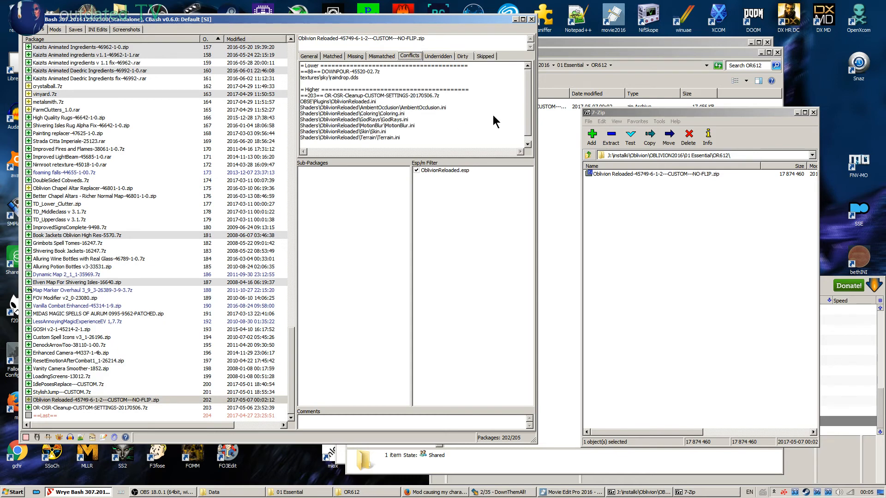
left_click(528, 143)
scroll(529, 143, "up", 1)
Review the file conflicts of the OR-OSR-Cleanup-CUSTOM-SETTINGS-20170506.7z package
left_click(51, 409)
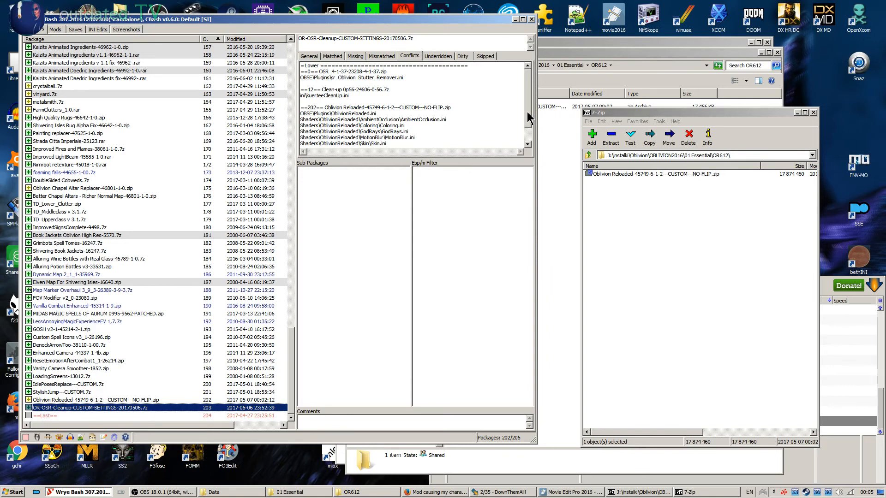
left_click(410, 56)
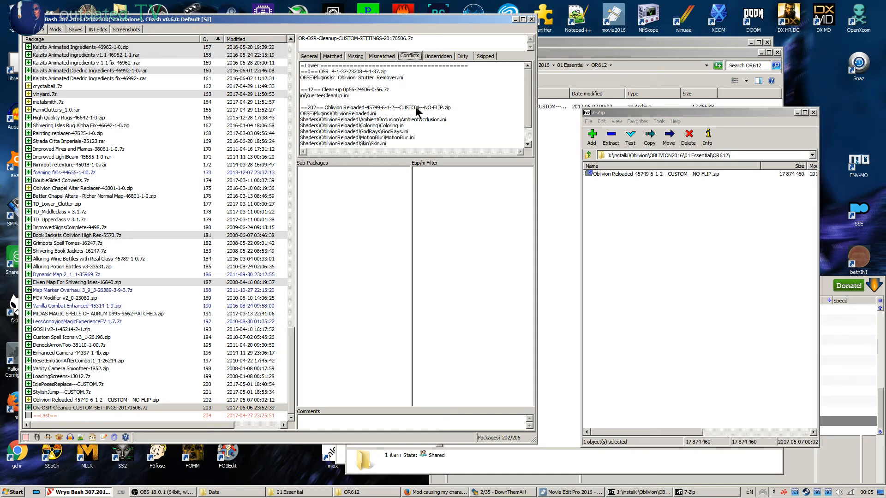
scroll(530, 134, "down", 2)
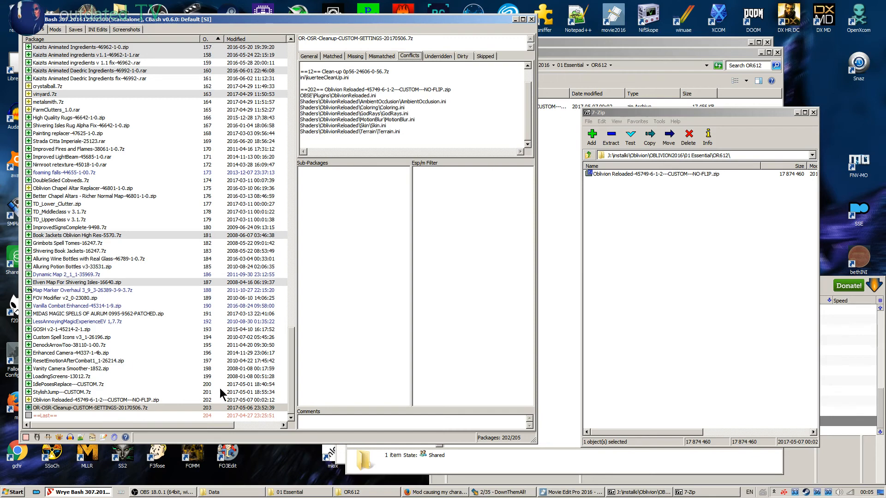
Switch to Windows Explorer and open the CUSTOM-Settings folder in OBLIVION2016\01 Essential
left_click(550, 203)
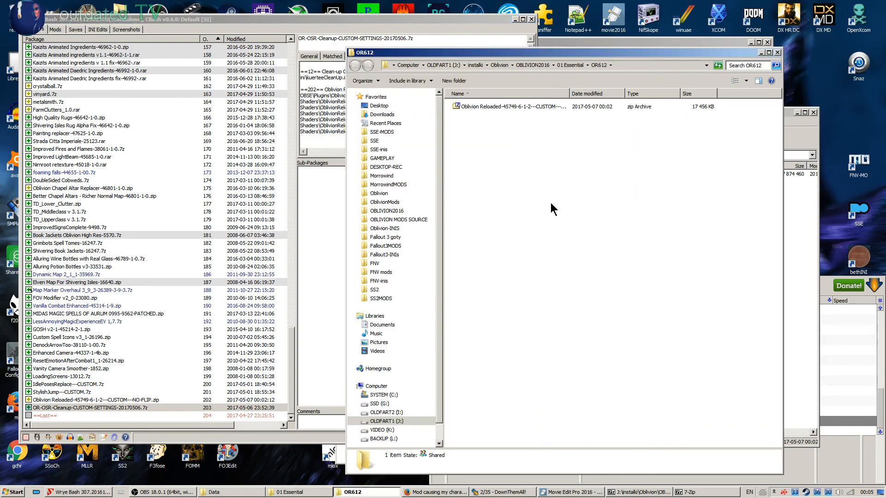
left_click(387, 210)
double_click(478, 110)
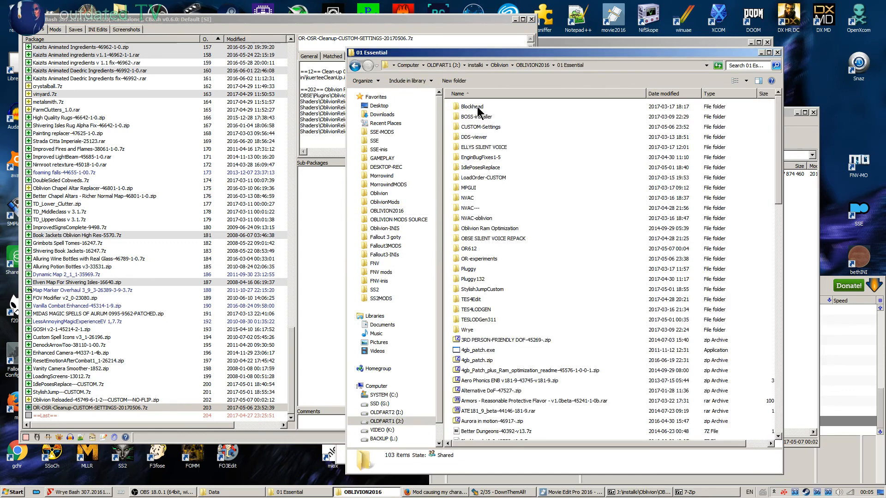
double_click(481, 128)
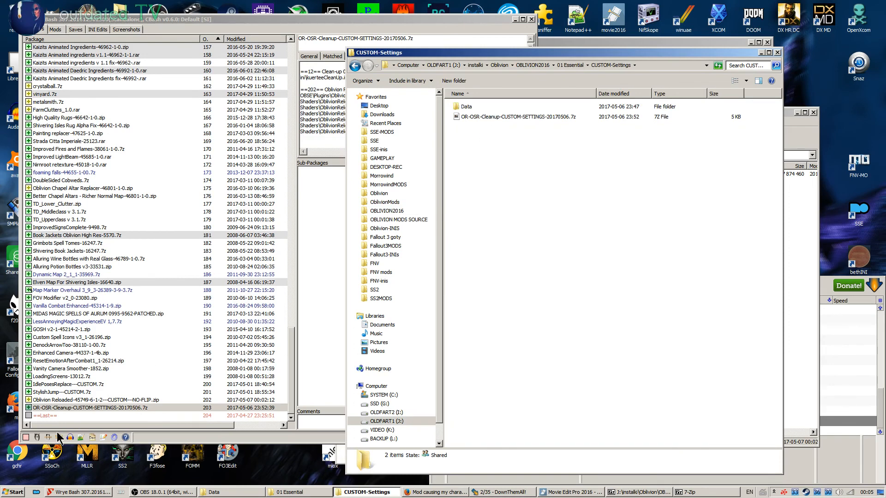
Return to Wrye Bash and compare the conflicts of the IdlePosesReplace---CUSTOM.7z and OR-OSR-Cleanup custom settings packages
left_click(82, 407)
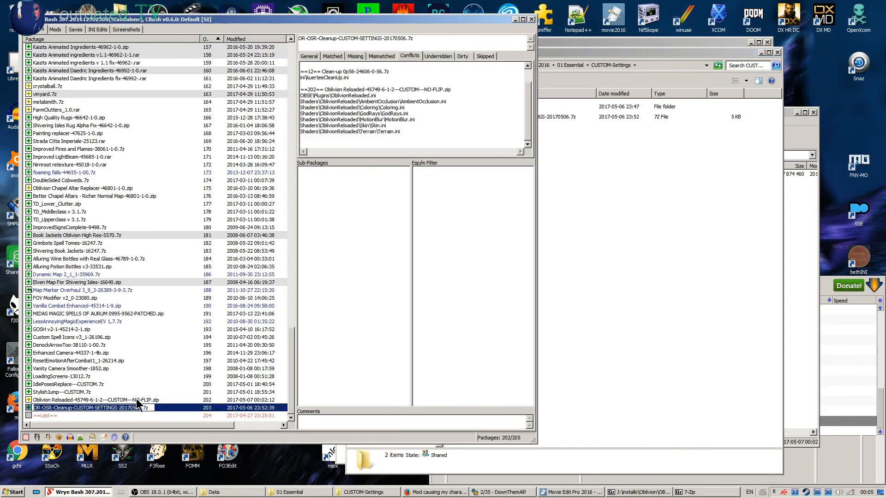
left_click(110, 385)
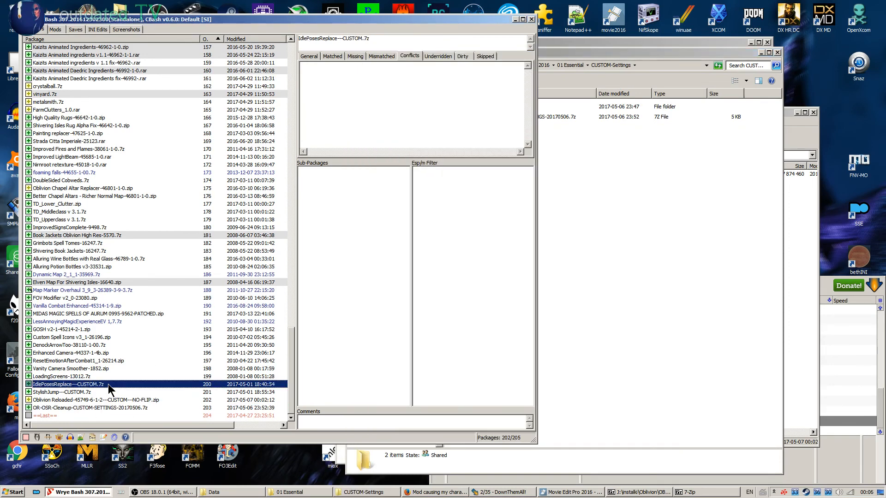
left_click(111, 407)
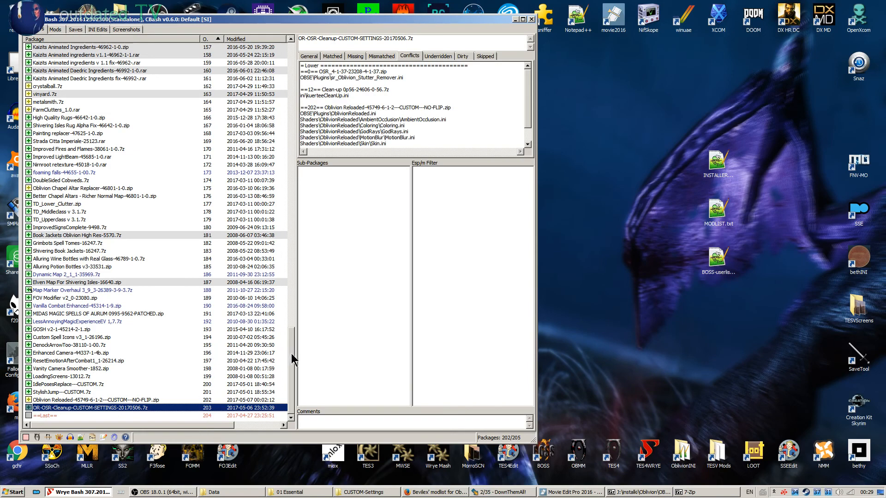
Show Wrye Bash's mod list, bring its window fully into view, and activate OblivionReloaded.esp at the end of the list
left_click(55, 30)
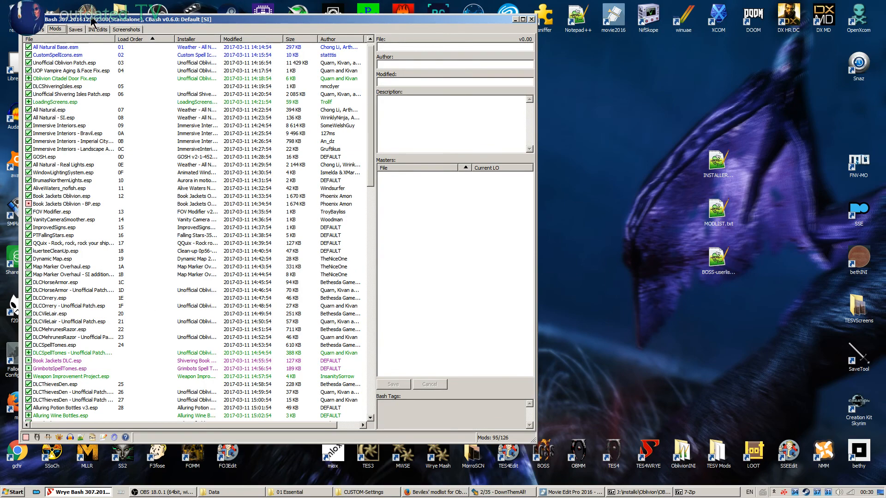
left_click_drag(100, 19, 255, 30)
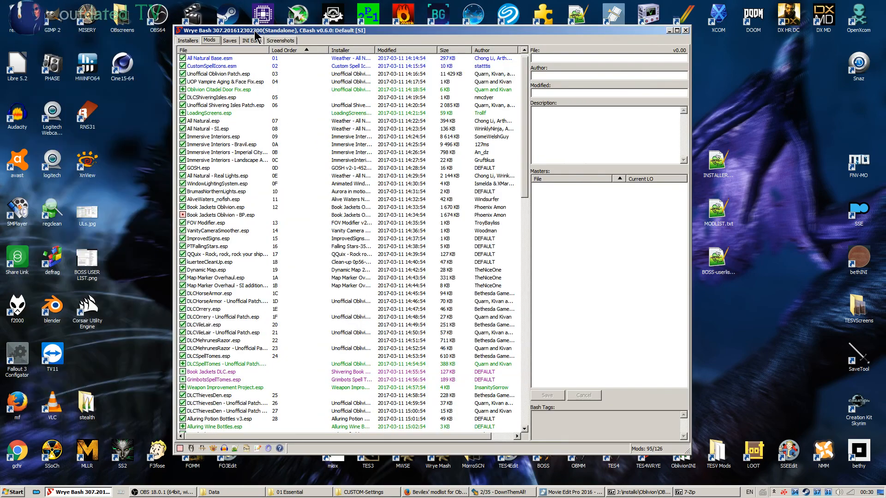
left_click_drag(525, 196, 535, 431)
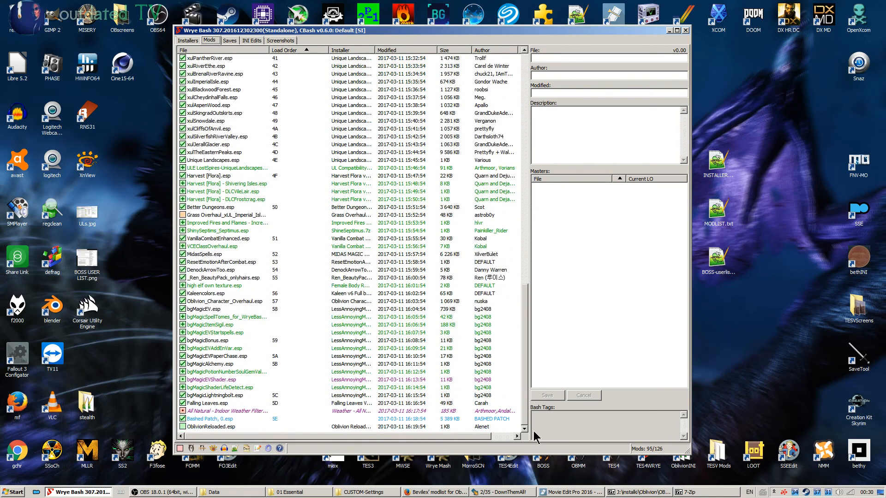
left_click(182, 427)
Move OblivionReloaded.esp up the load order to position 19, between kuerteeCleanUp.esp and Dynamic Map.esp
left_click_drag(218, 432, 232, 95)
scroll(234, 286, "up", 1)
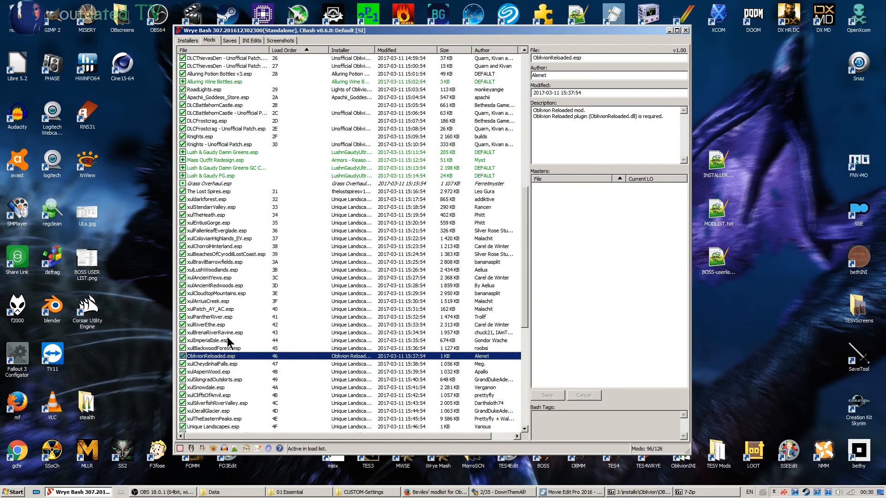
left_click_drag(230, 360, 243, 107)
scroll(239, 207, "up", 5)
scroll(237, 210, "up", 8)
left_click_drag(248, 299, 250, 231)
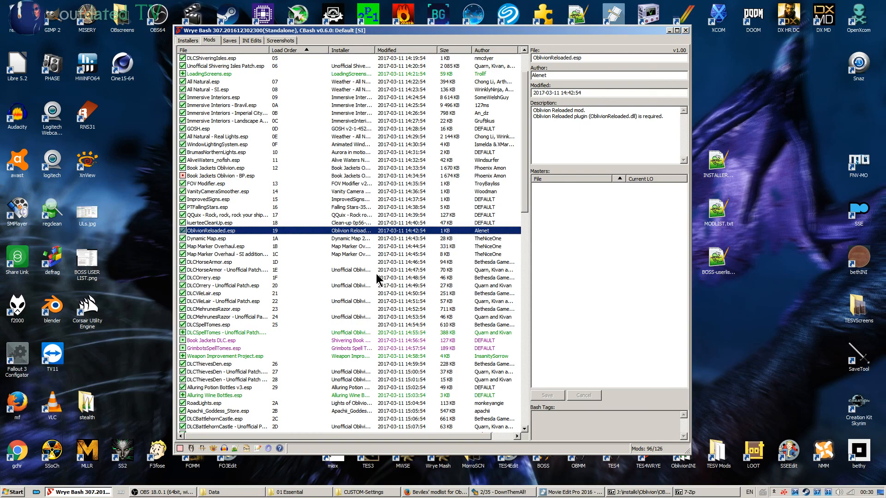
left_click_drag(527, 204, 539, 222)
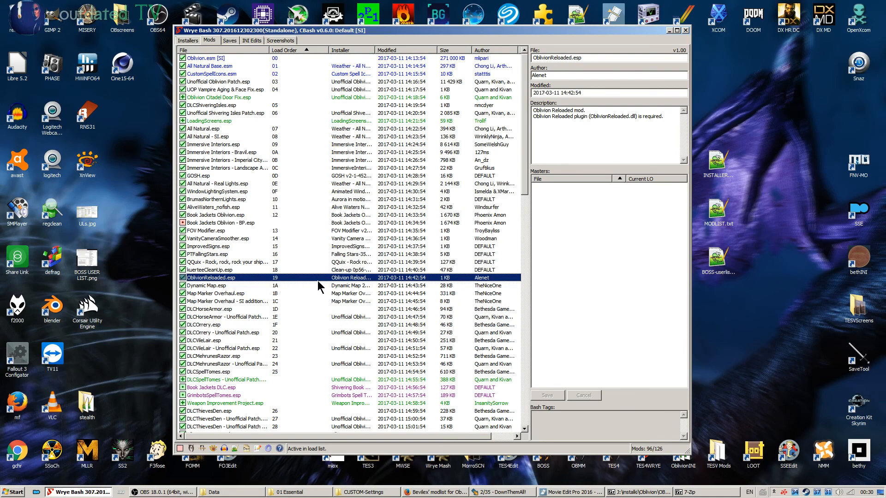
left_click_drag(527, 192, 416, 247)
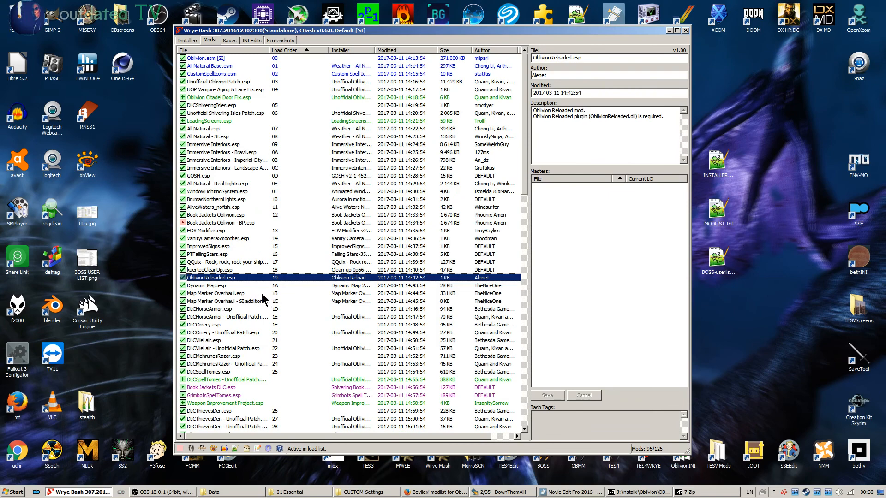